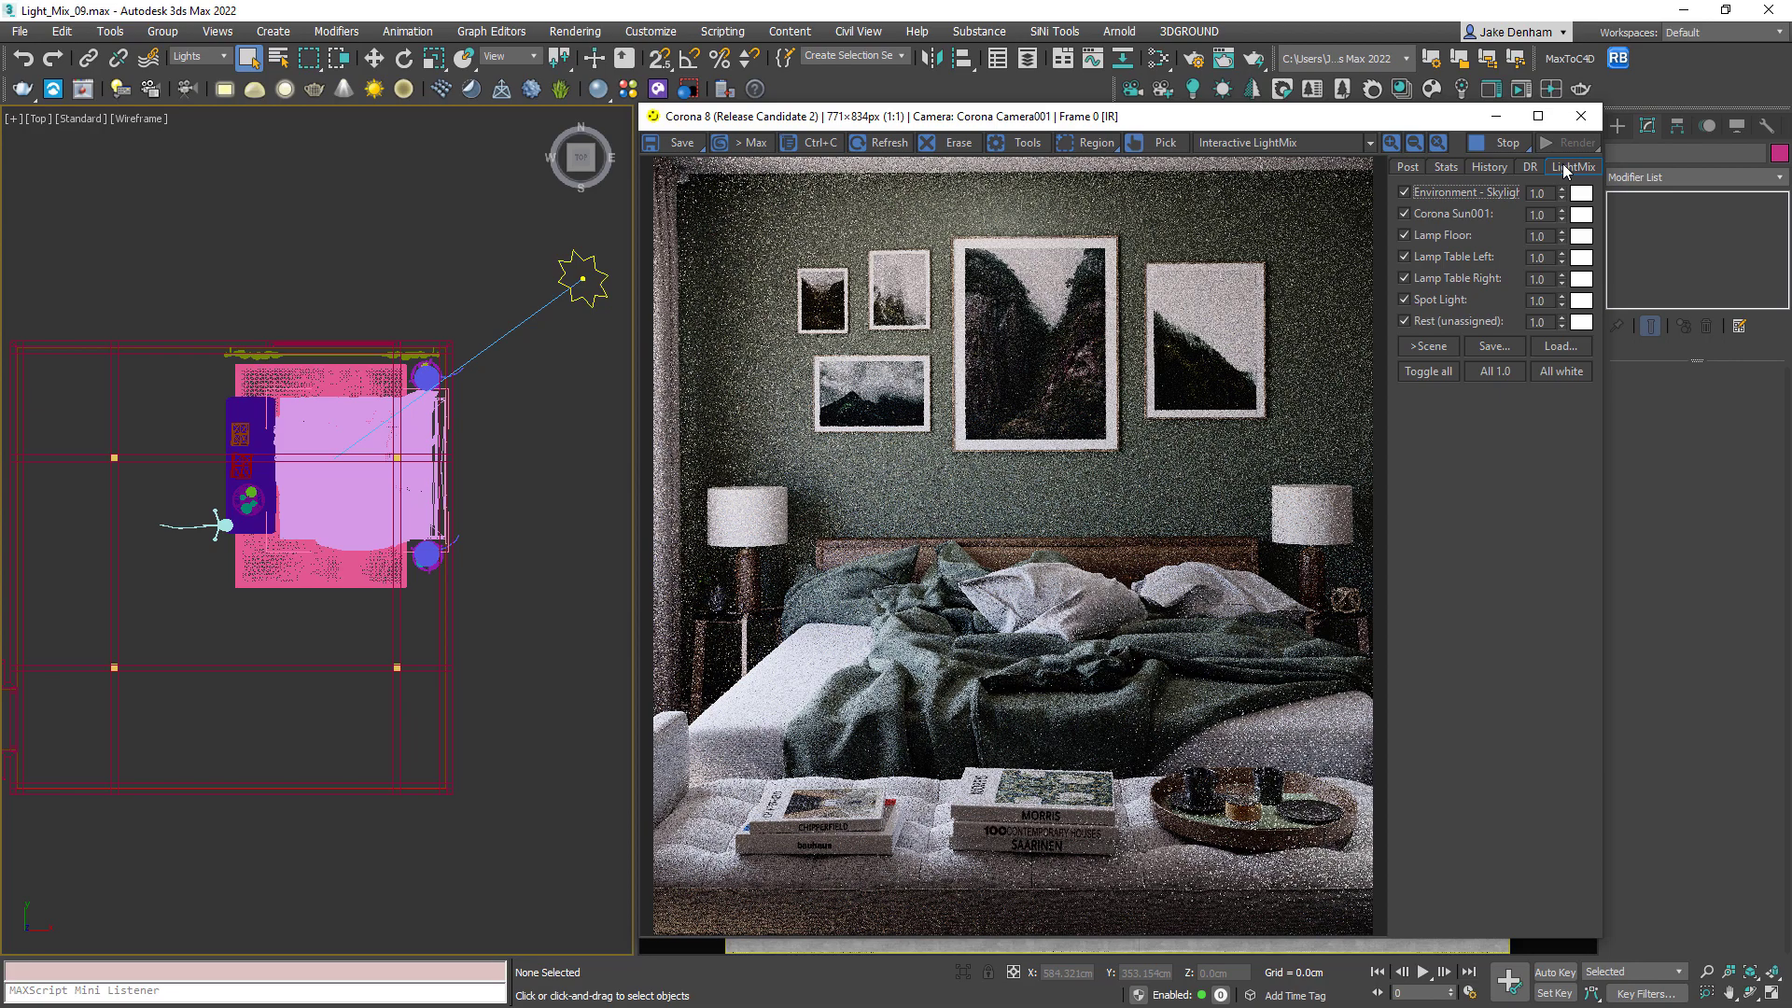
- Try switching the Spot Light layer off and on in LightMix and adjusting its intensity
click(1482, 215)
click(1404, 299)
click(1404, 300)
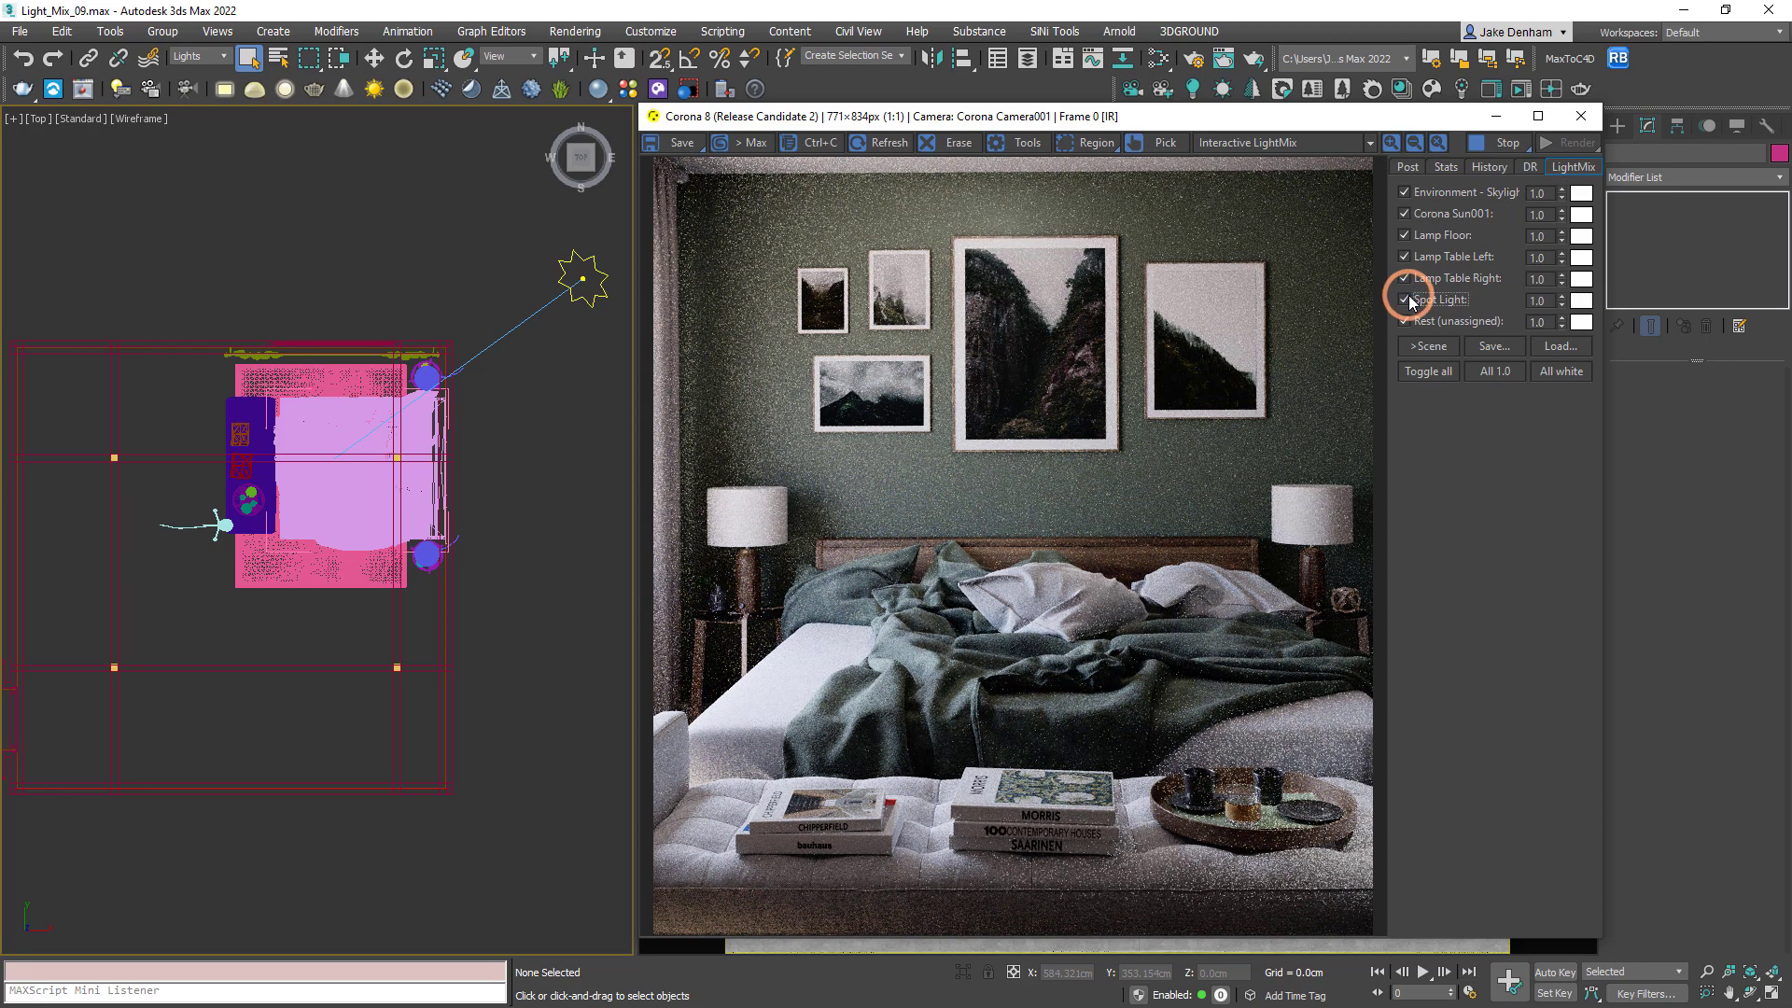
drag(1561, 306, 1561, 280)
- Try a cyan light colour on the Spot Light layer in LightMix, then discard the colour change
click(1581, 299)
drag(652, 249, 694, 250)
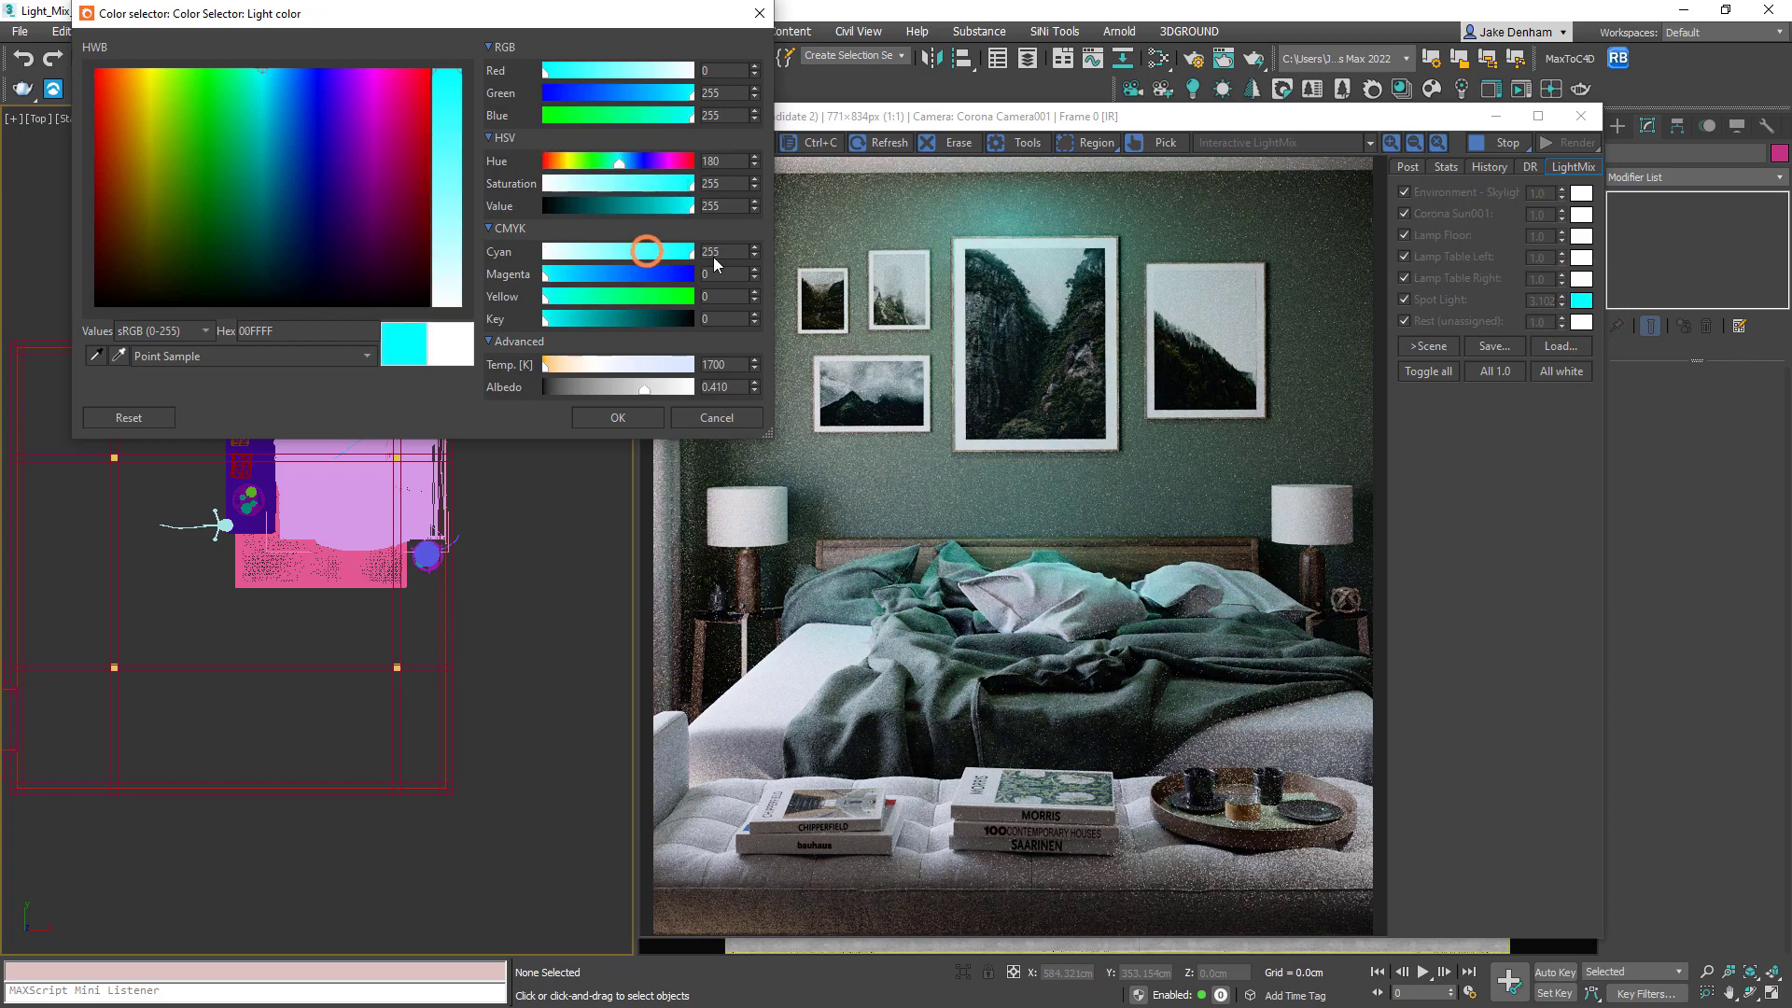
mouse_move(379, 87)
mouse_down()
mouse_move(276, 49)
mouse_move(372, 58)
mouse_up()
click(696, 417)
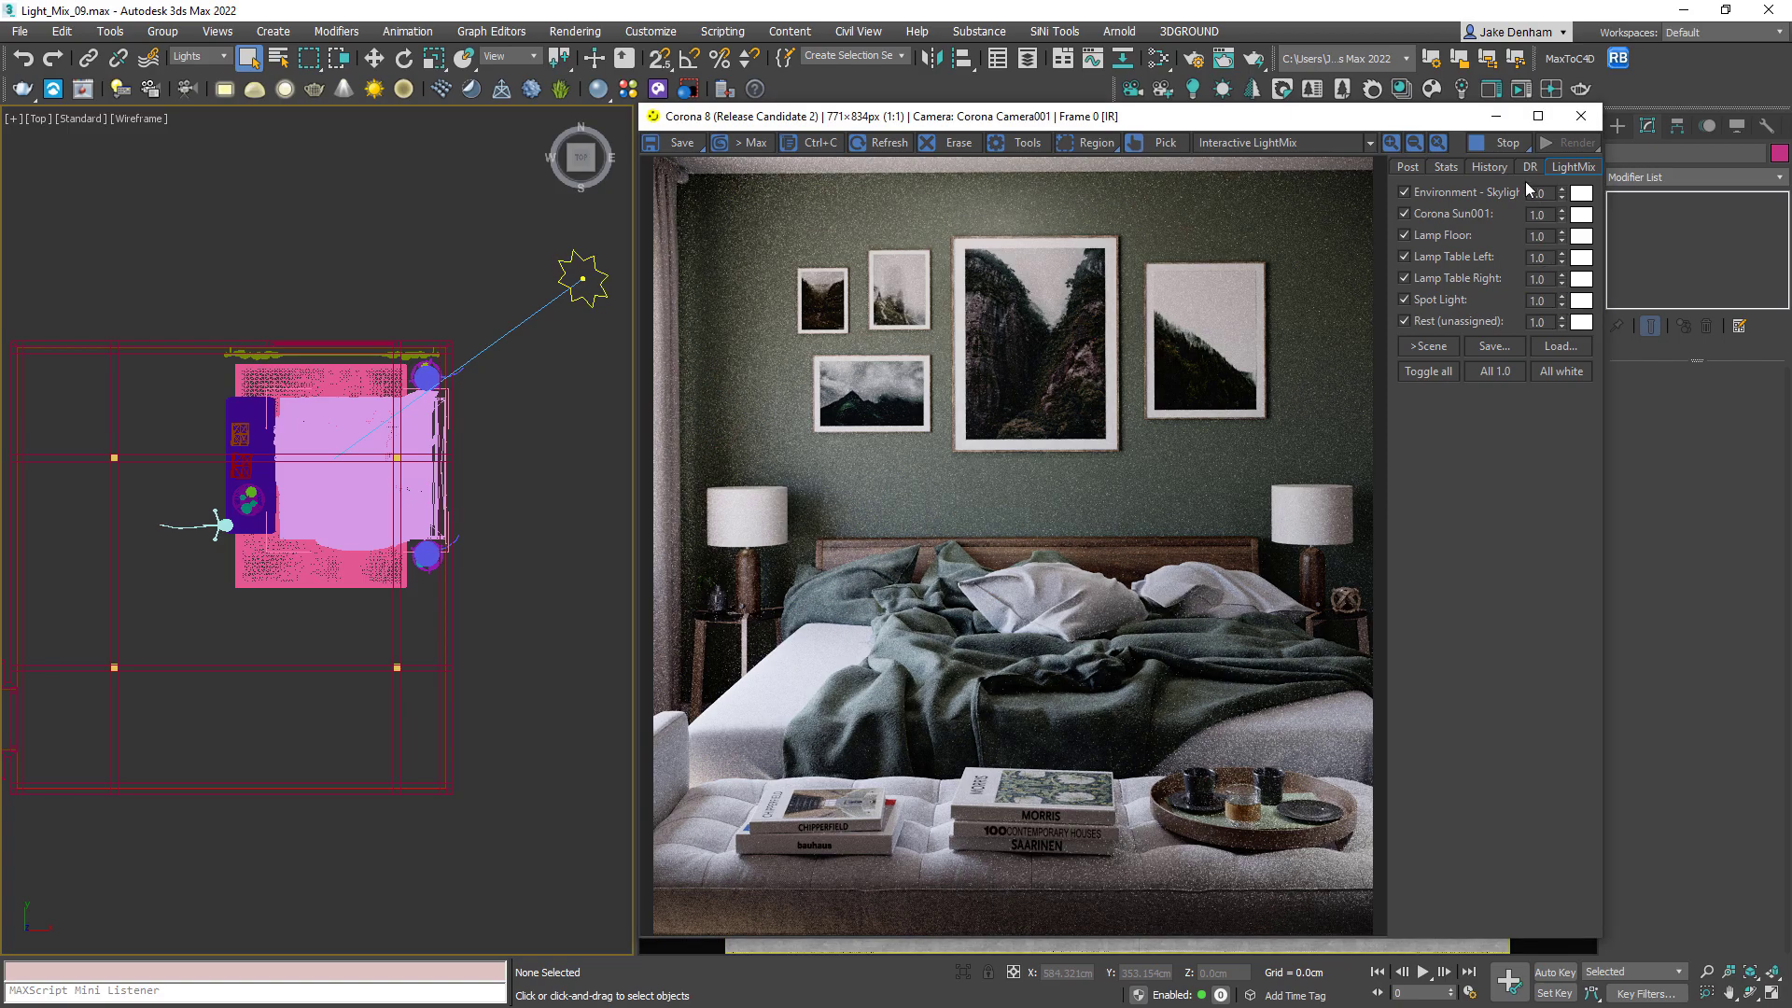
- Stop the interactive render and generate a new LightMix setup with layers separated by grouped lights
click(1508, 143)
click(1464, 90)
click(1531, 165)
click(1579, 227)
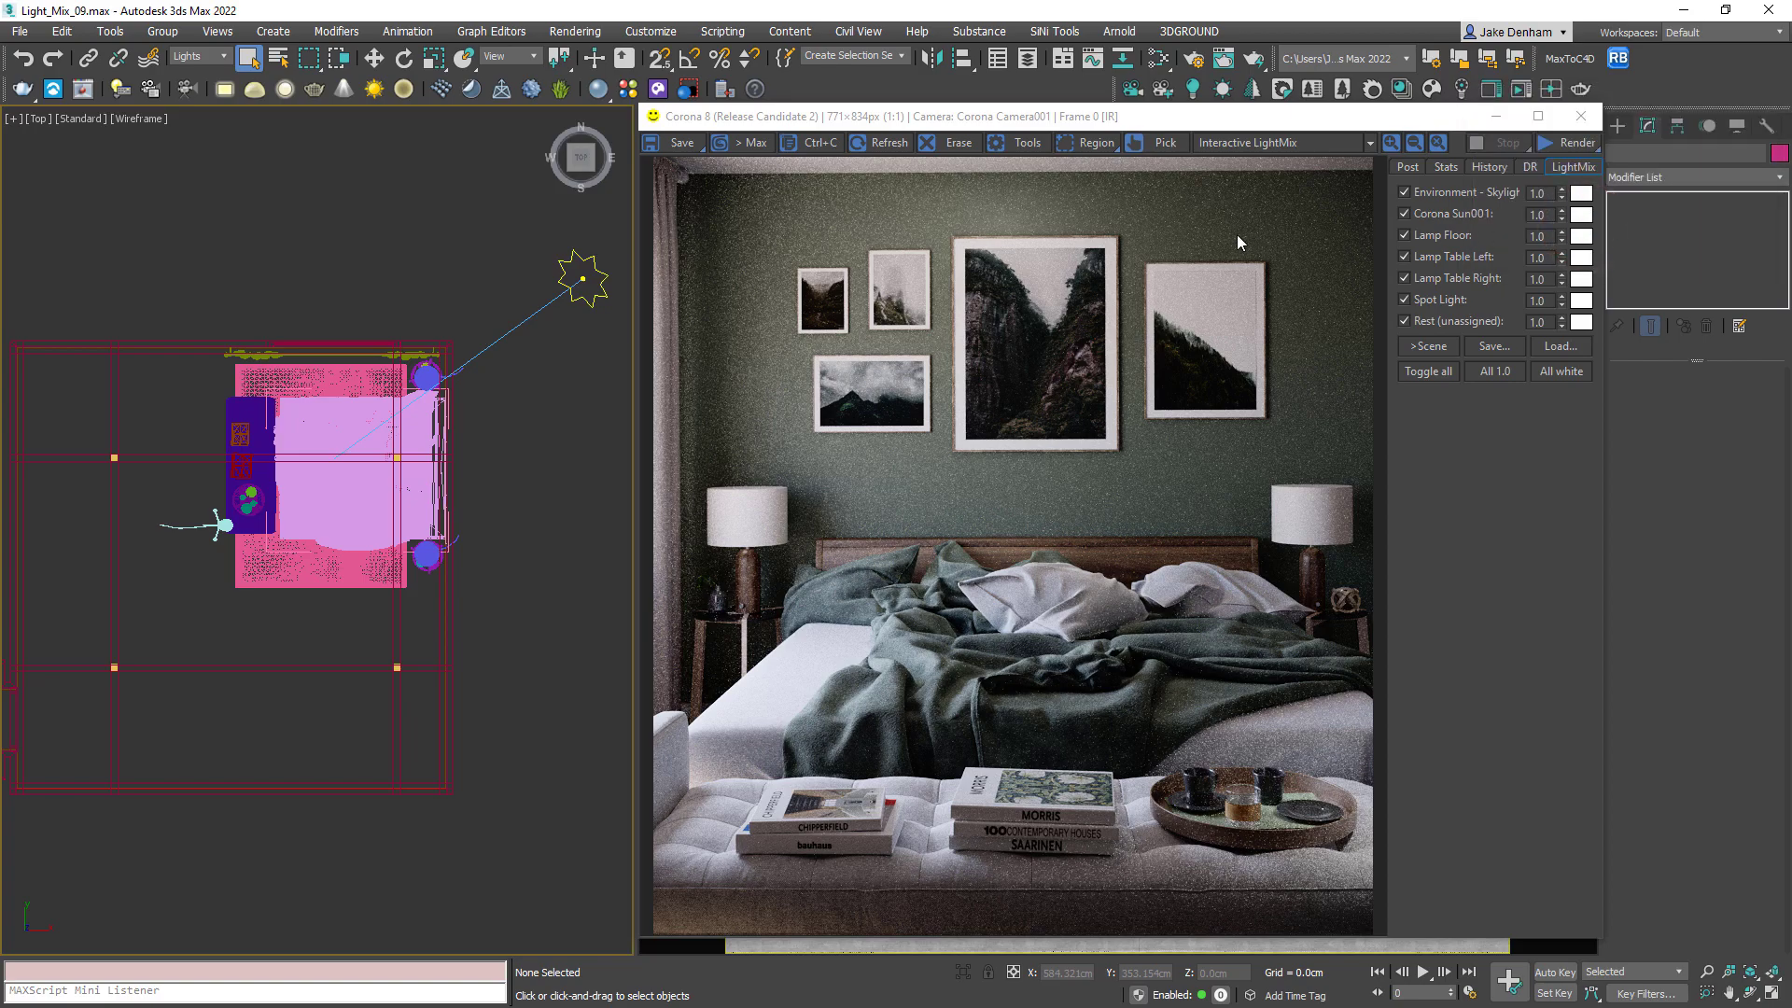
- Select the lamp lights group in the top viewport, isolate it to examine its member lights, and end the isolation
click(426, 377)
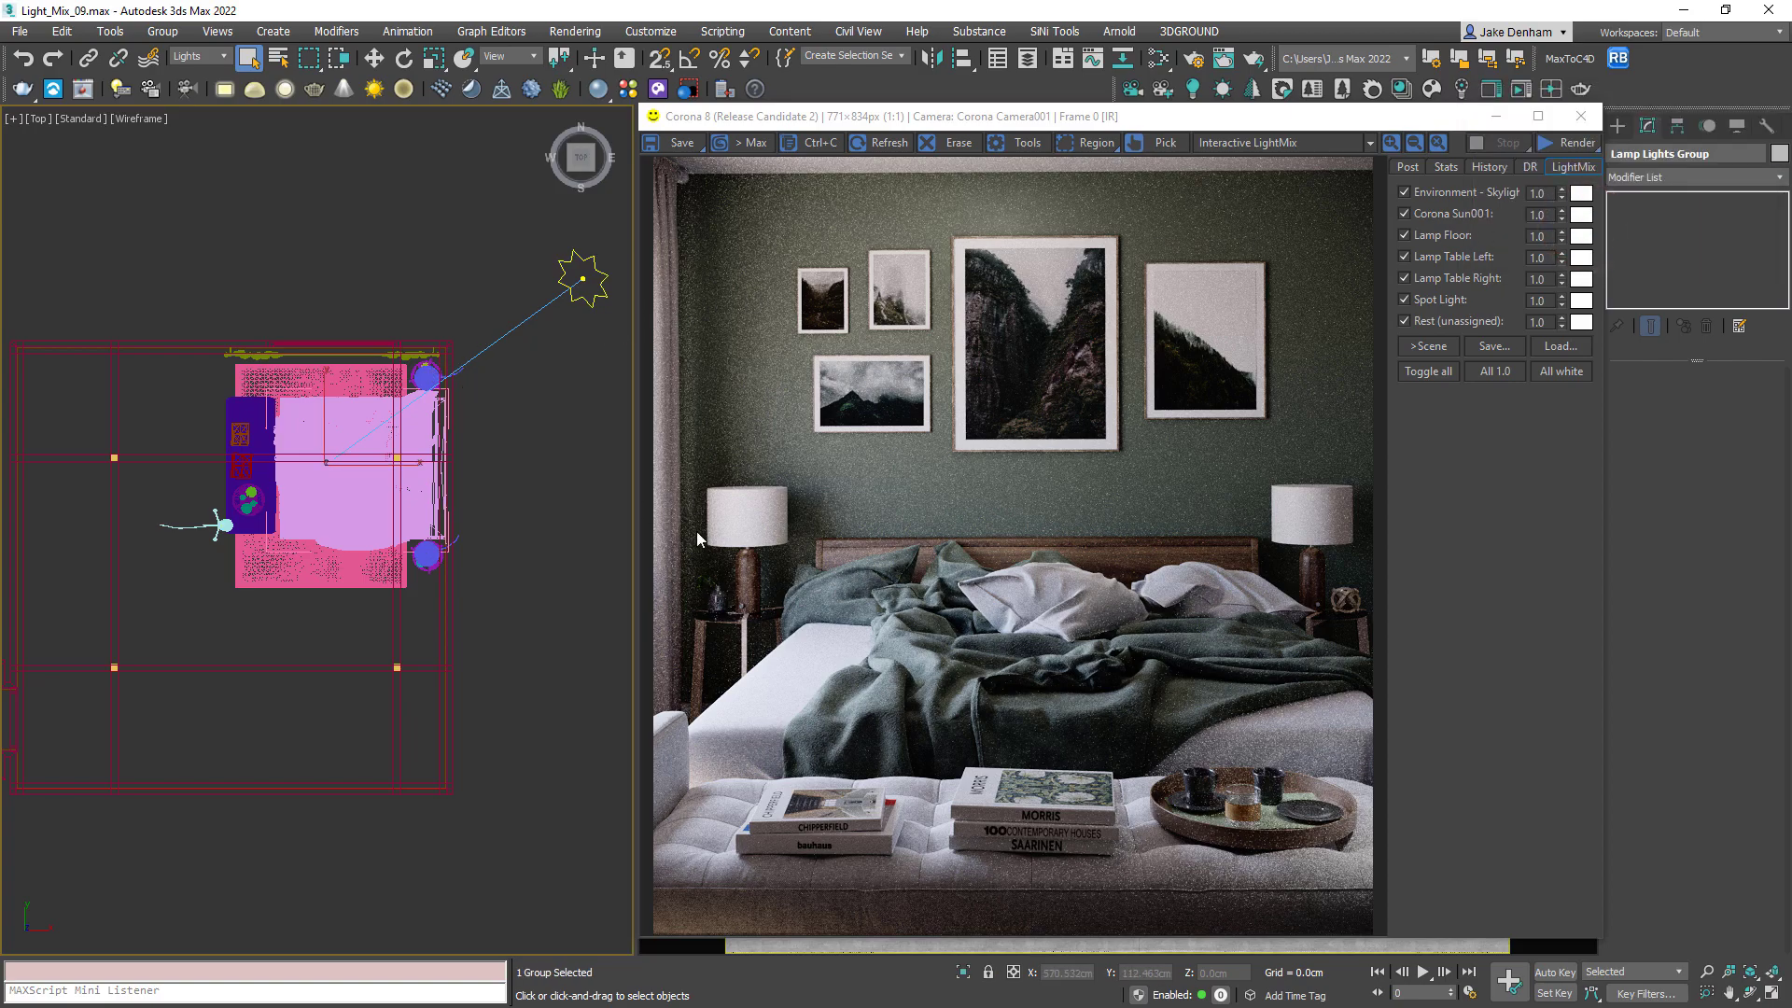
click(963, 973)
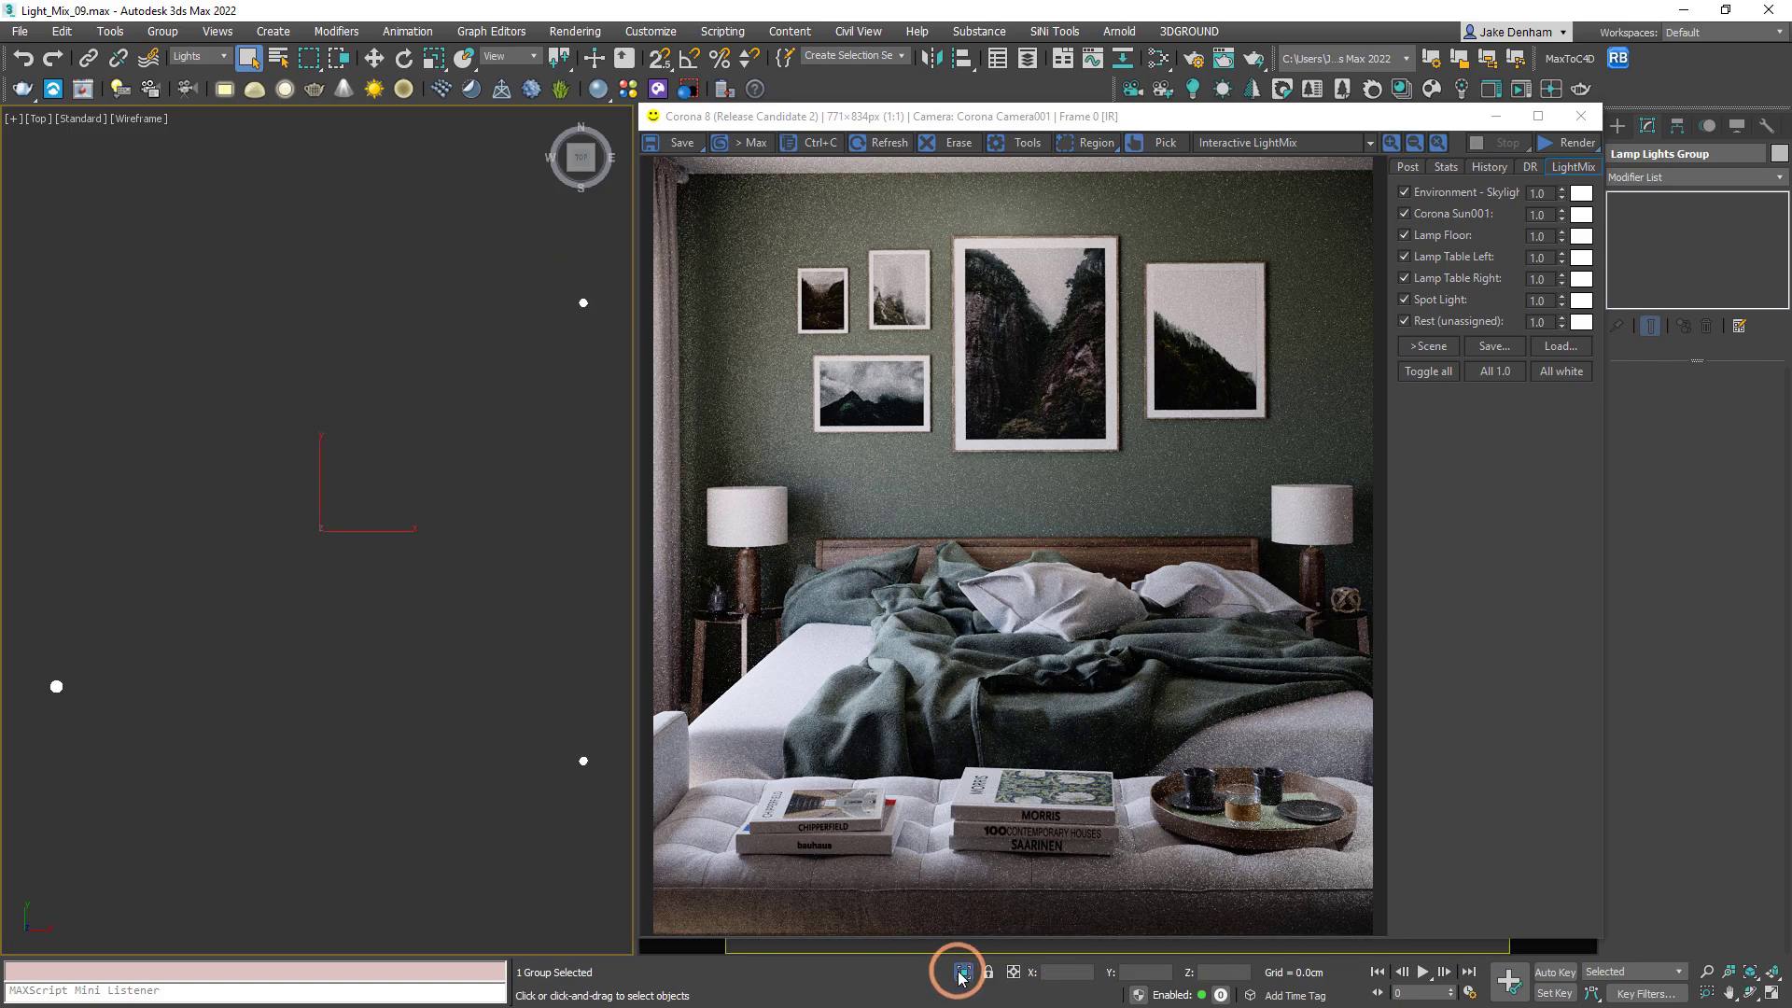
click(961, 972)
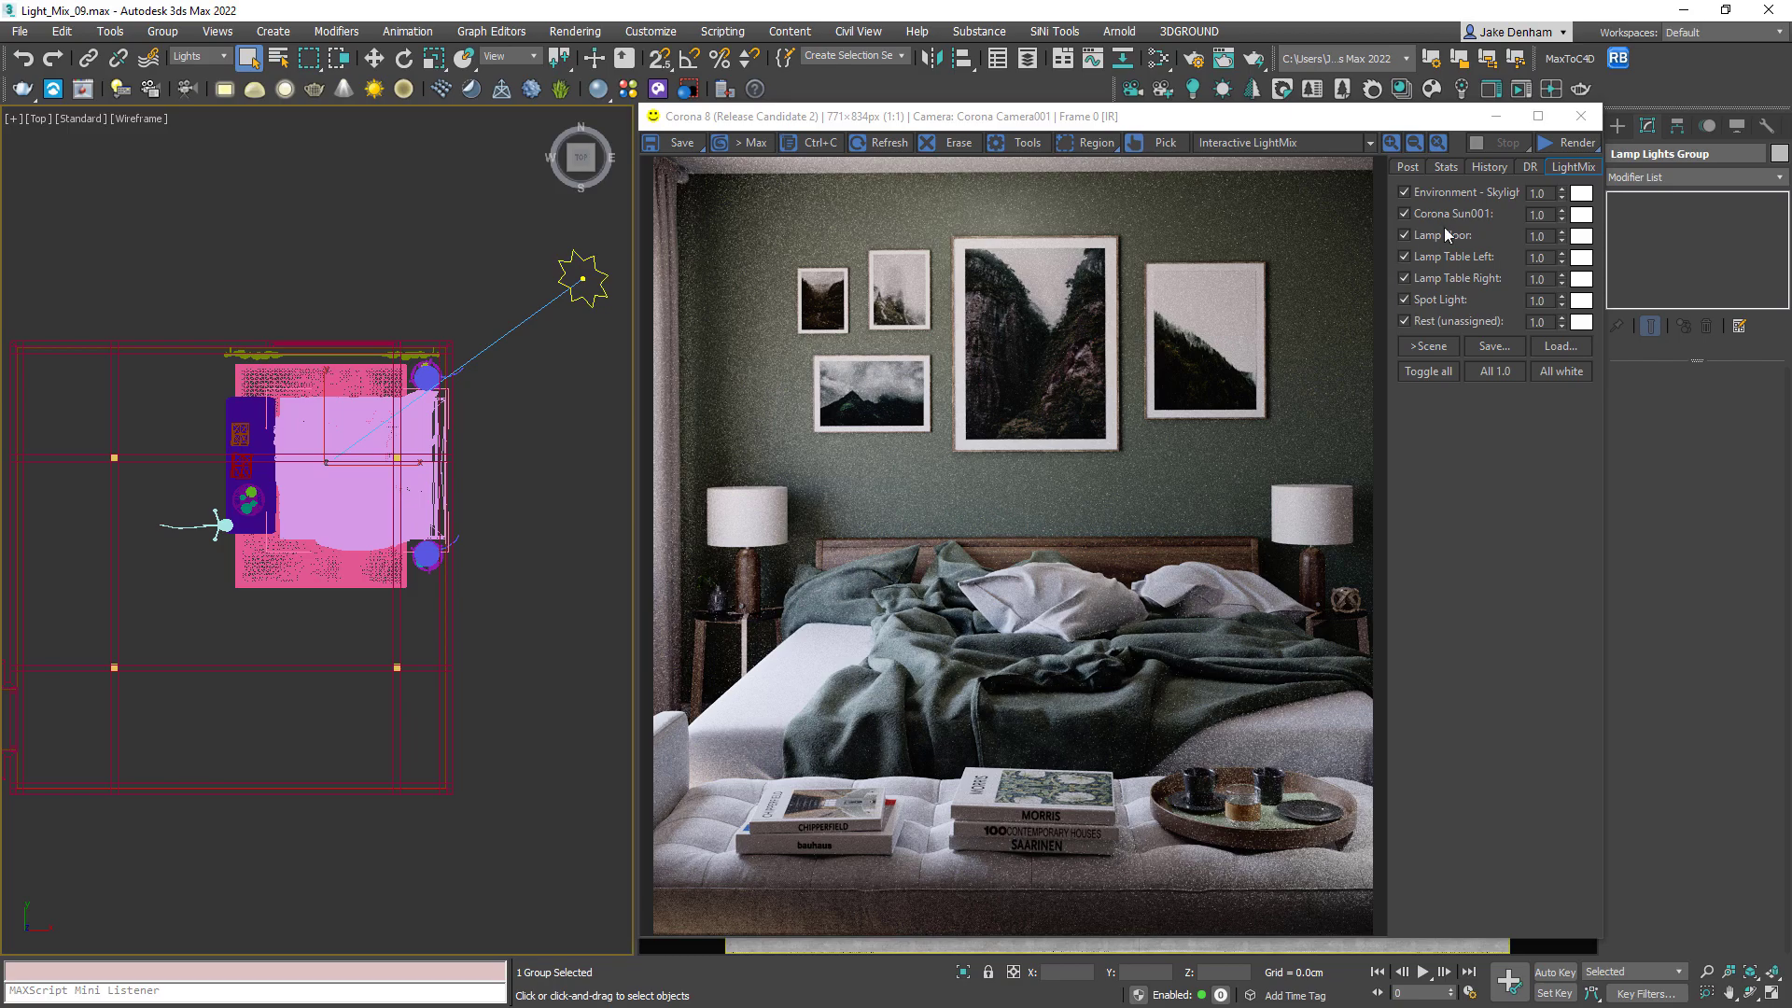
- Restart the interactive render and set the Lamp Lights Group layer to red (FF0000) with an intensity of 5
click(1551, 145)
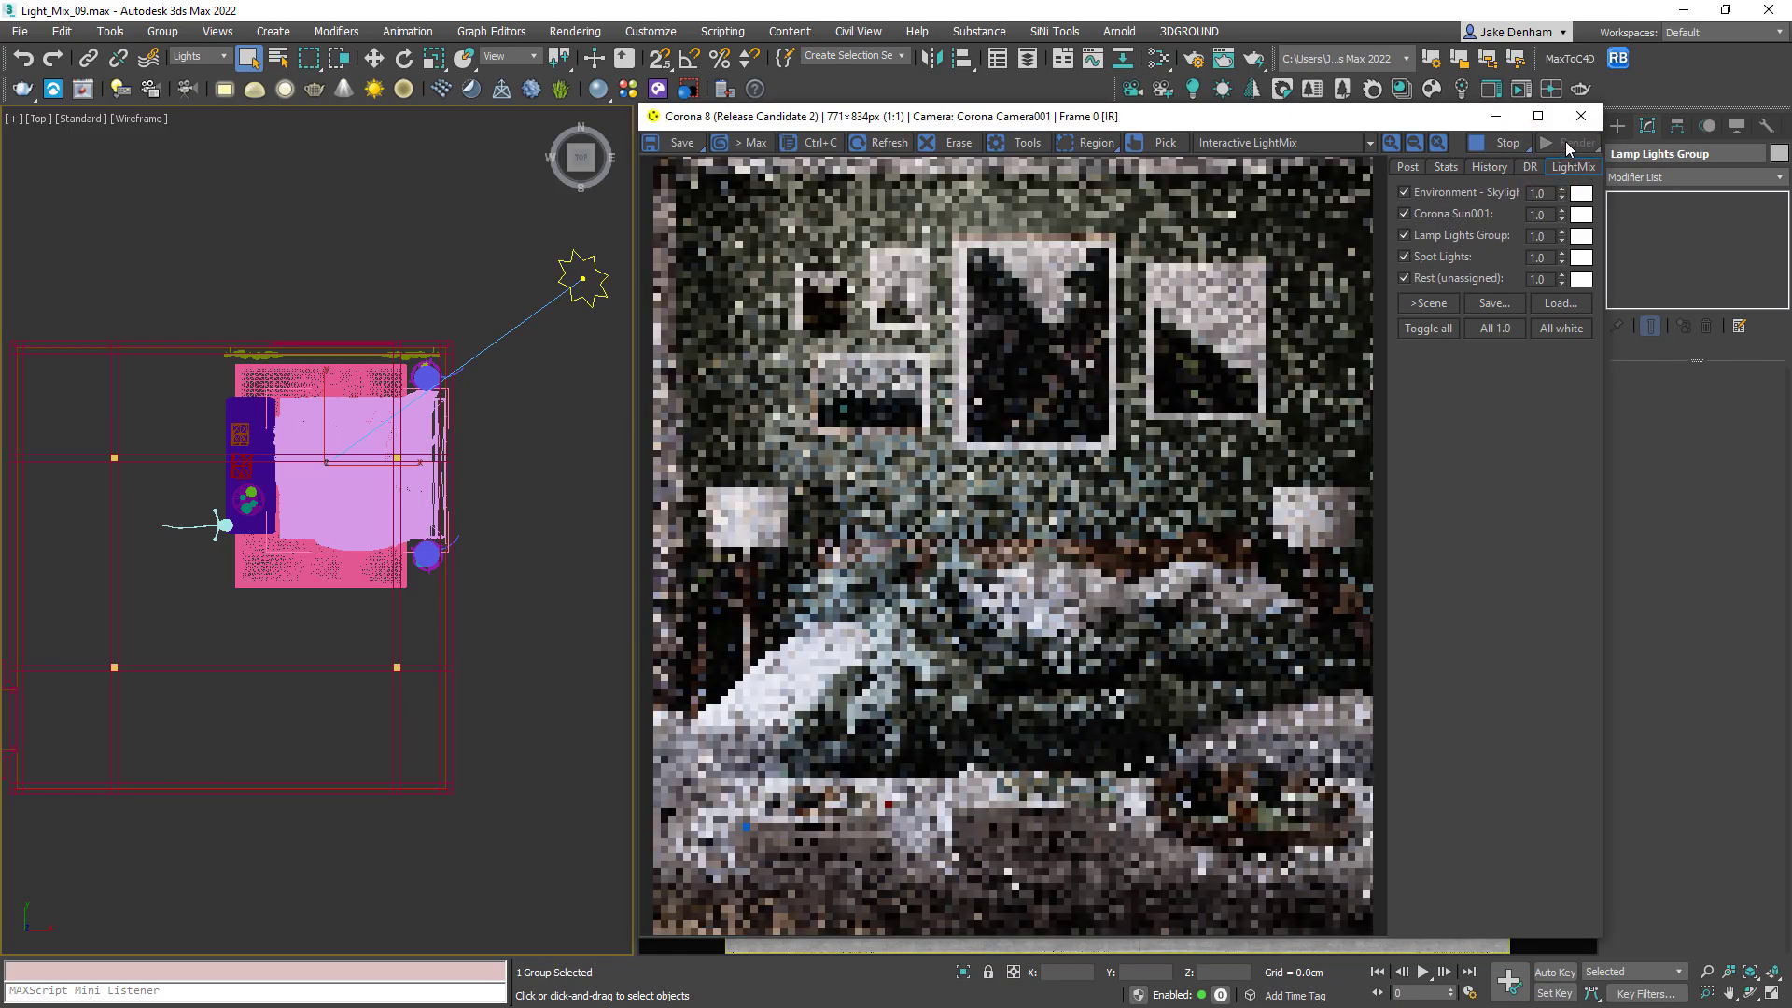
click(1580, 237)
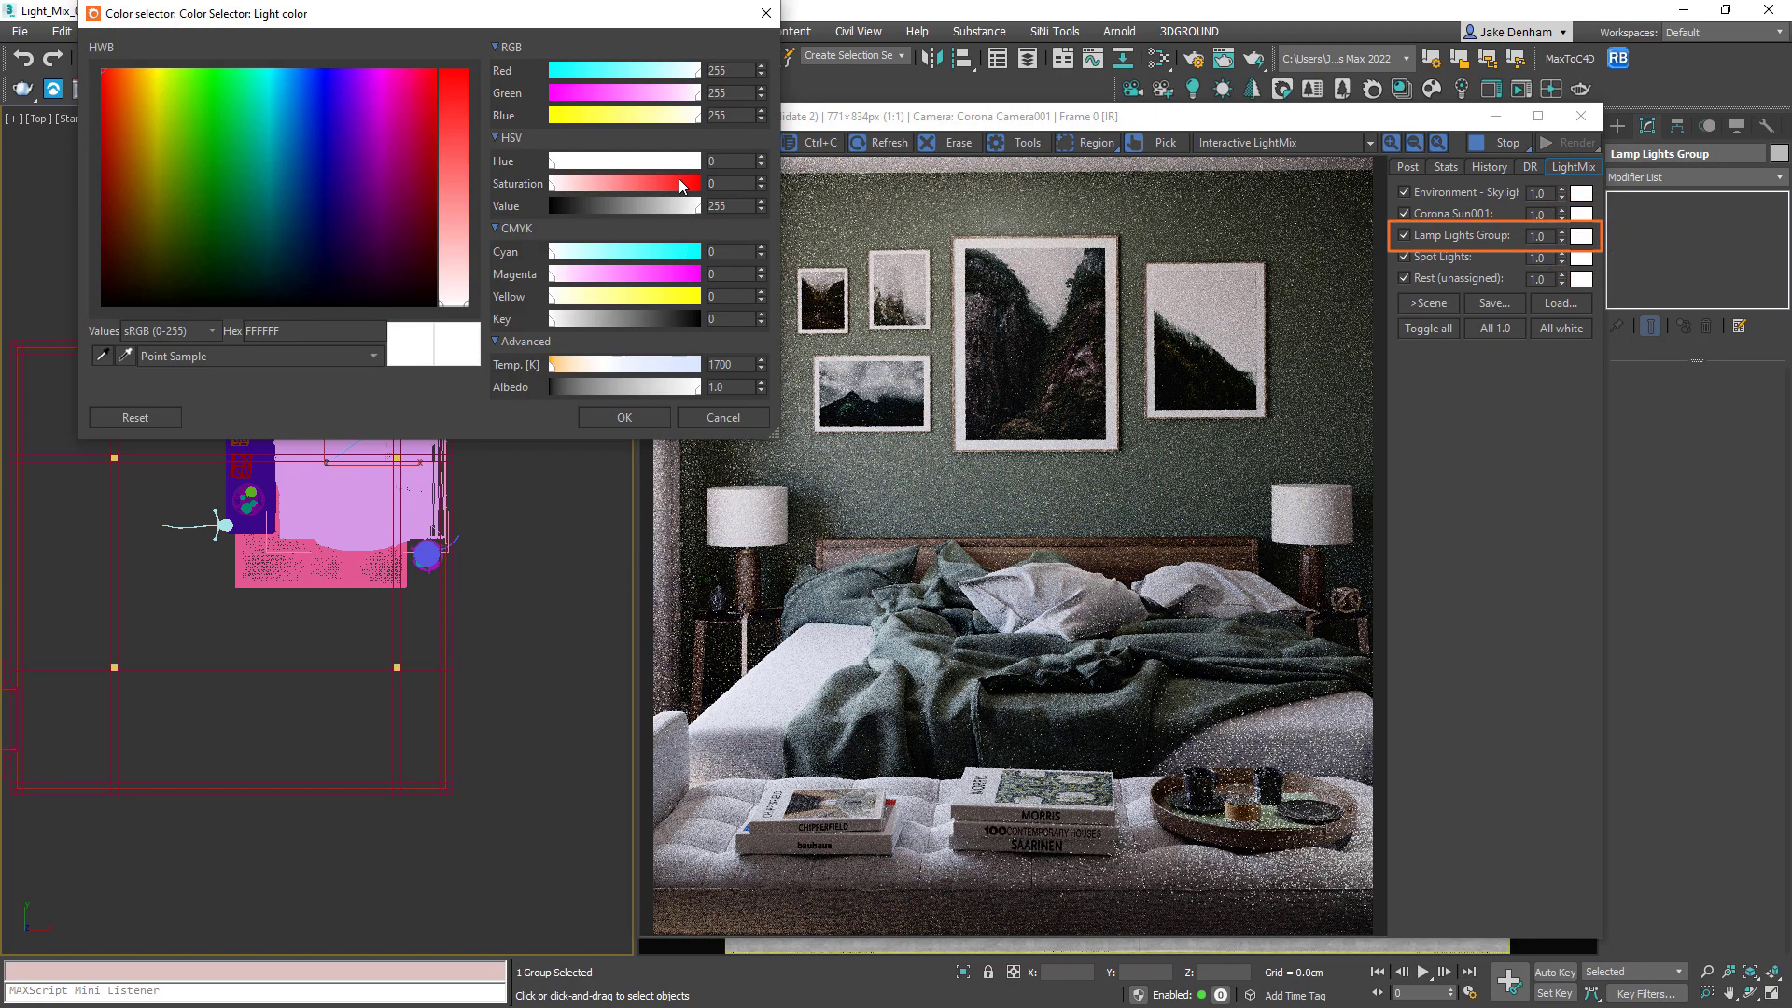
drag(680, 183, 699, 183)
click(624, 417)
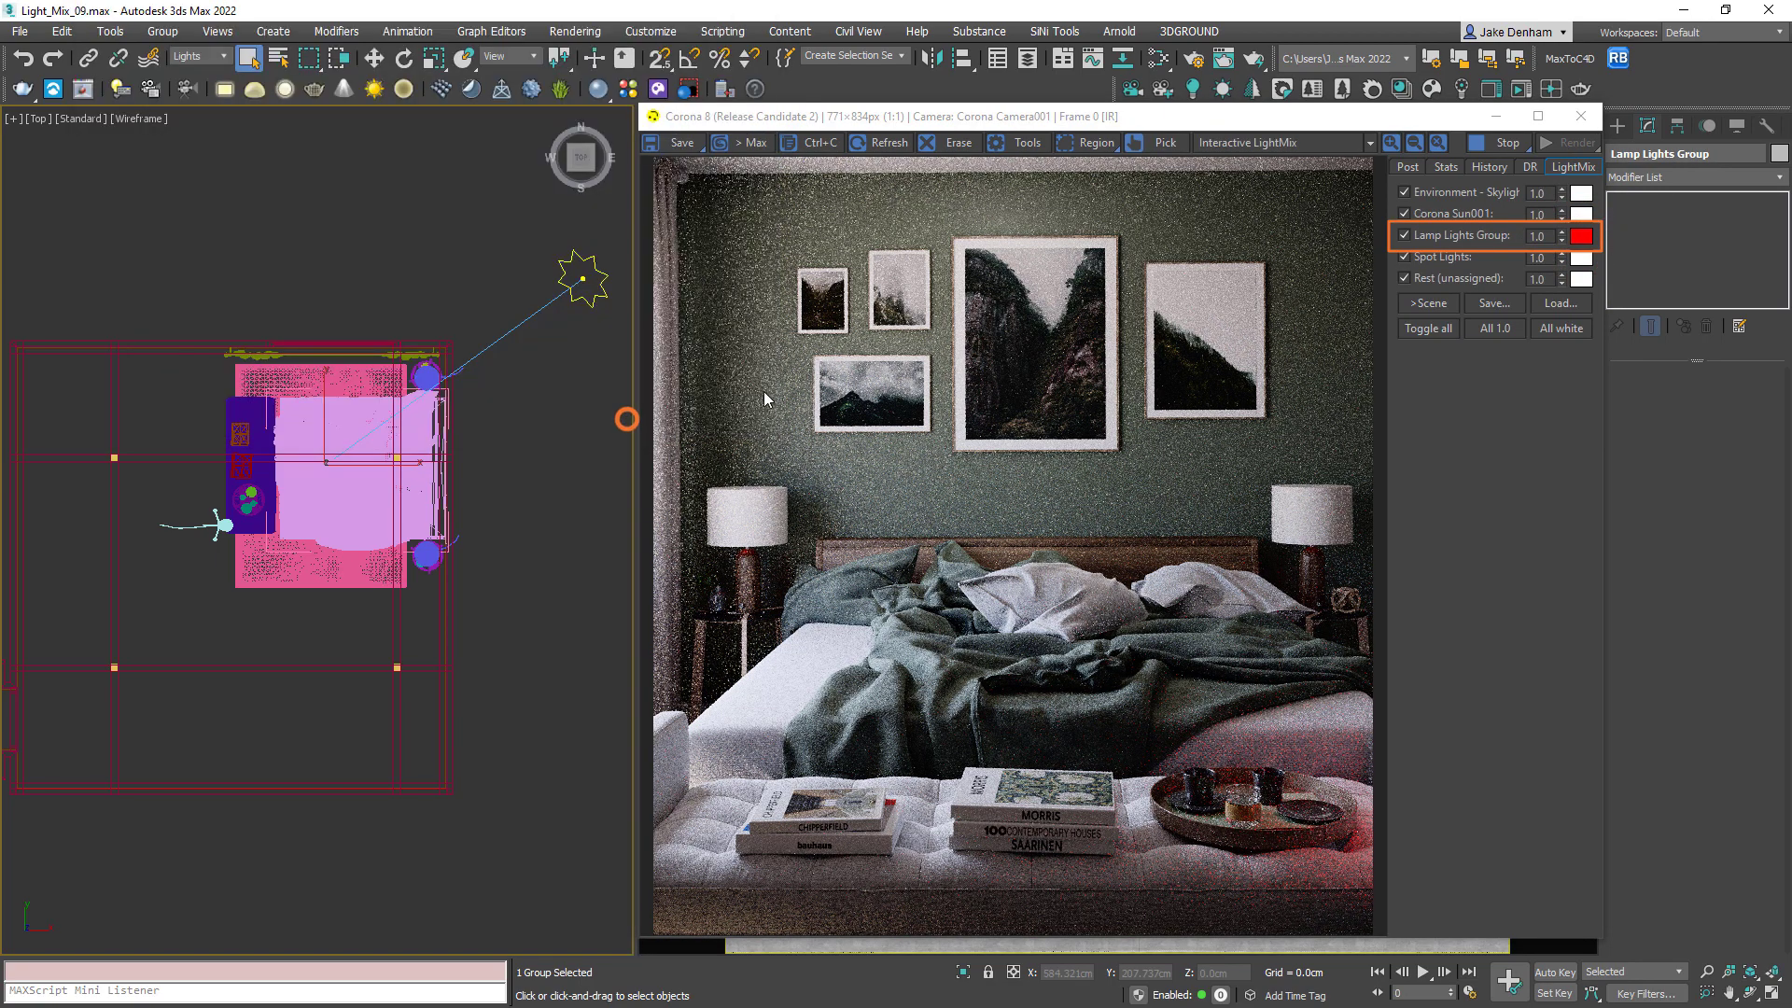
double_click(1537, 237)
text(5)
key(Return)
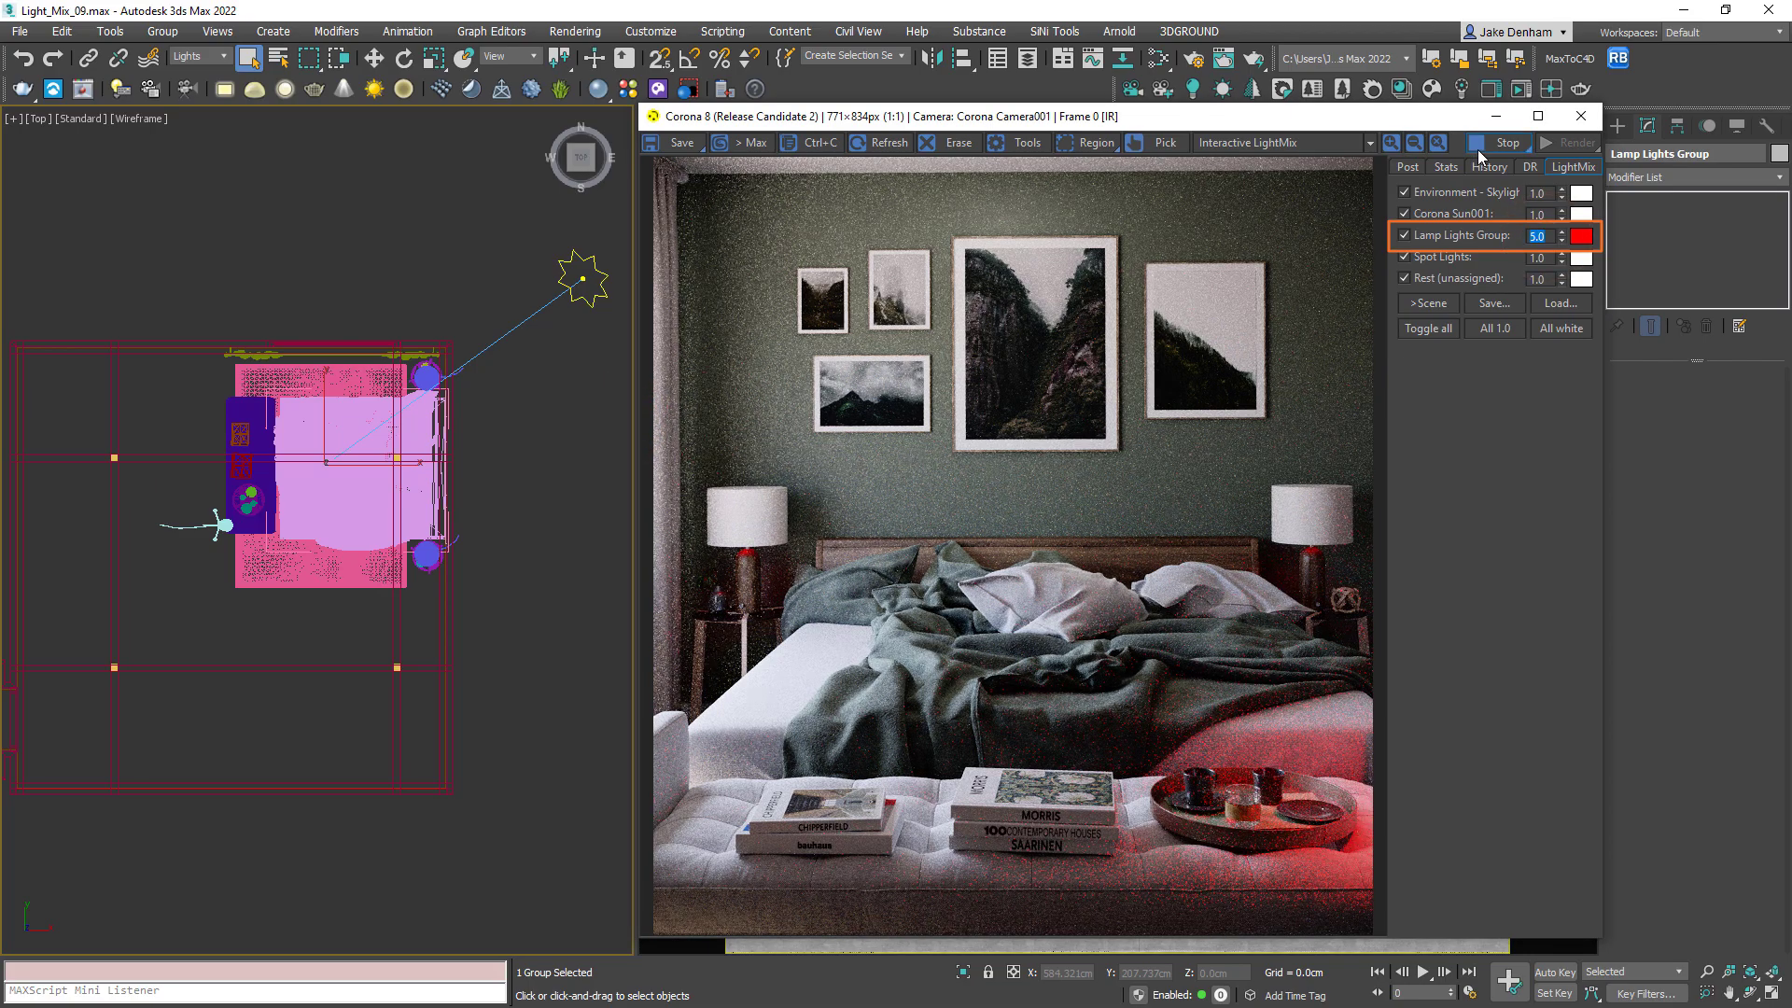
- Stop the render and return the Lamp Lights Group layer to white with an intensity of 1.0
click(1485, 144)
click(1580, 236)
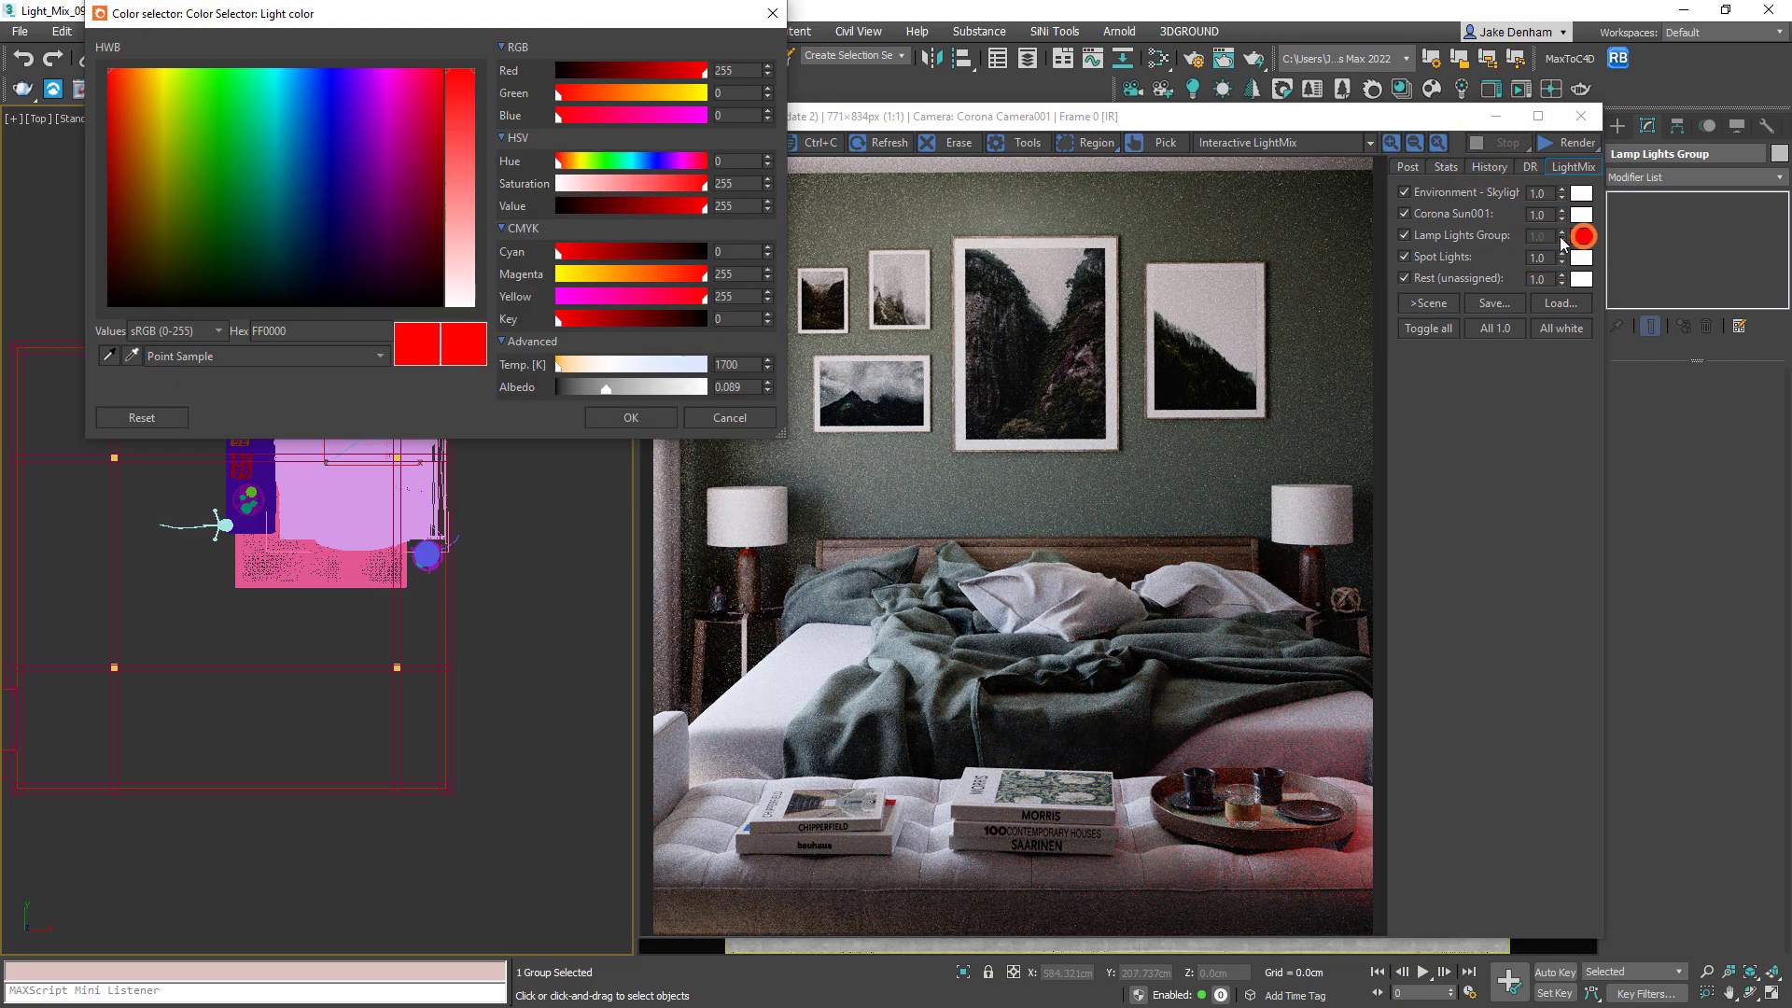
click(459, 303)
click(631, 417)
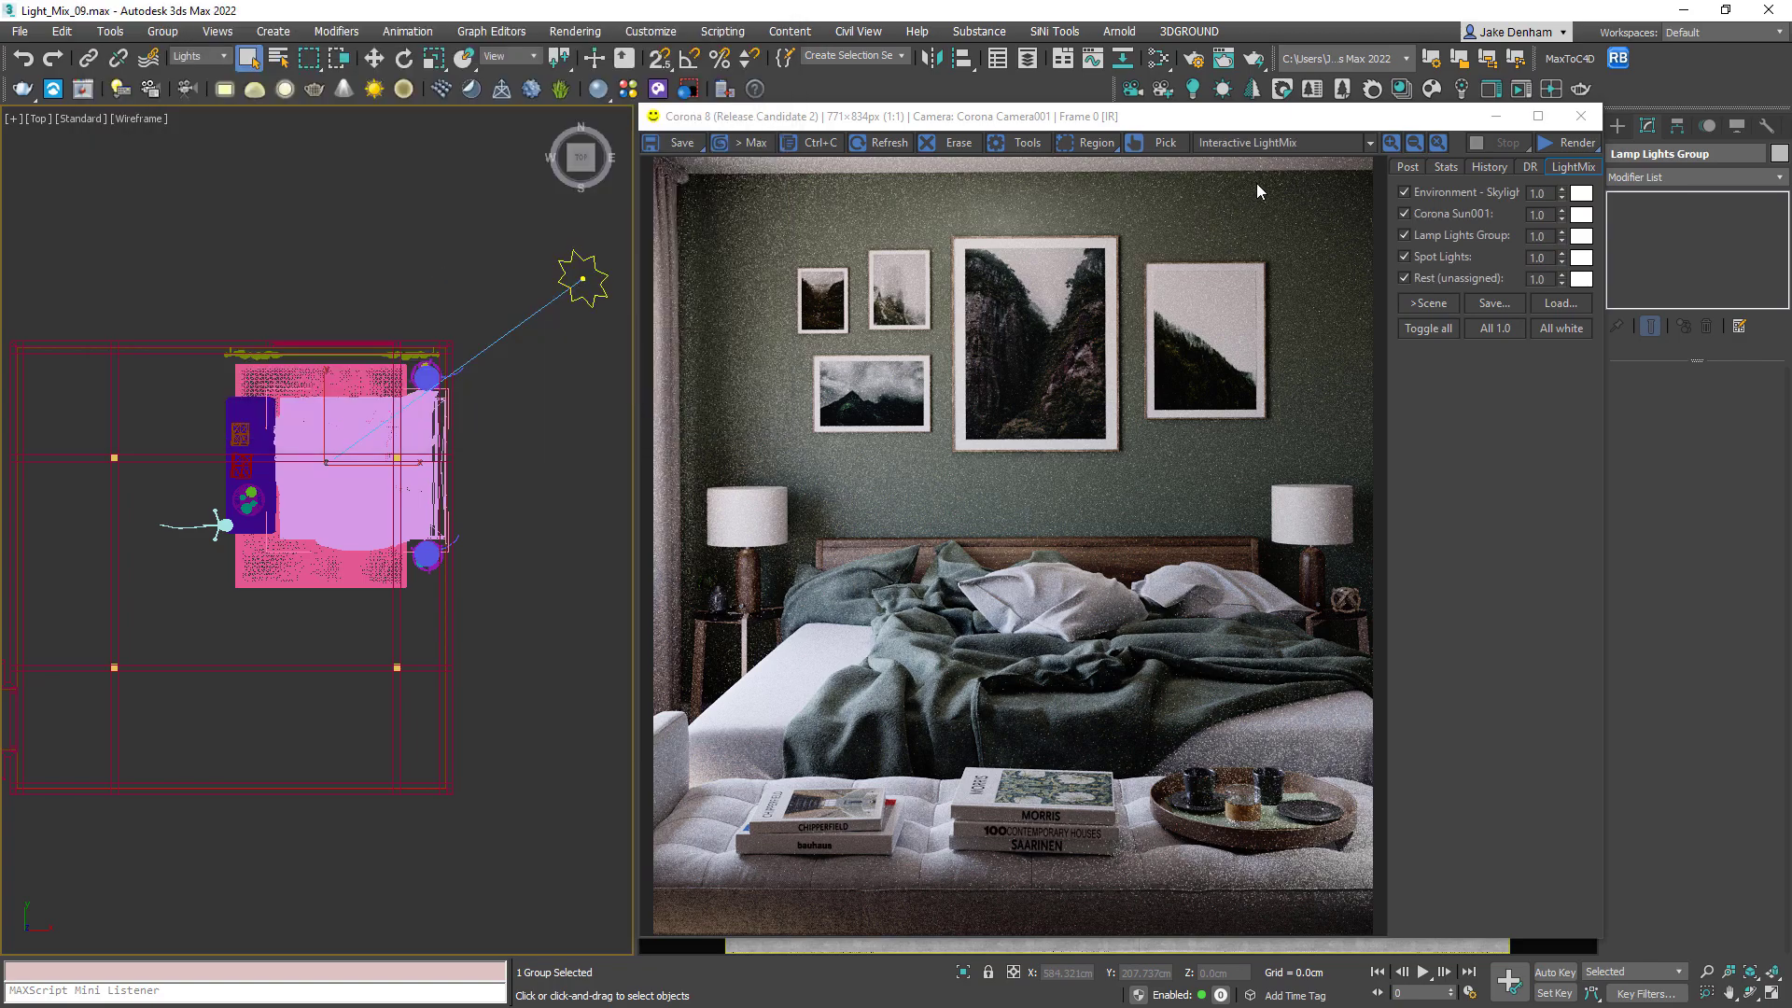
- Generate a LightMix setup with layers separated by instanced lights and start the interactive render
click(1461, 88)
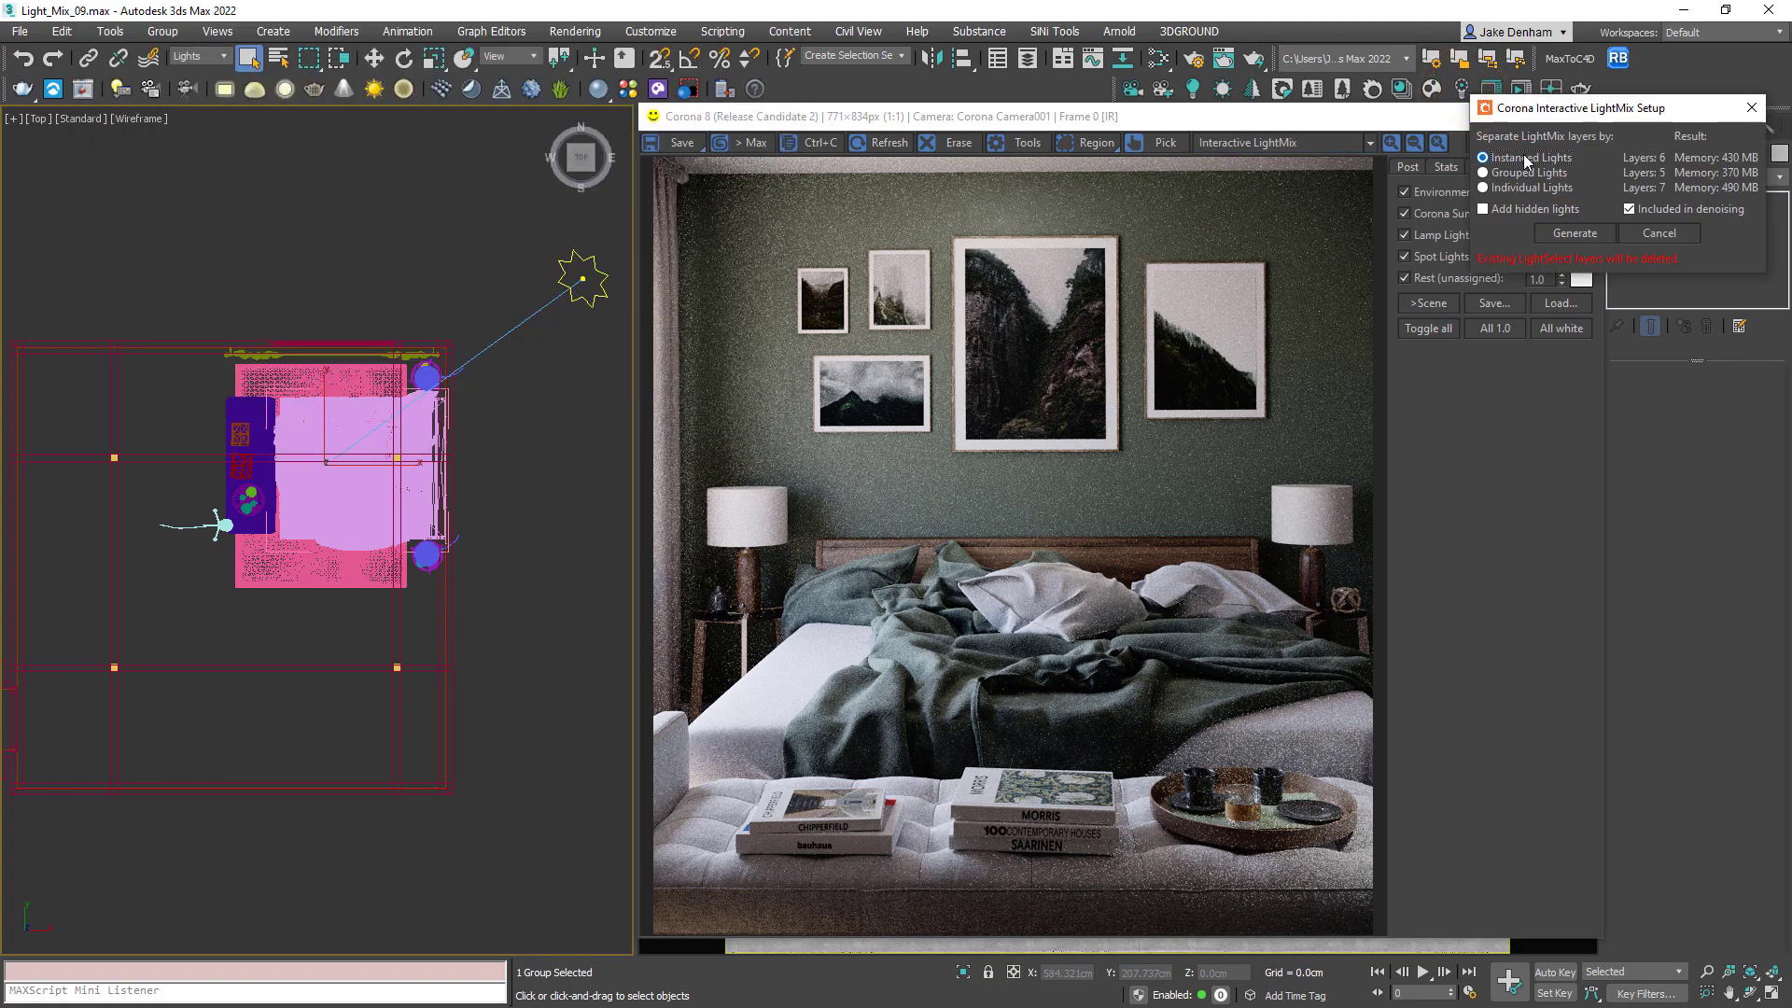
click(1564, 232)
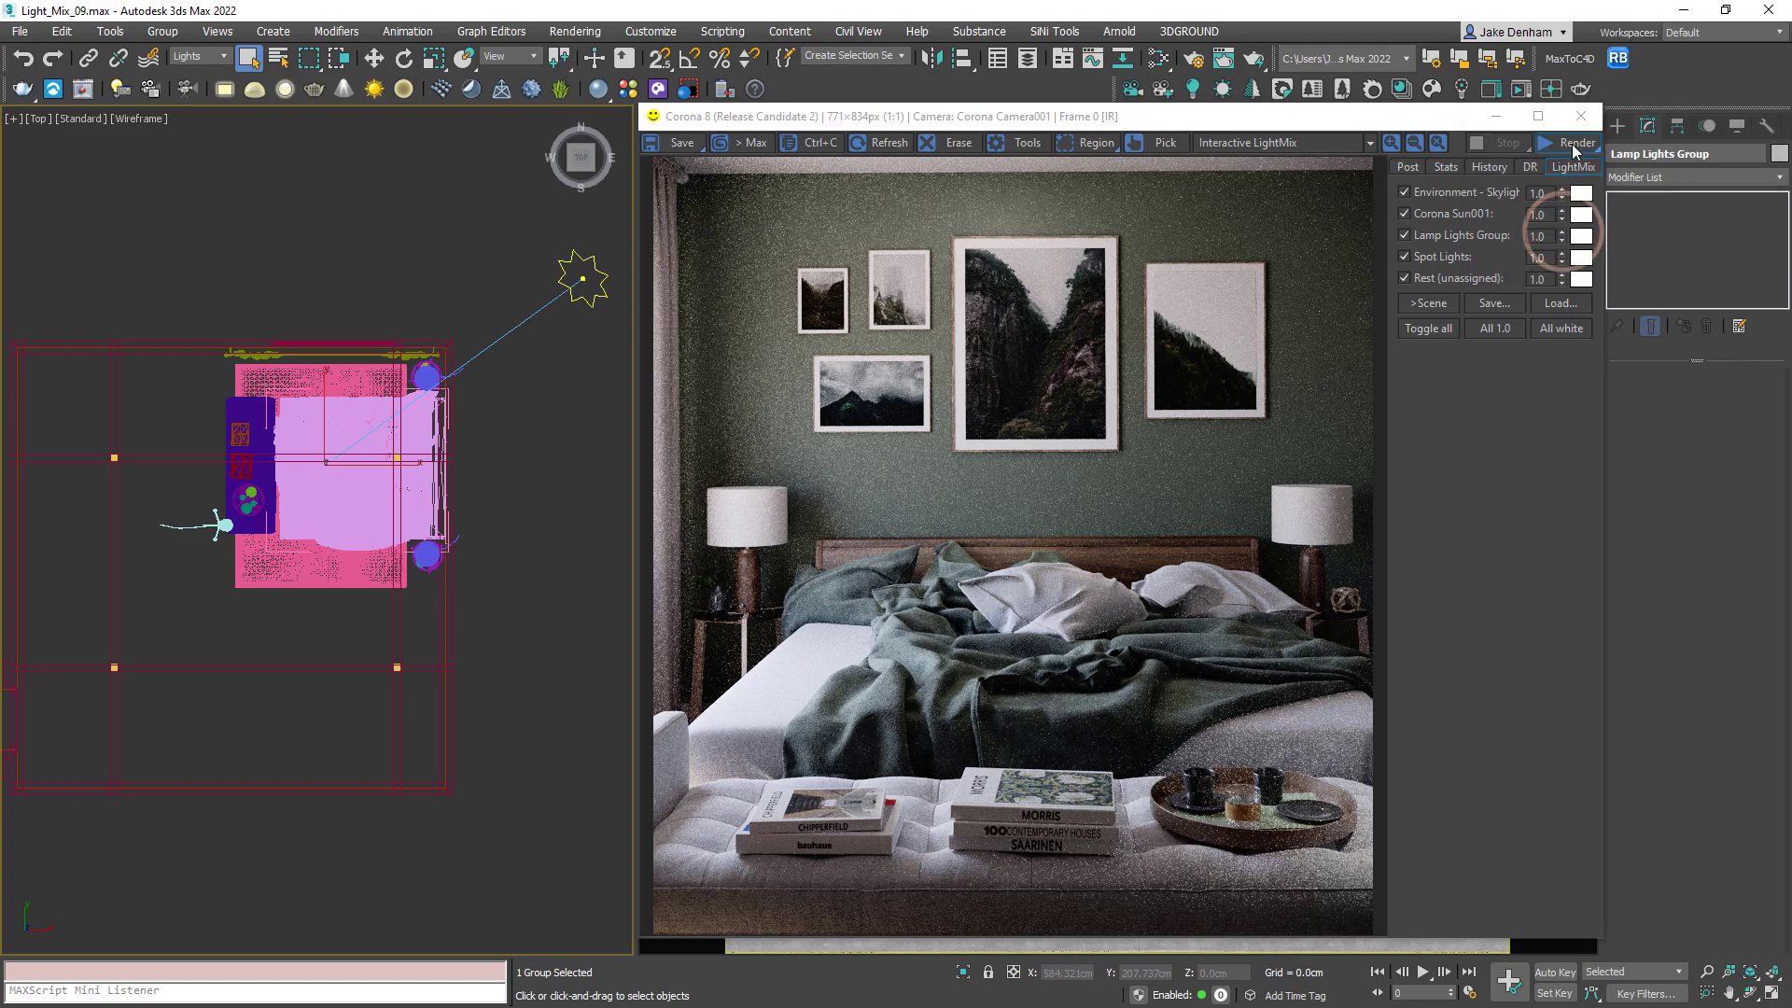
click(1573, 146)
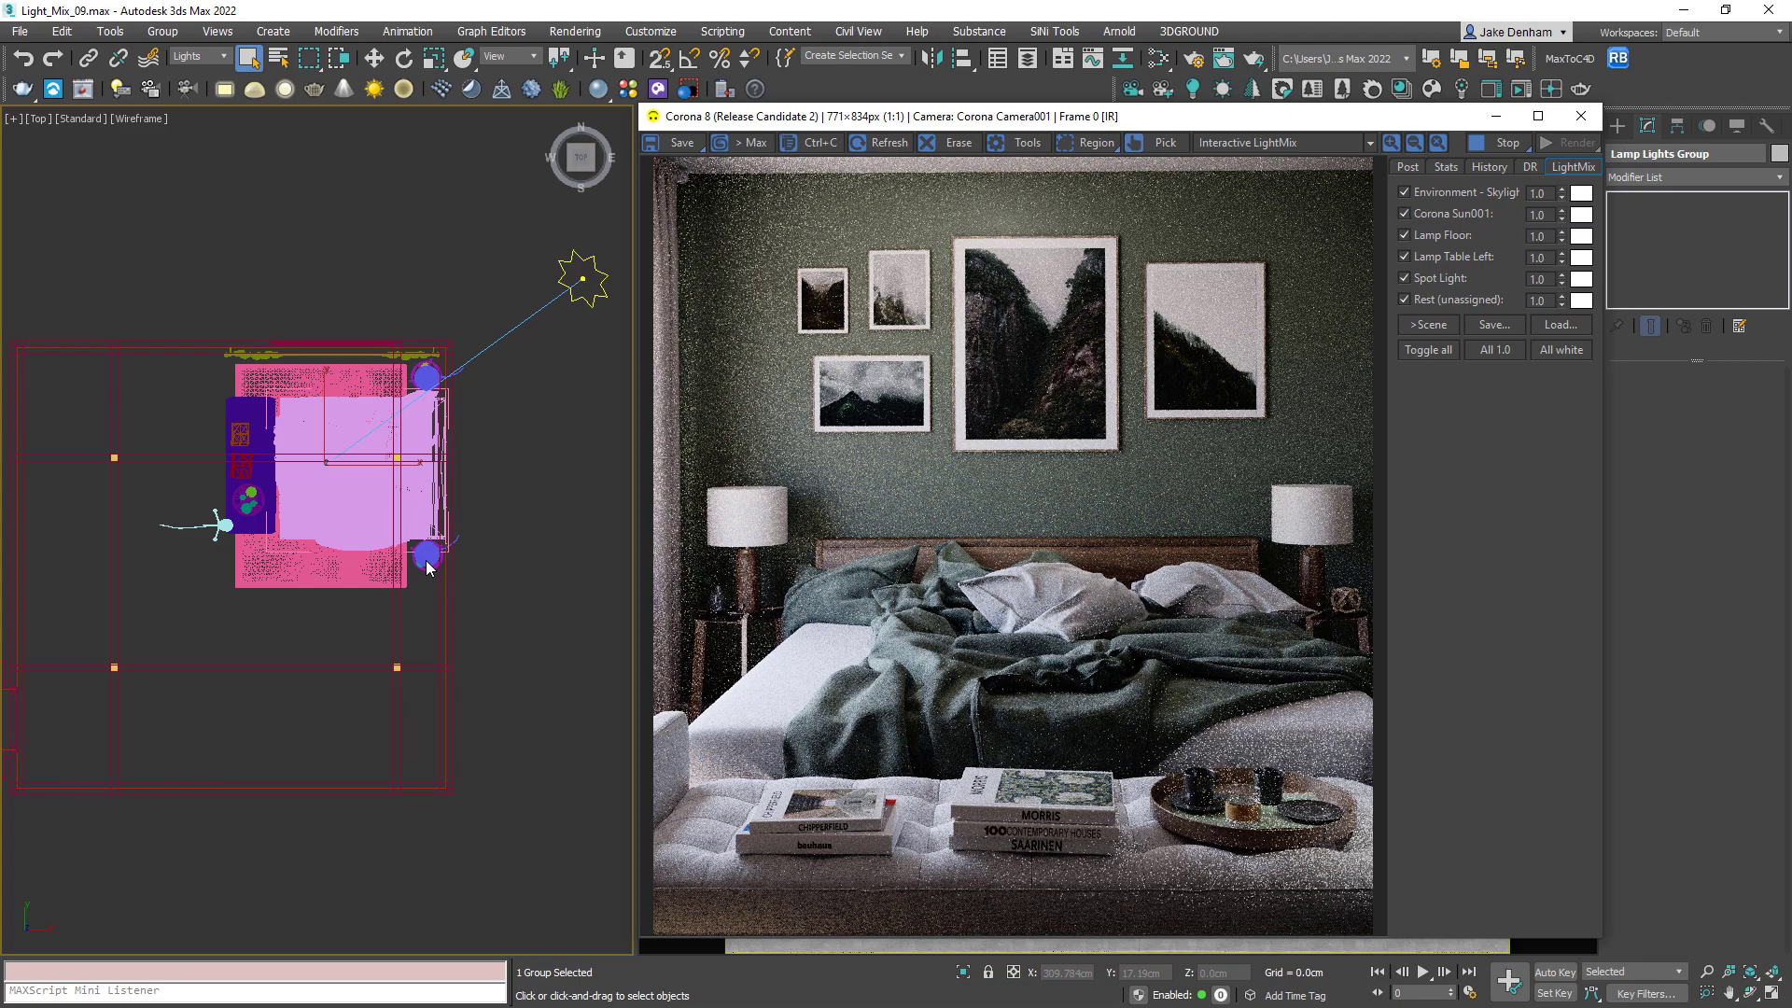
- Disable the Corona Sun001 layer in LightMix and set the Lamp Floor layer's intensity to 5
click(1404, 214)
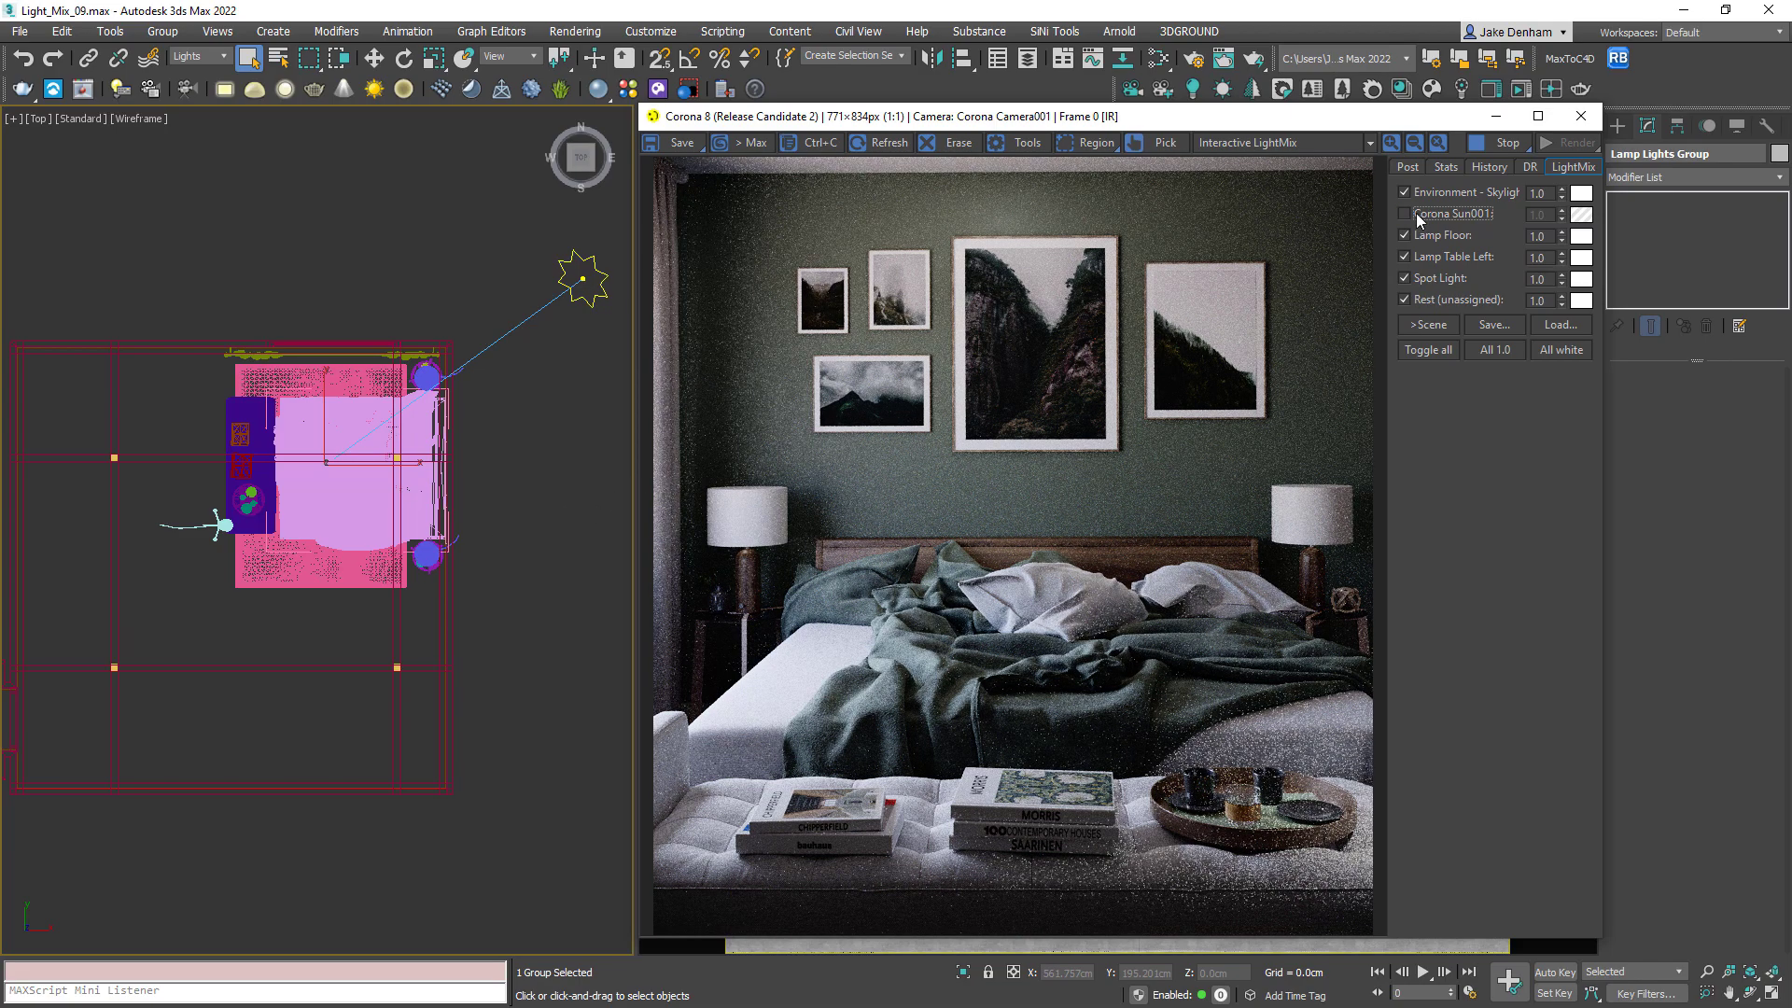
click(1527, 235)
text(5)
key(Return)
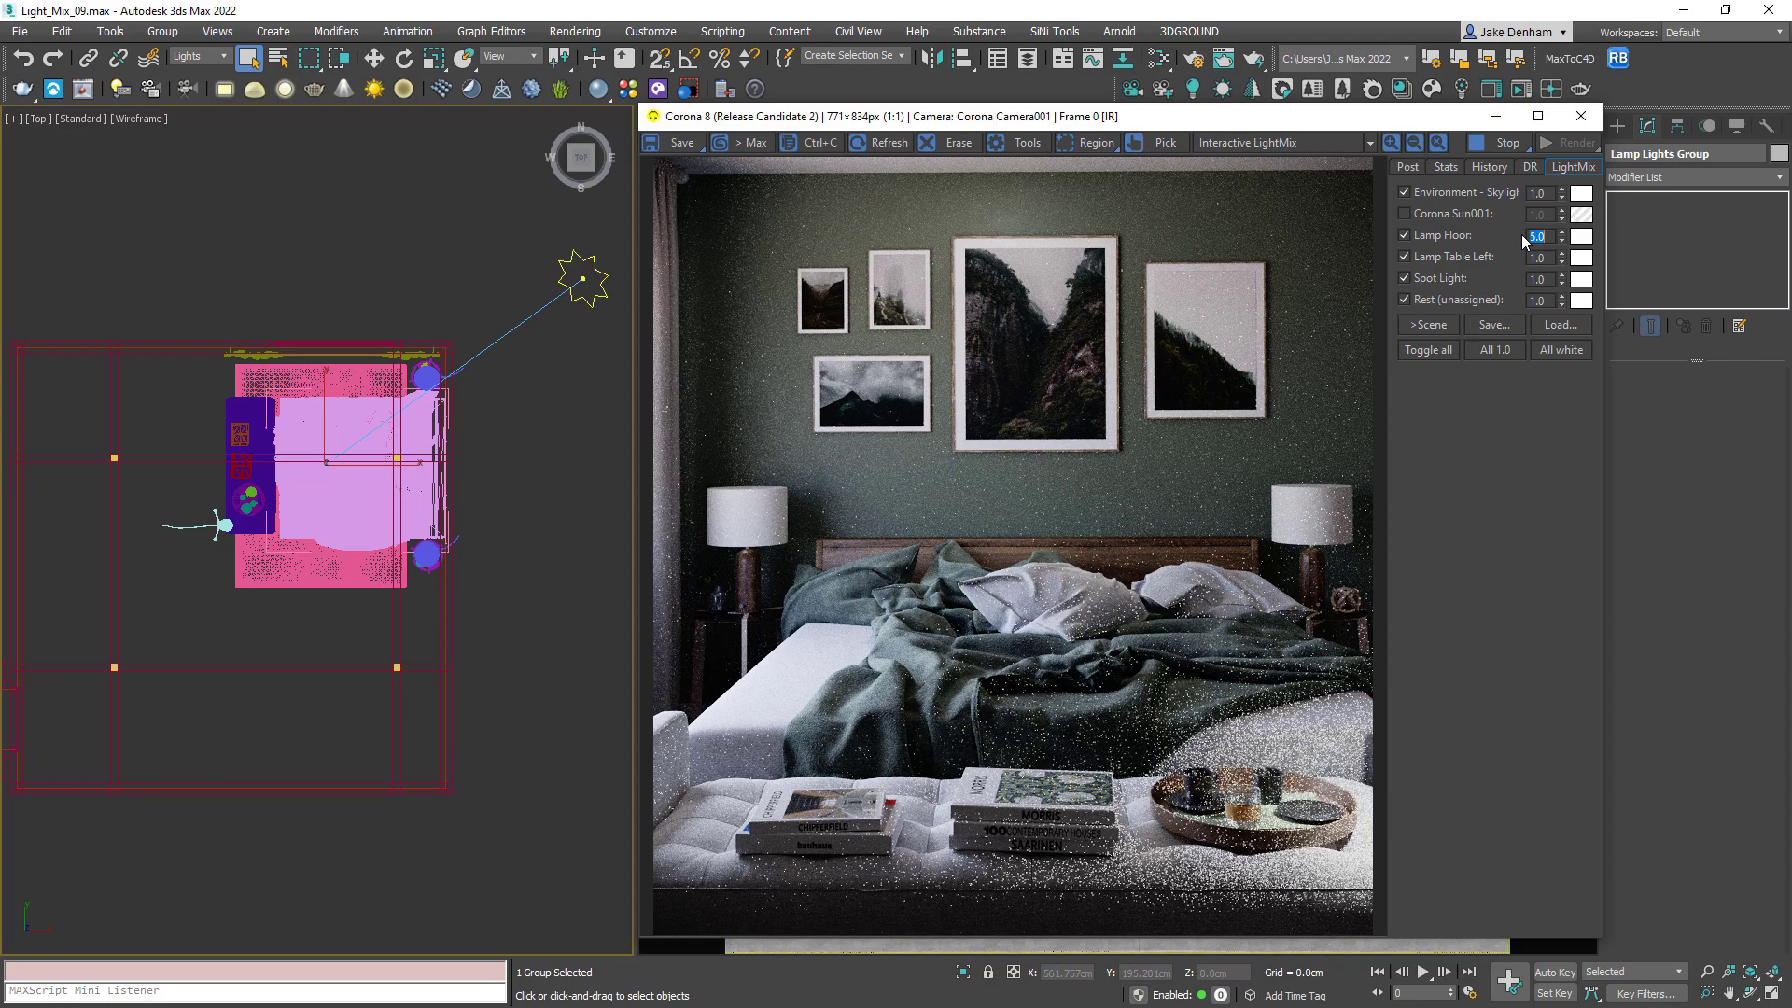
- Select the spot light above the bed in the top viewport and colour the Lamp Floor layer magenta (FF00FF)
click(545, 351)
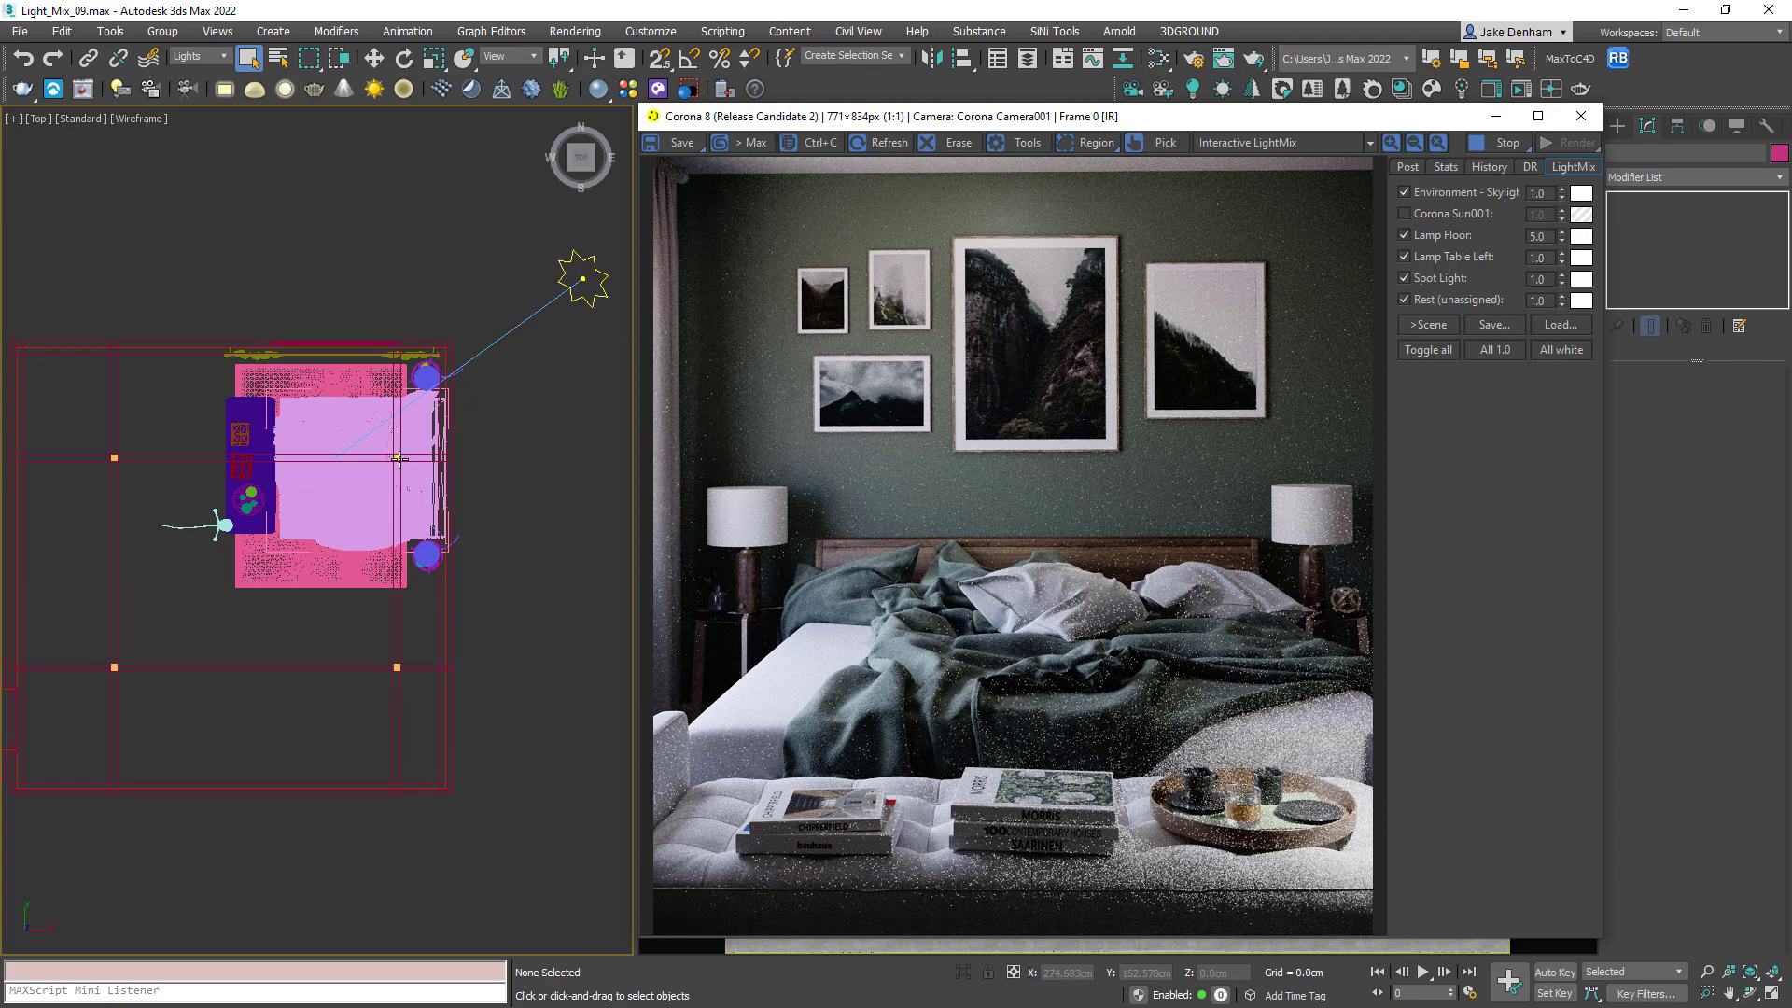
click(400, 459)
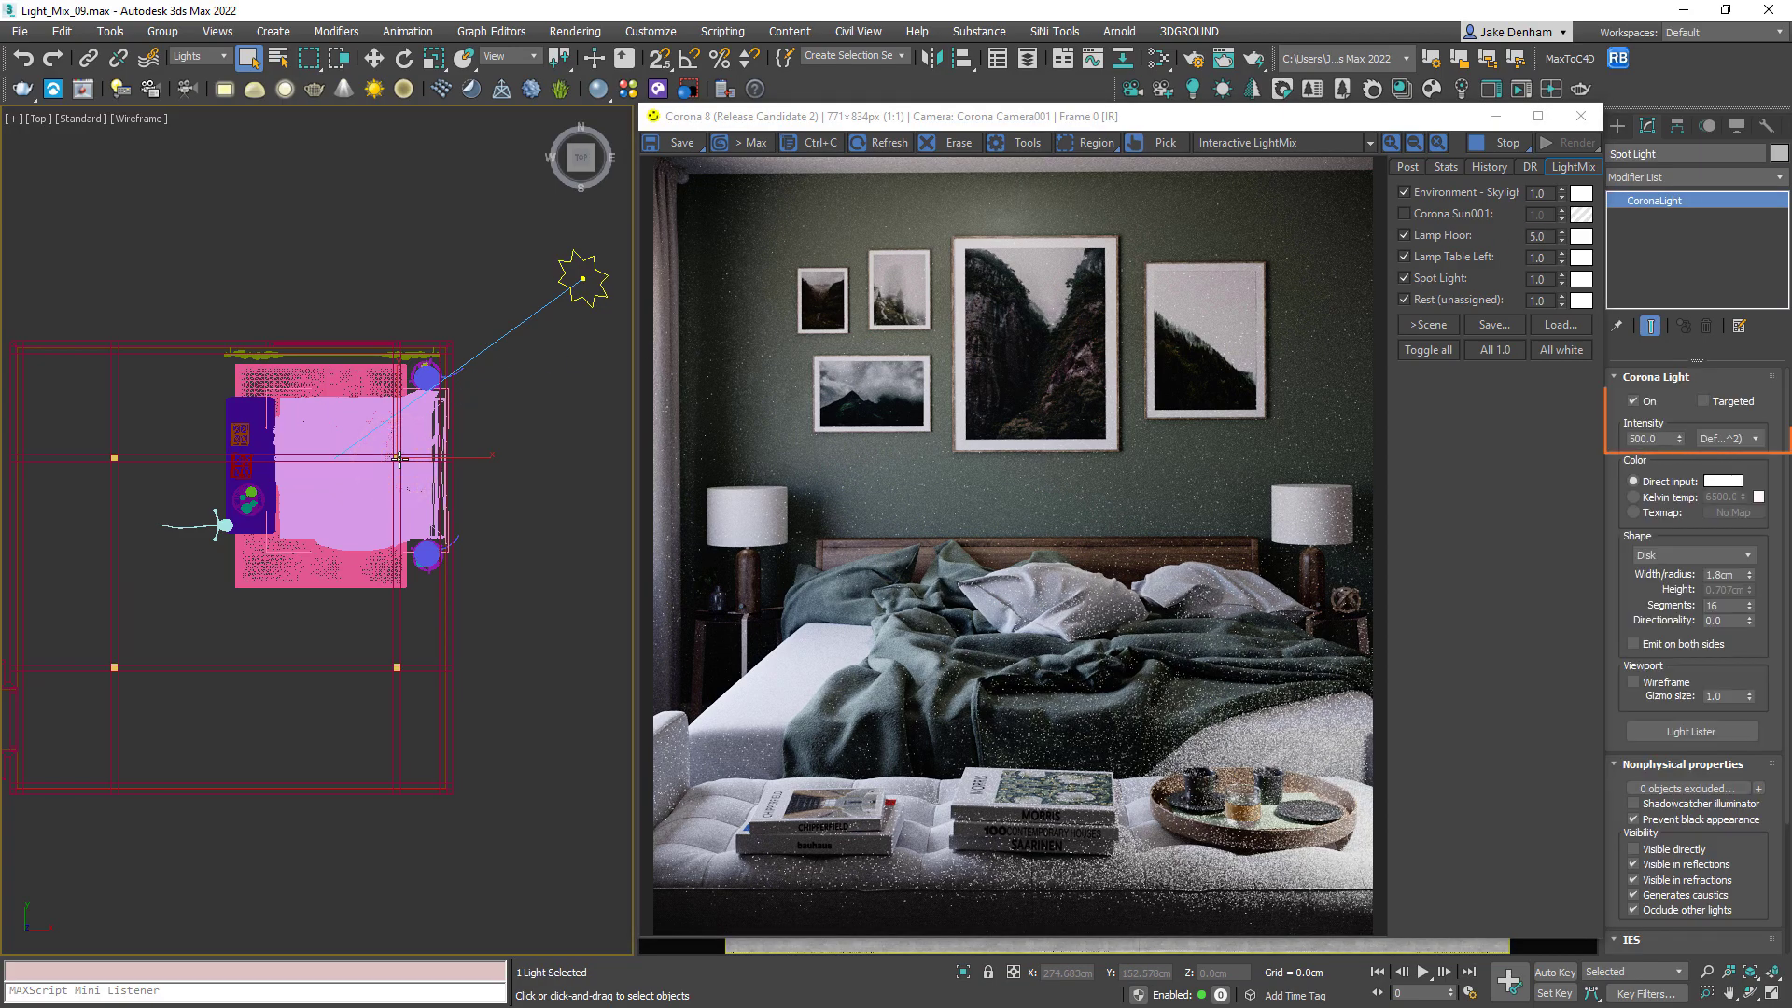
click(1581, 236)
drag(456, 195, 392, 14)
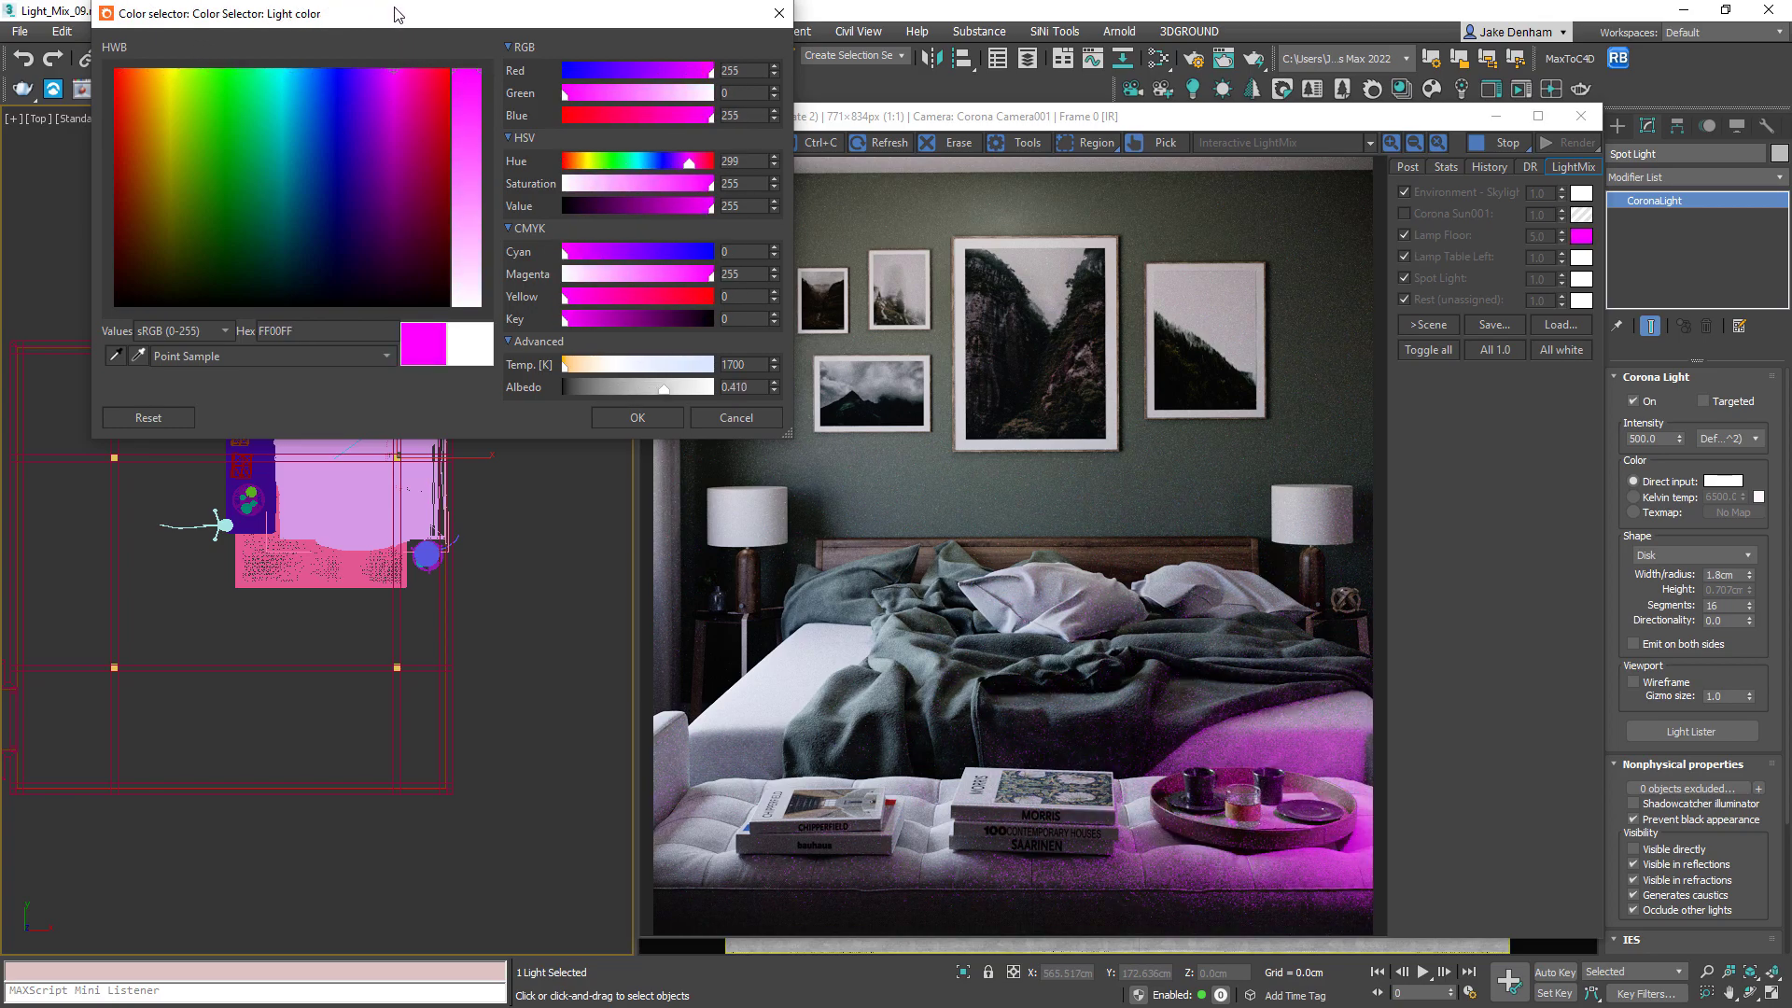
click(613, 419)
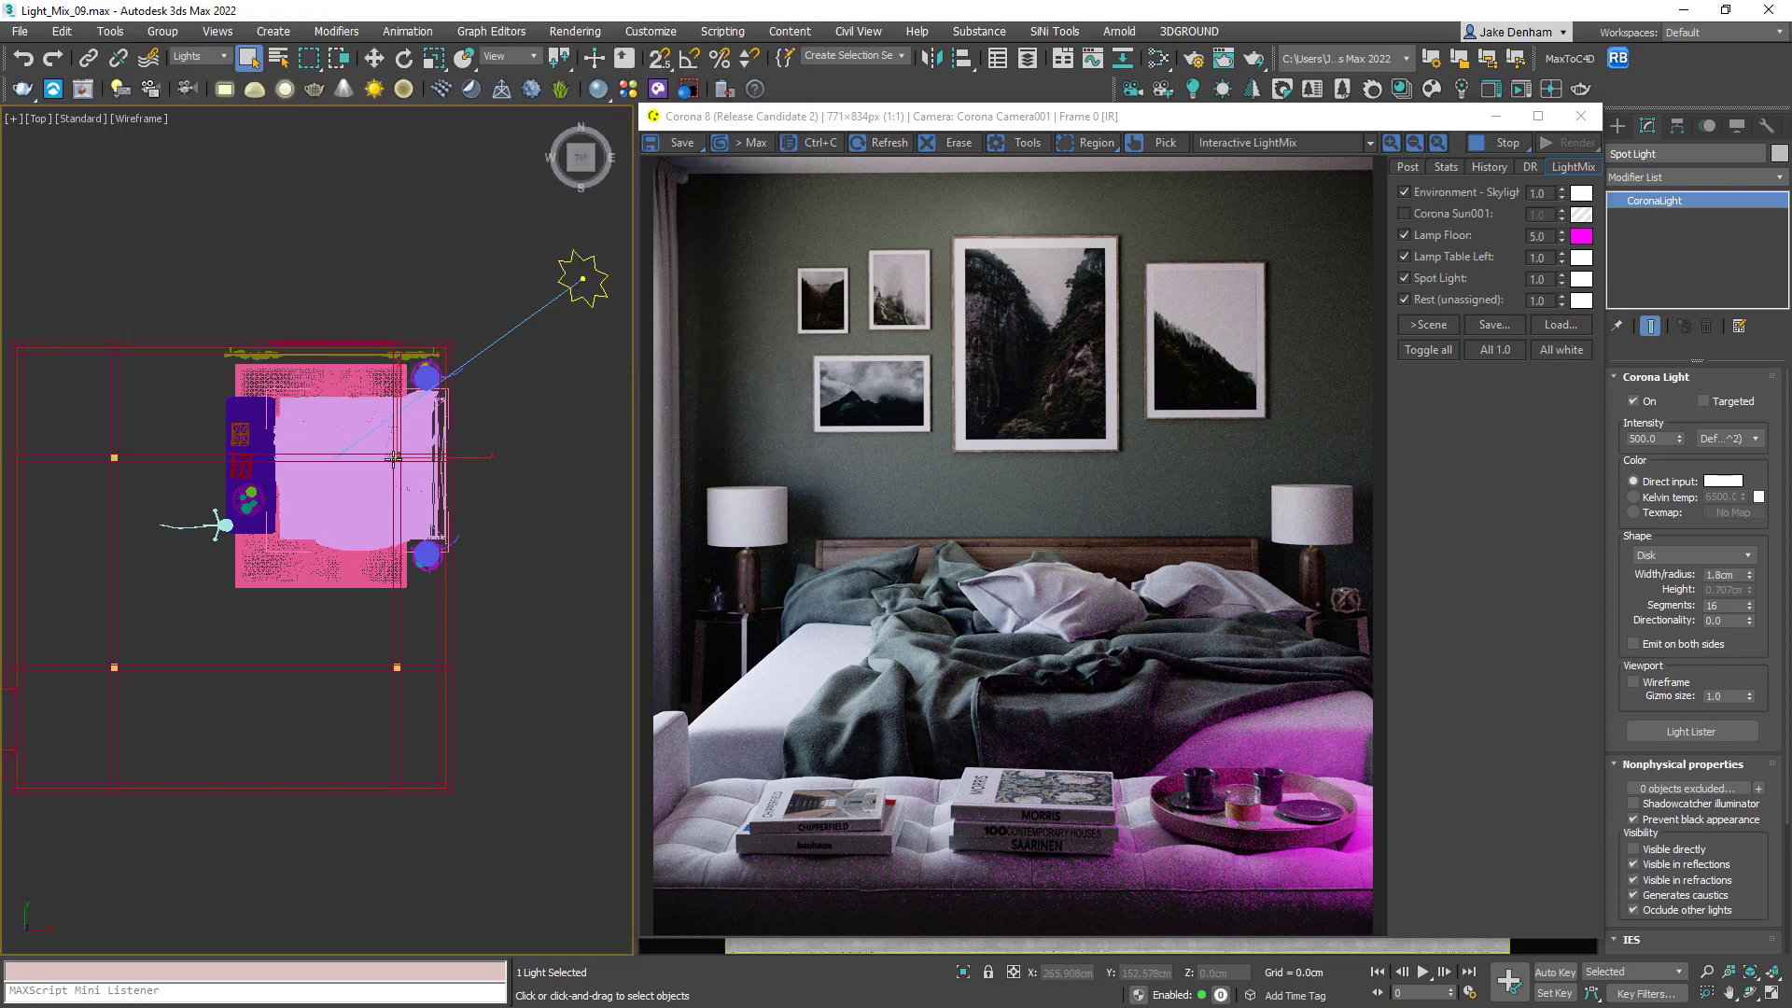
- Set the selected spot light's own direct input colour to blue (0004FF)
click(394, 457)
click(1738, 480)
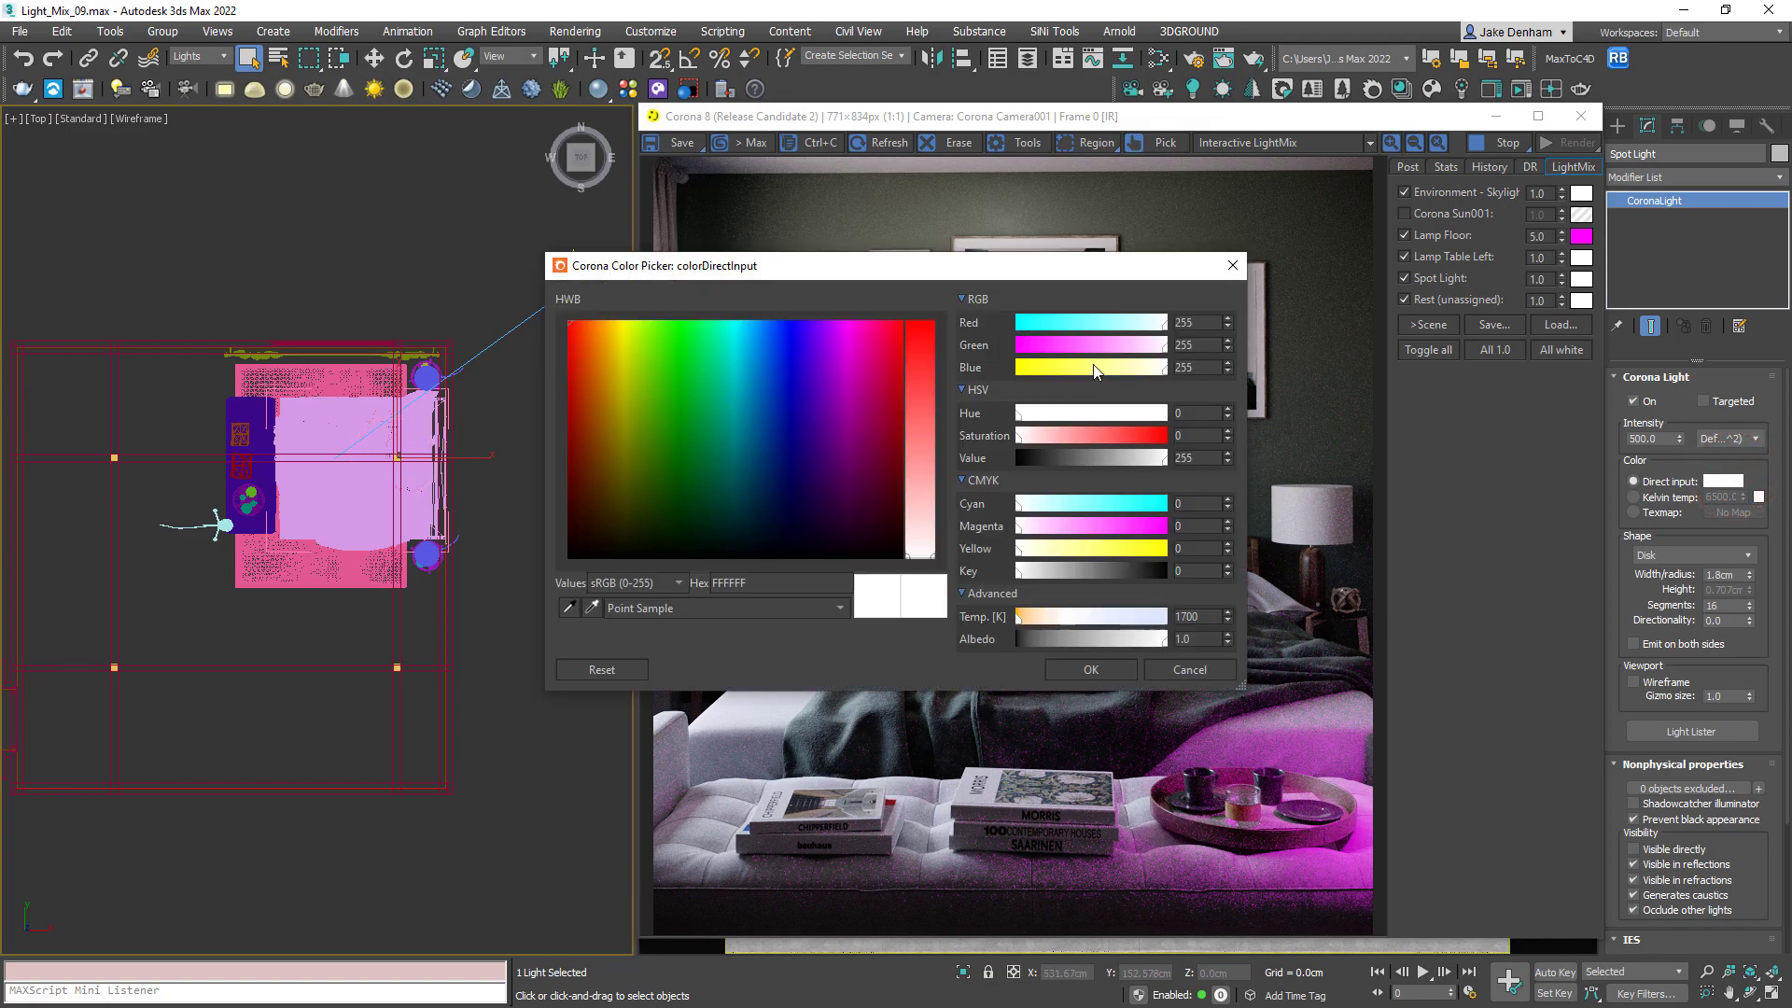
click(792, 319)
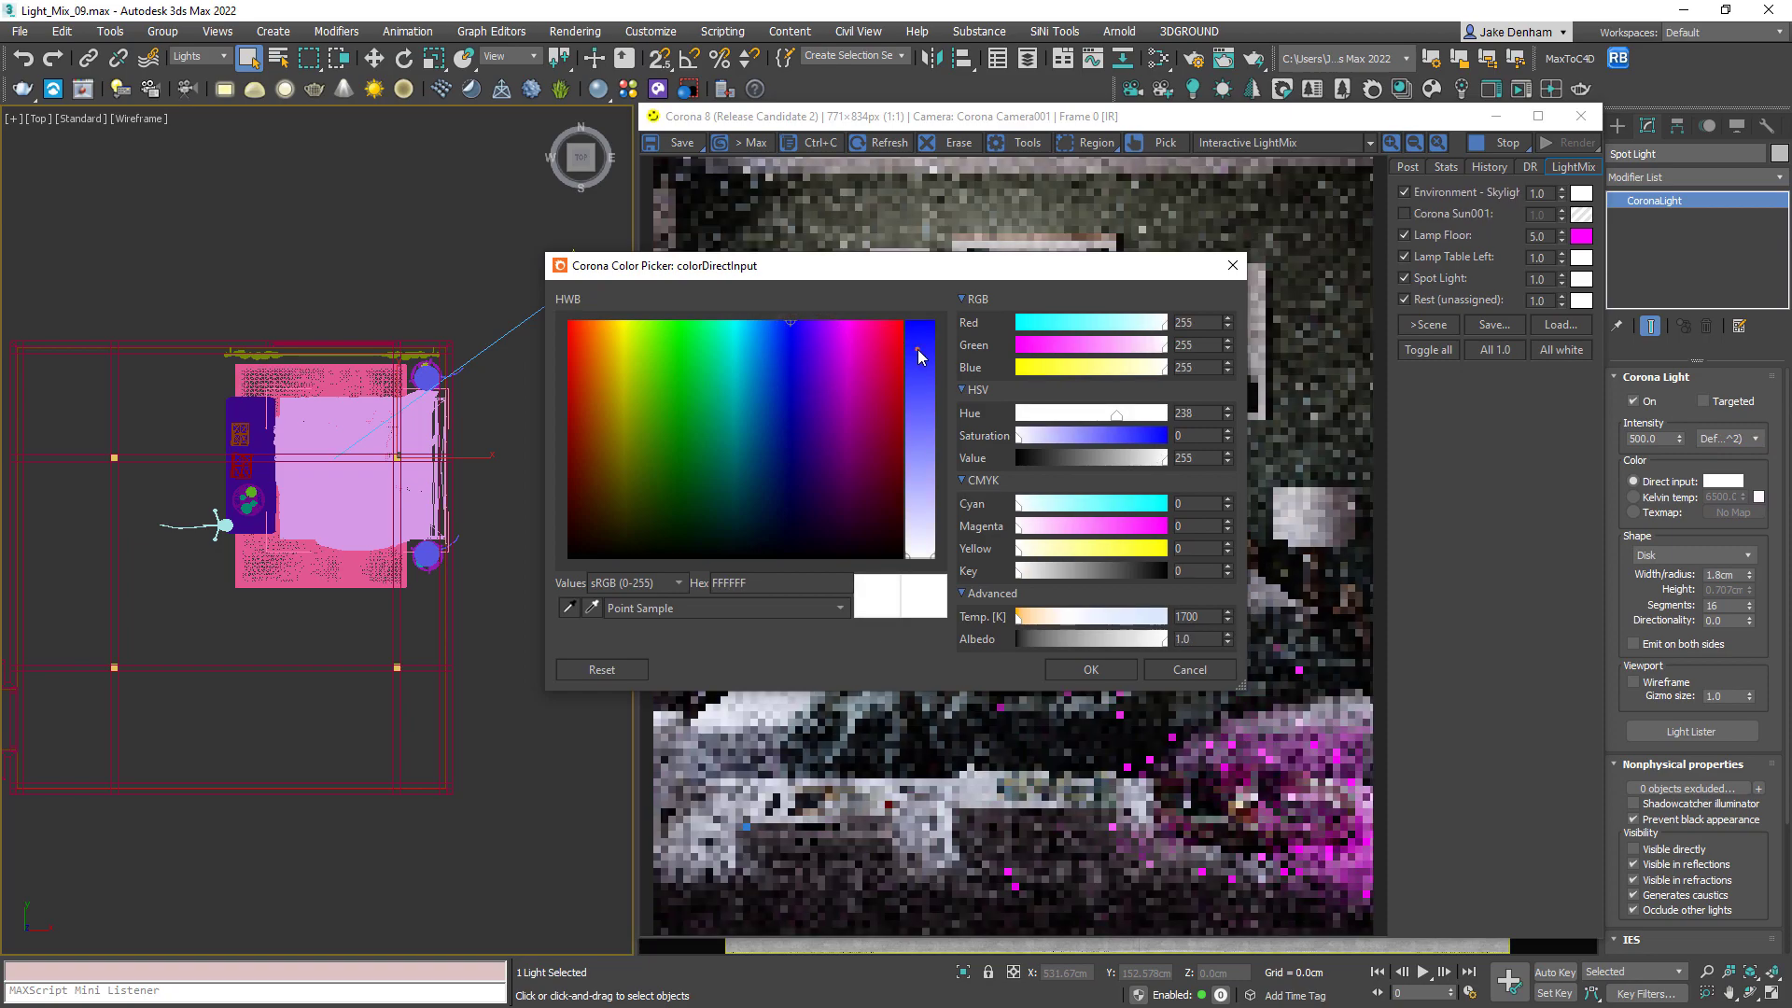
click(916, 349)
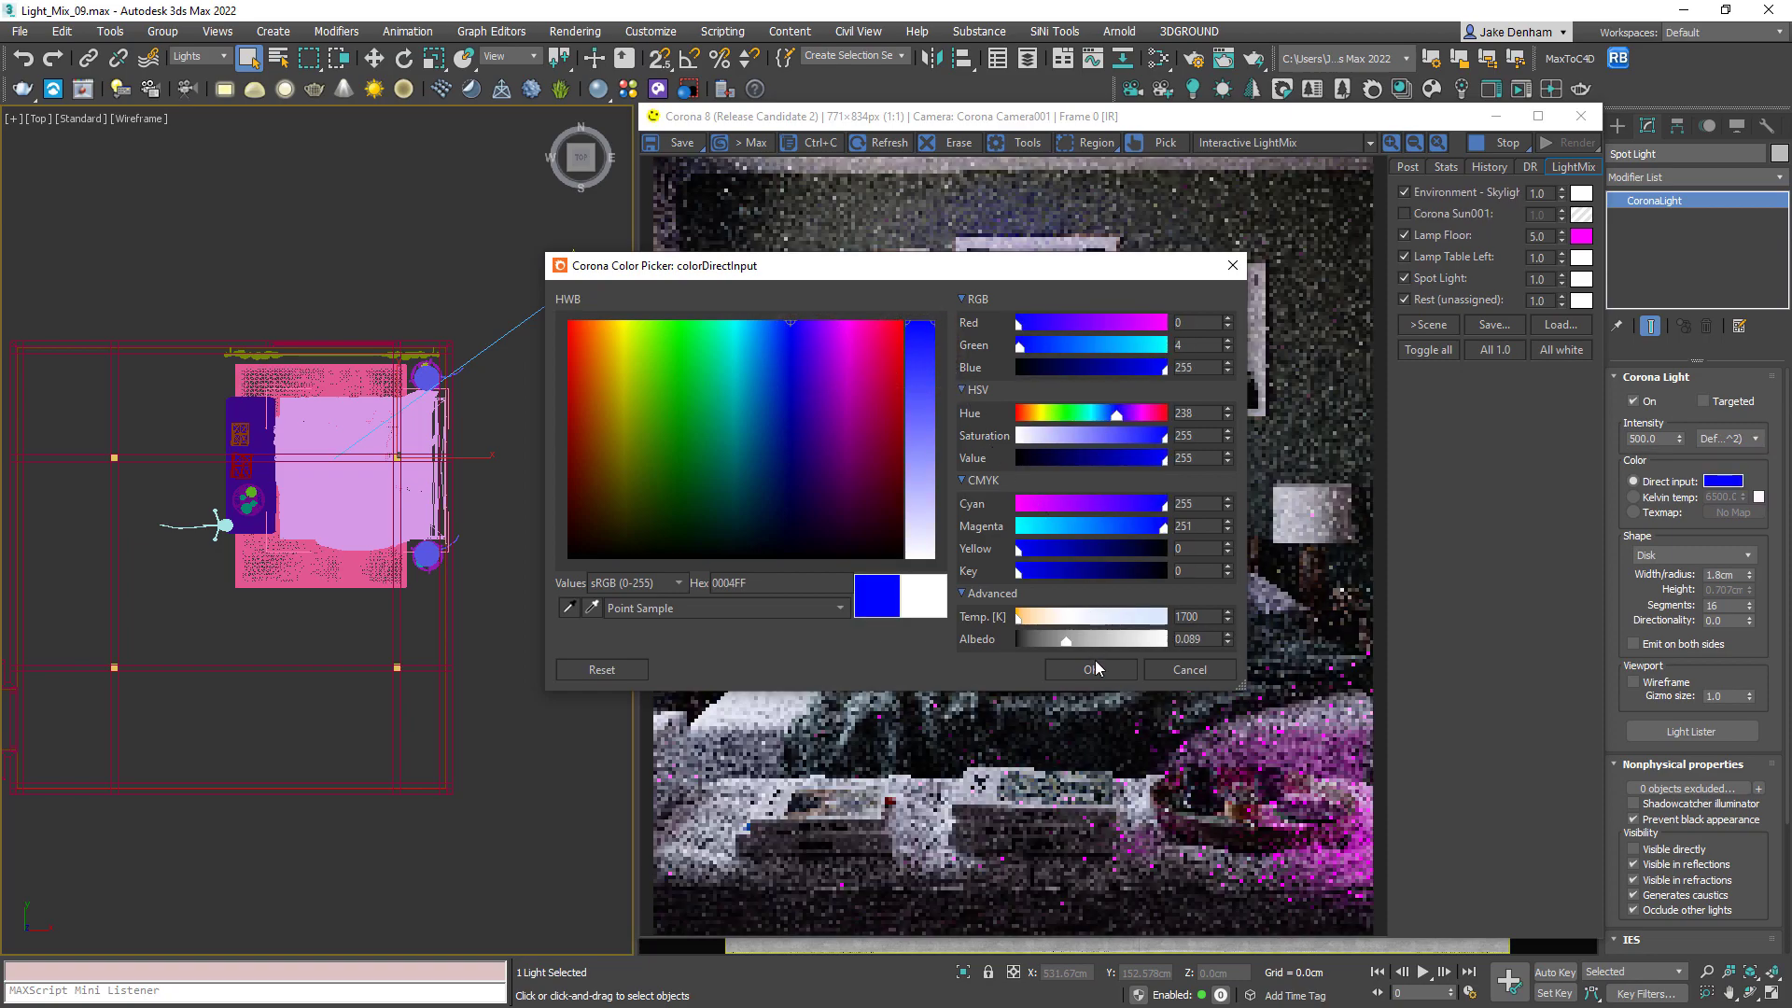
click(1097, 671)
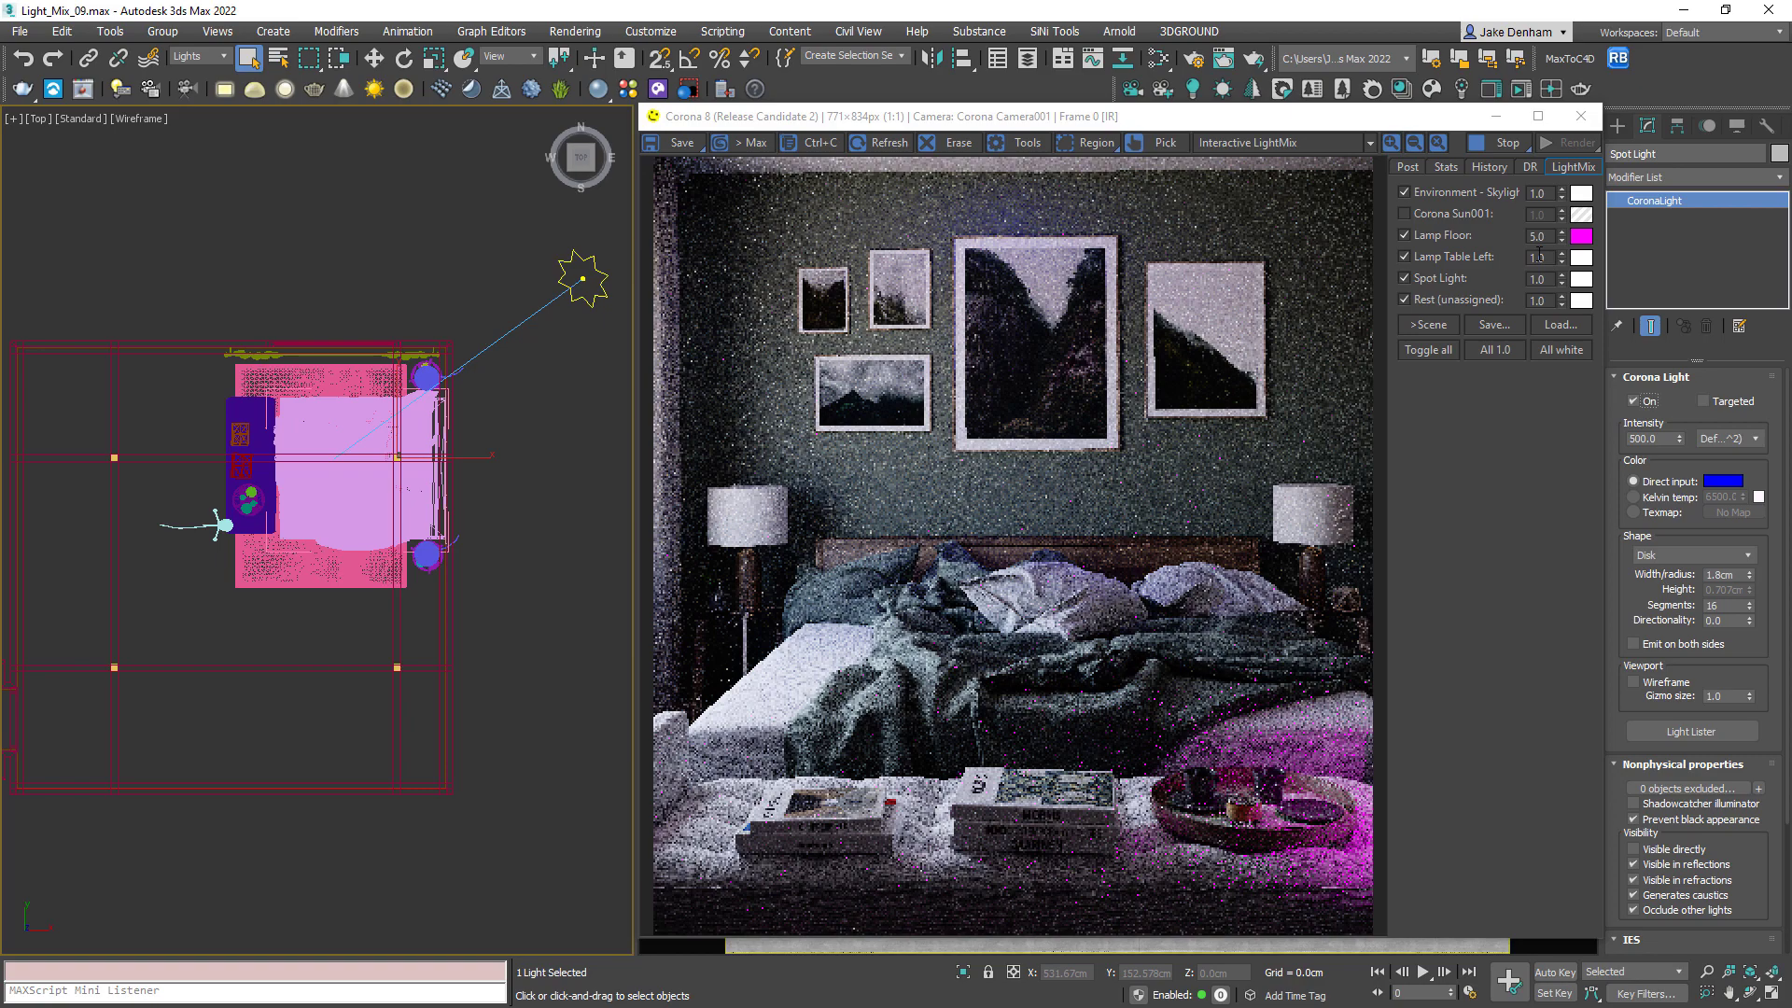
- Set the Spot Light layer's intensity to 5 in LightMix
drag(1545, 279, 1520, 279)
text(5)
key(Return)
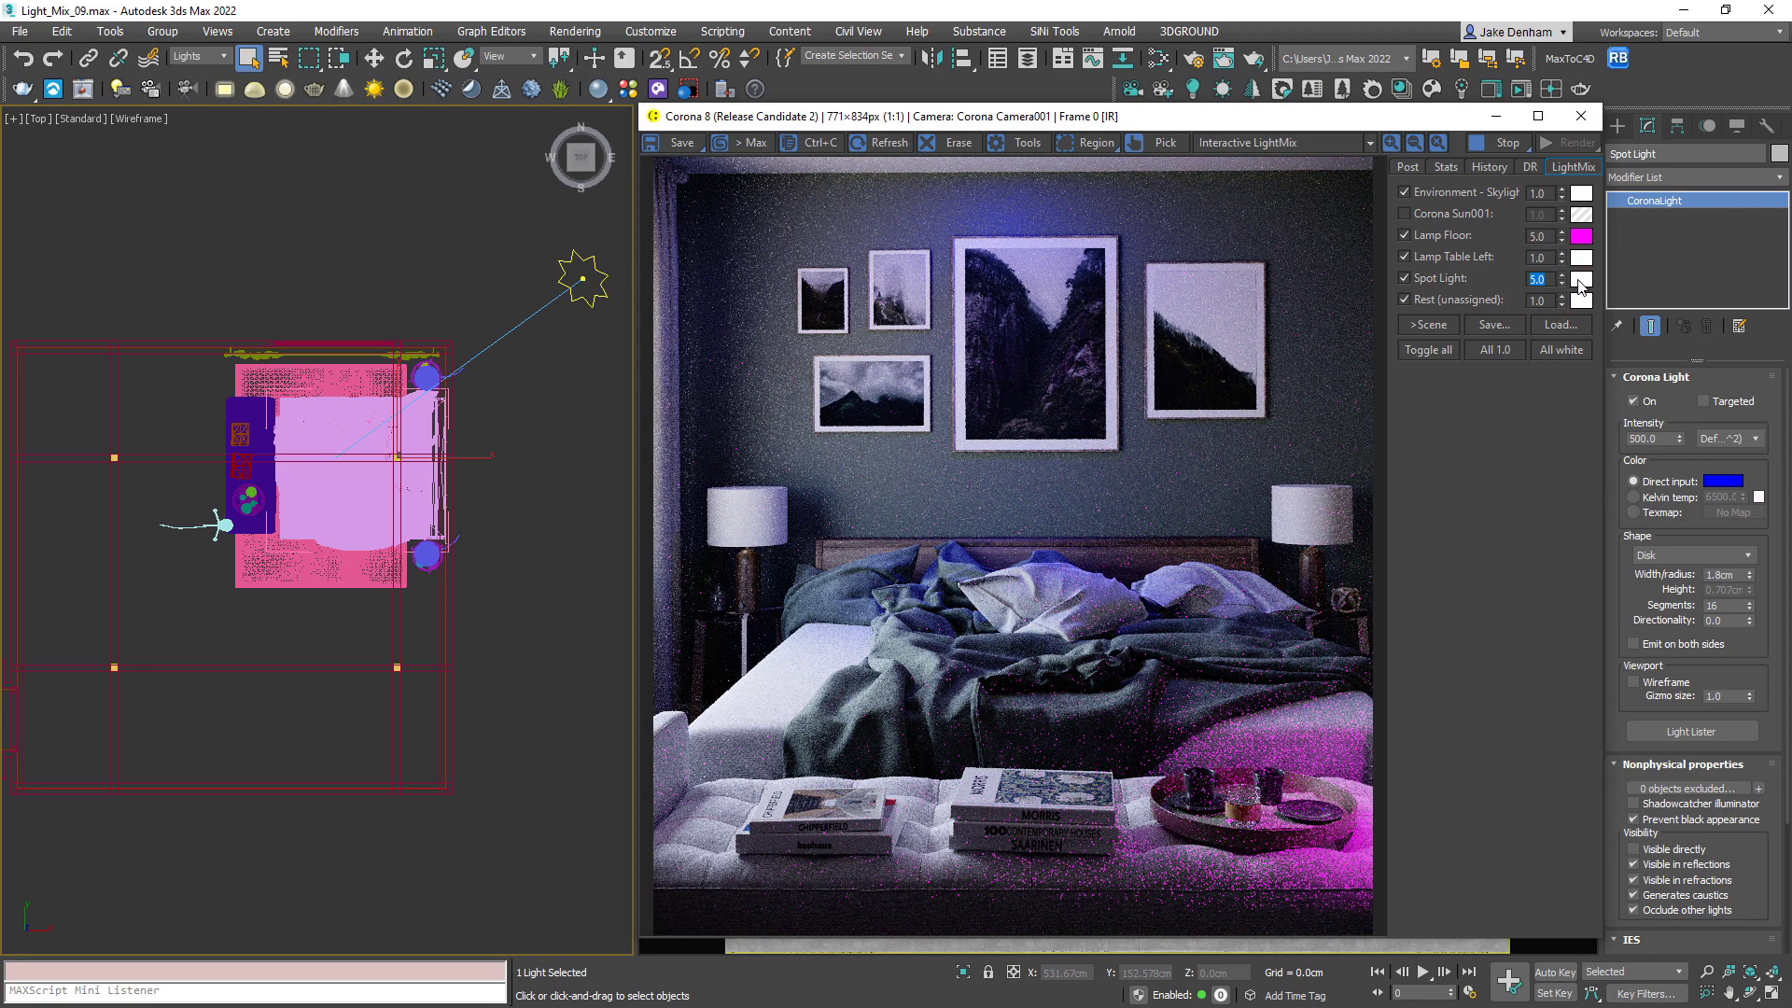
- Set the Spot Light layer's colour to red in LightMix
click(1582, 288)
click(483, 153)
drag(483, 153, 493, 48)
click(644, 417)
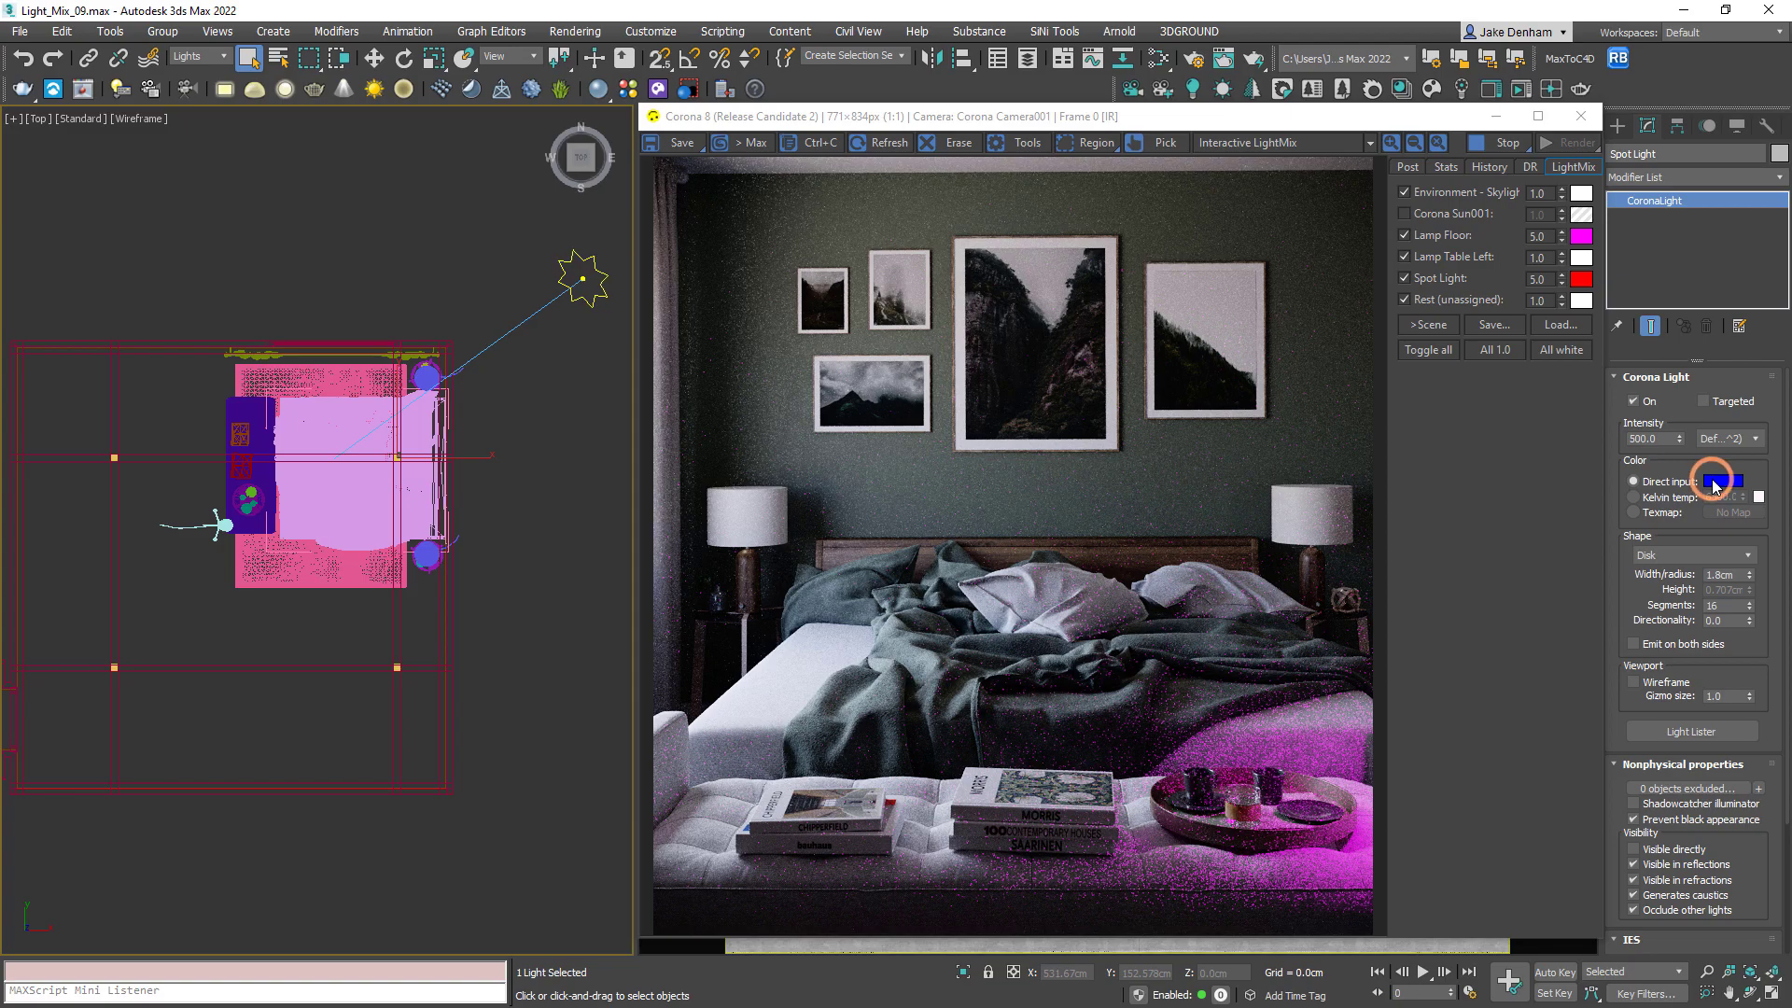
- Restore the selected spot light's own direct input colour to white (FFFFFF)
click(1712, 480)
drag(937, 434, 933, 571)
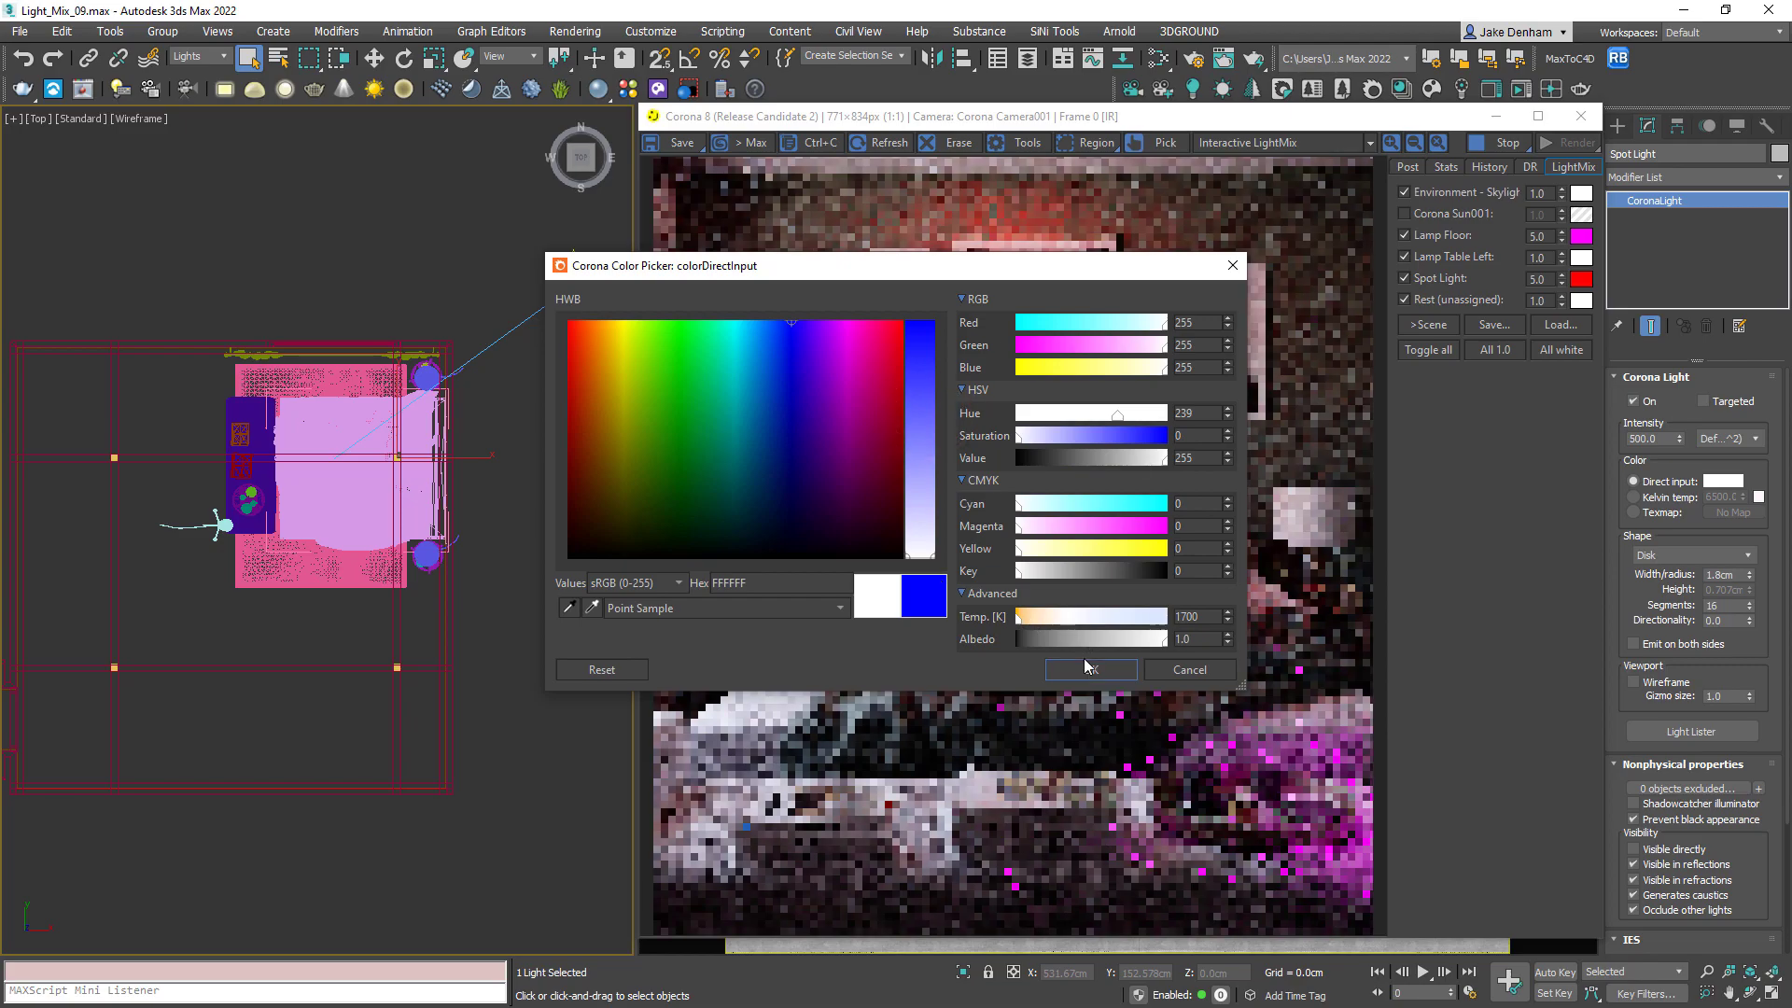
click(1085, 663)
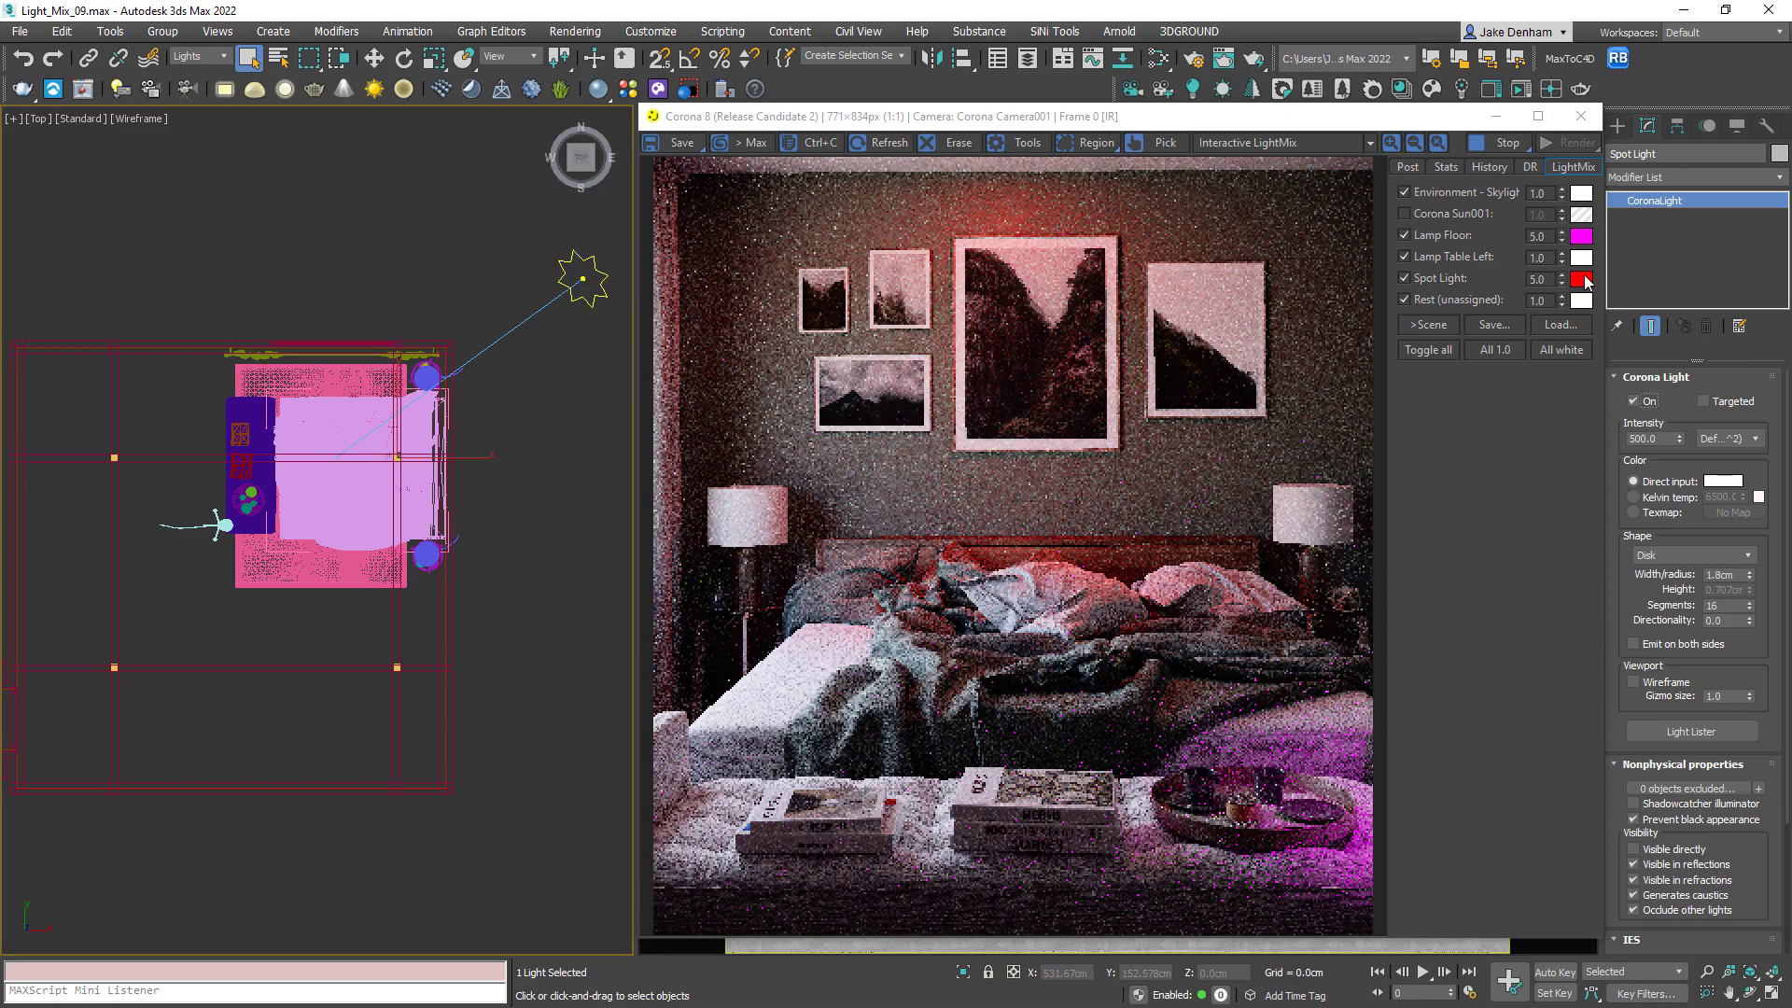
- Change the Spot Light layer's colour to blue (002FFF) in LightMix
click(1582, 279)
click(376, 79)
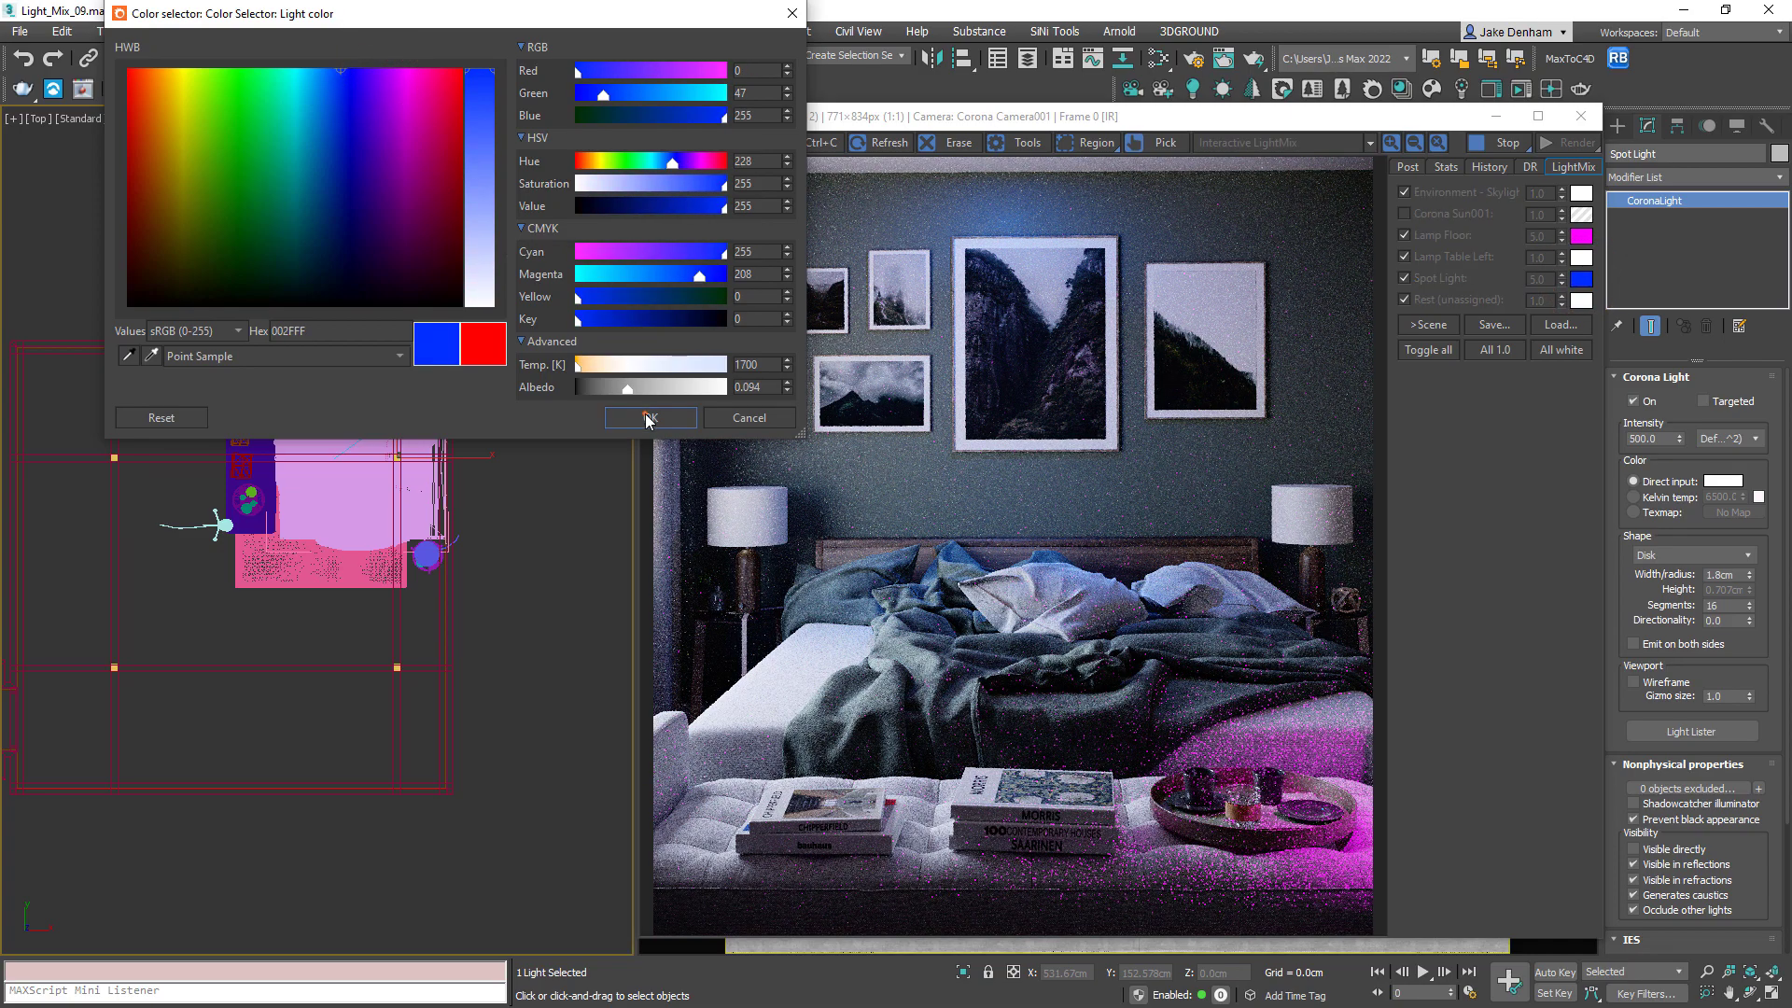
click(646, 419)
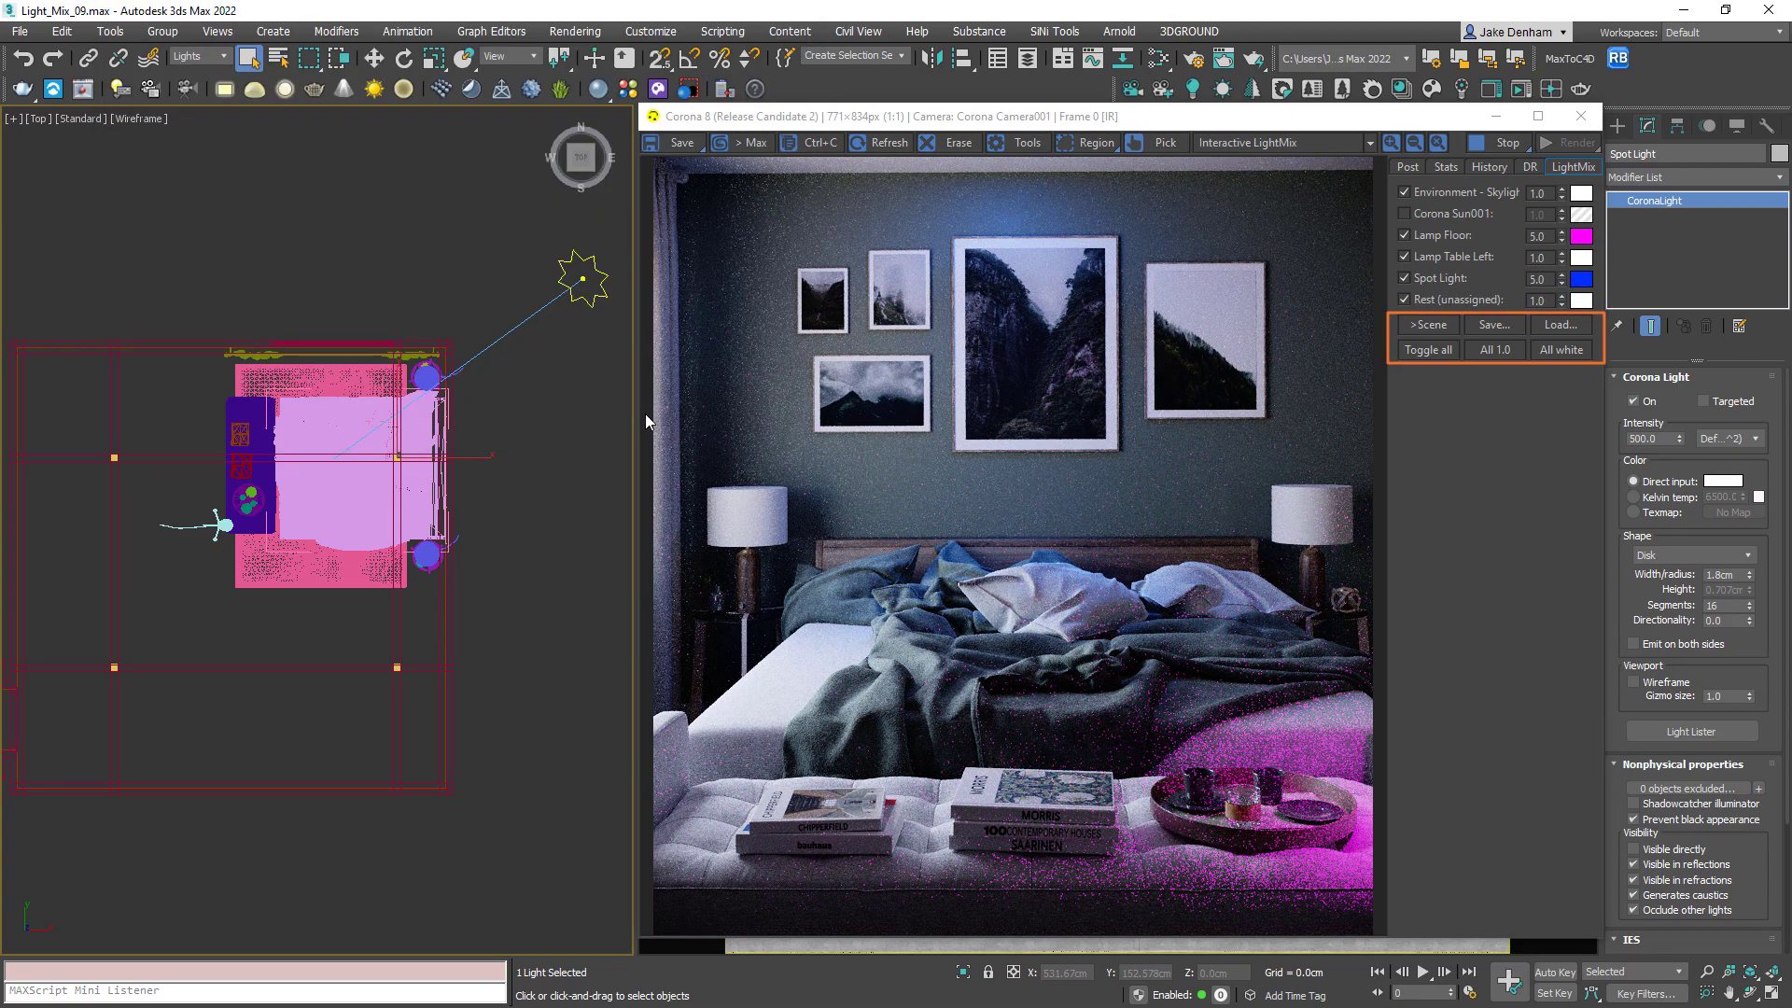
- Switch off all LightMix layers at once and re-enable only the Environment skylight and Corona Sun001 layers
click(1419, 354)
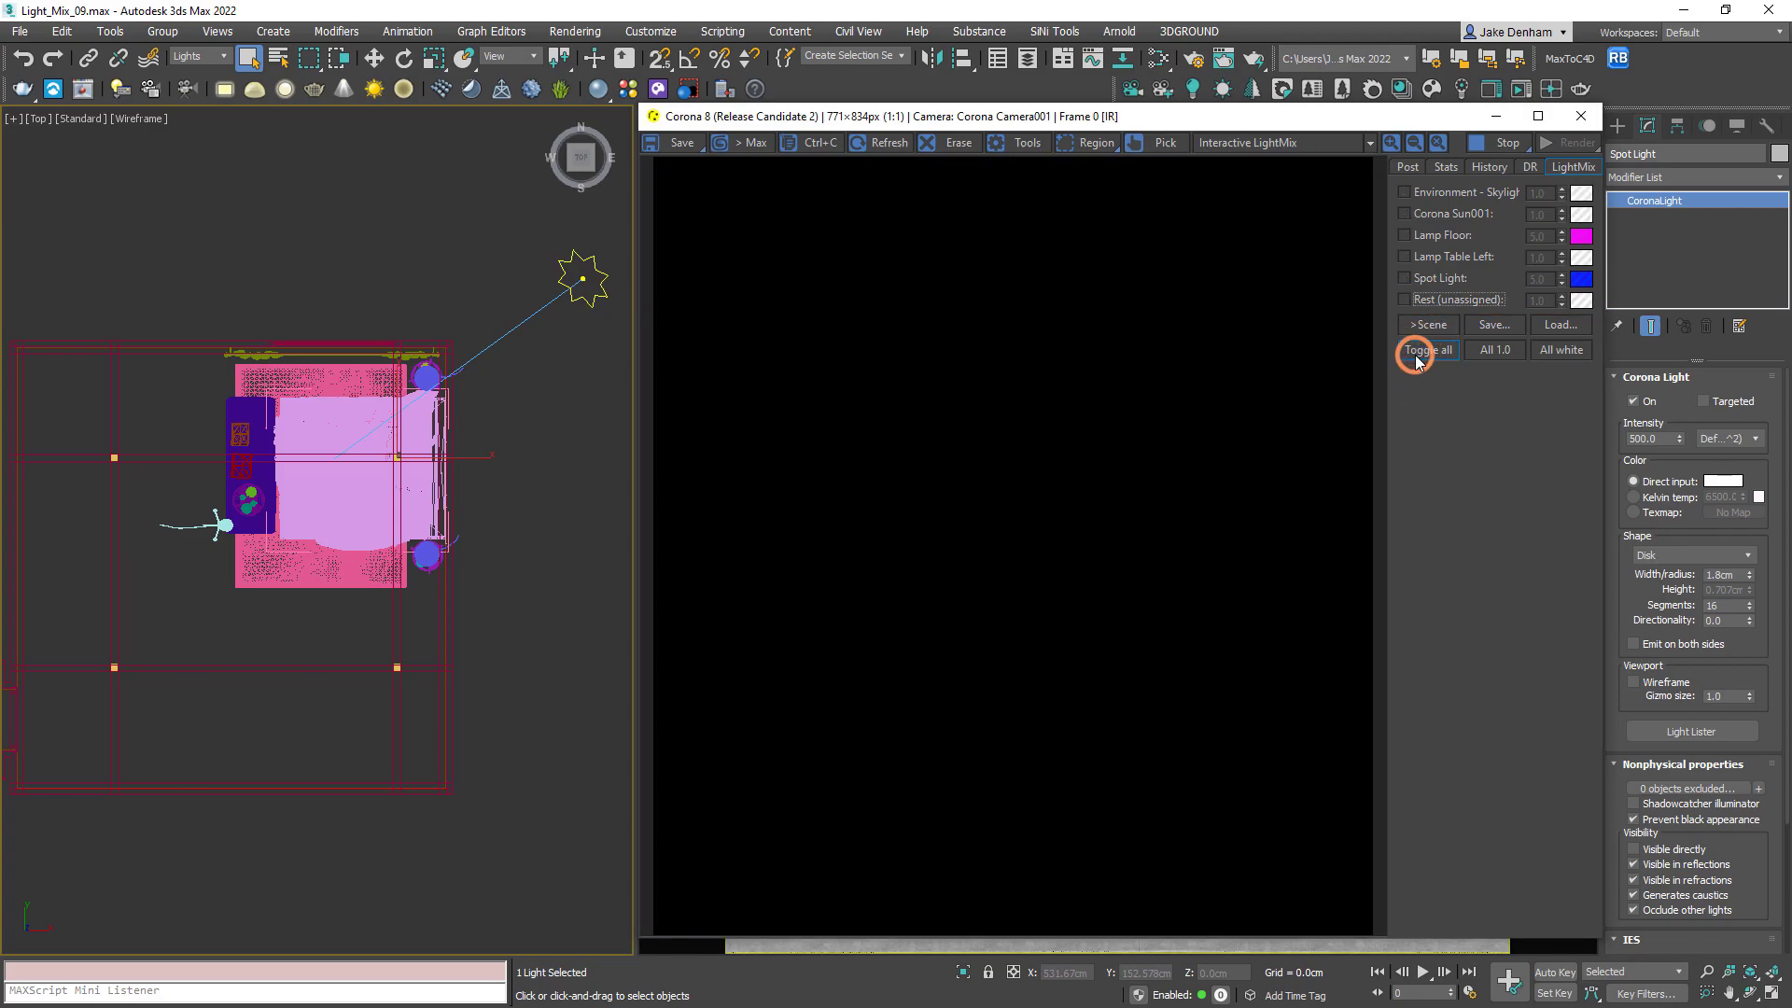
click(1420, 193)
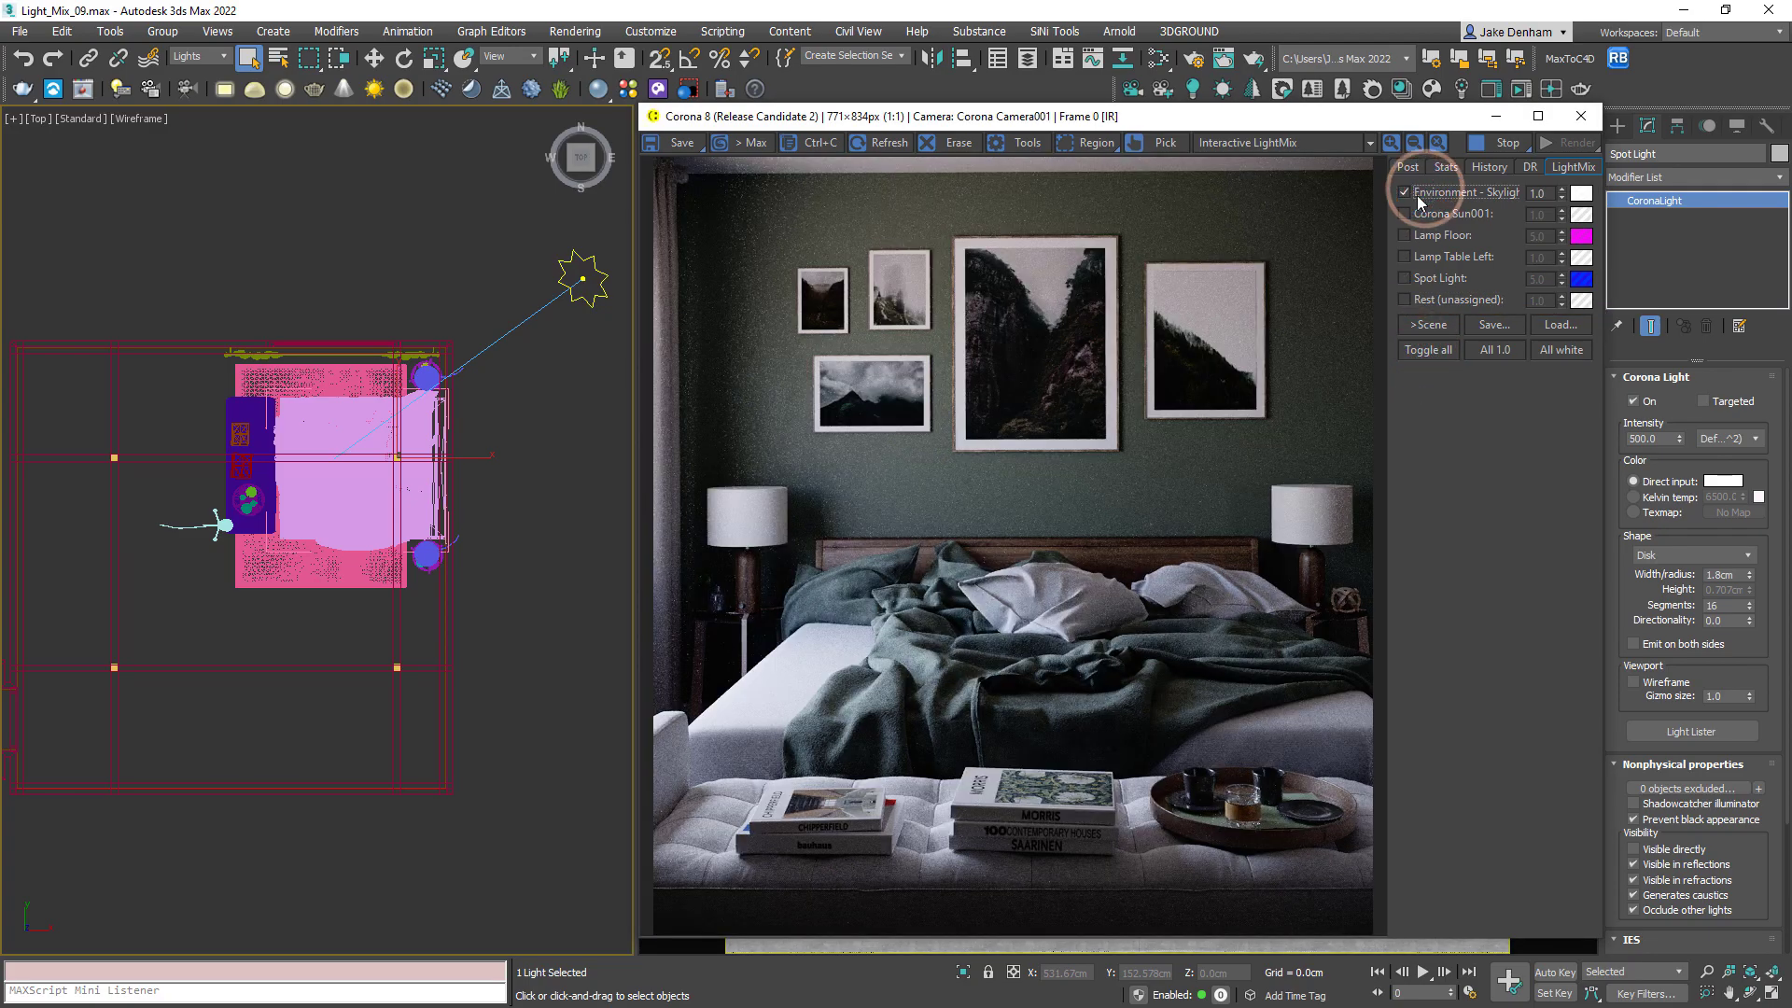
click(1441, 214)
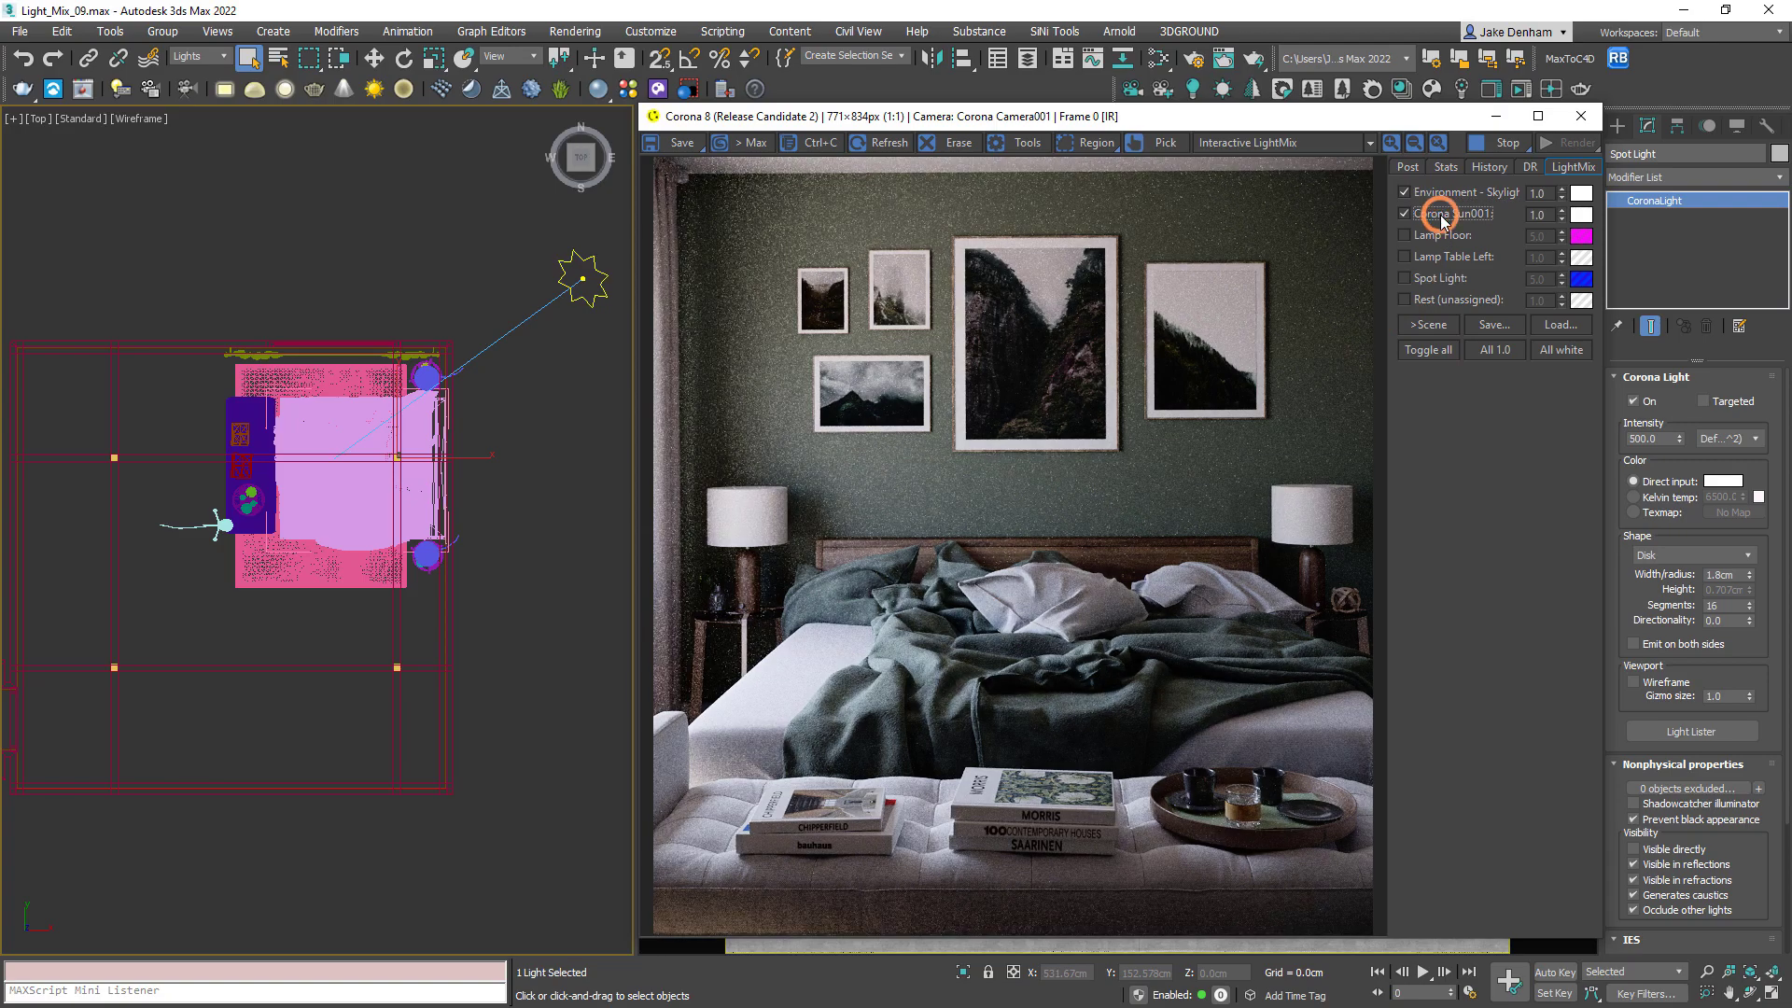
- Enable the Lamp Floor, Lamp Table Left and Spot Light layers in LightMix
click(1444, 236)
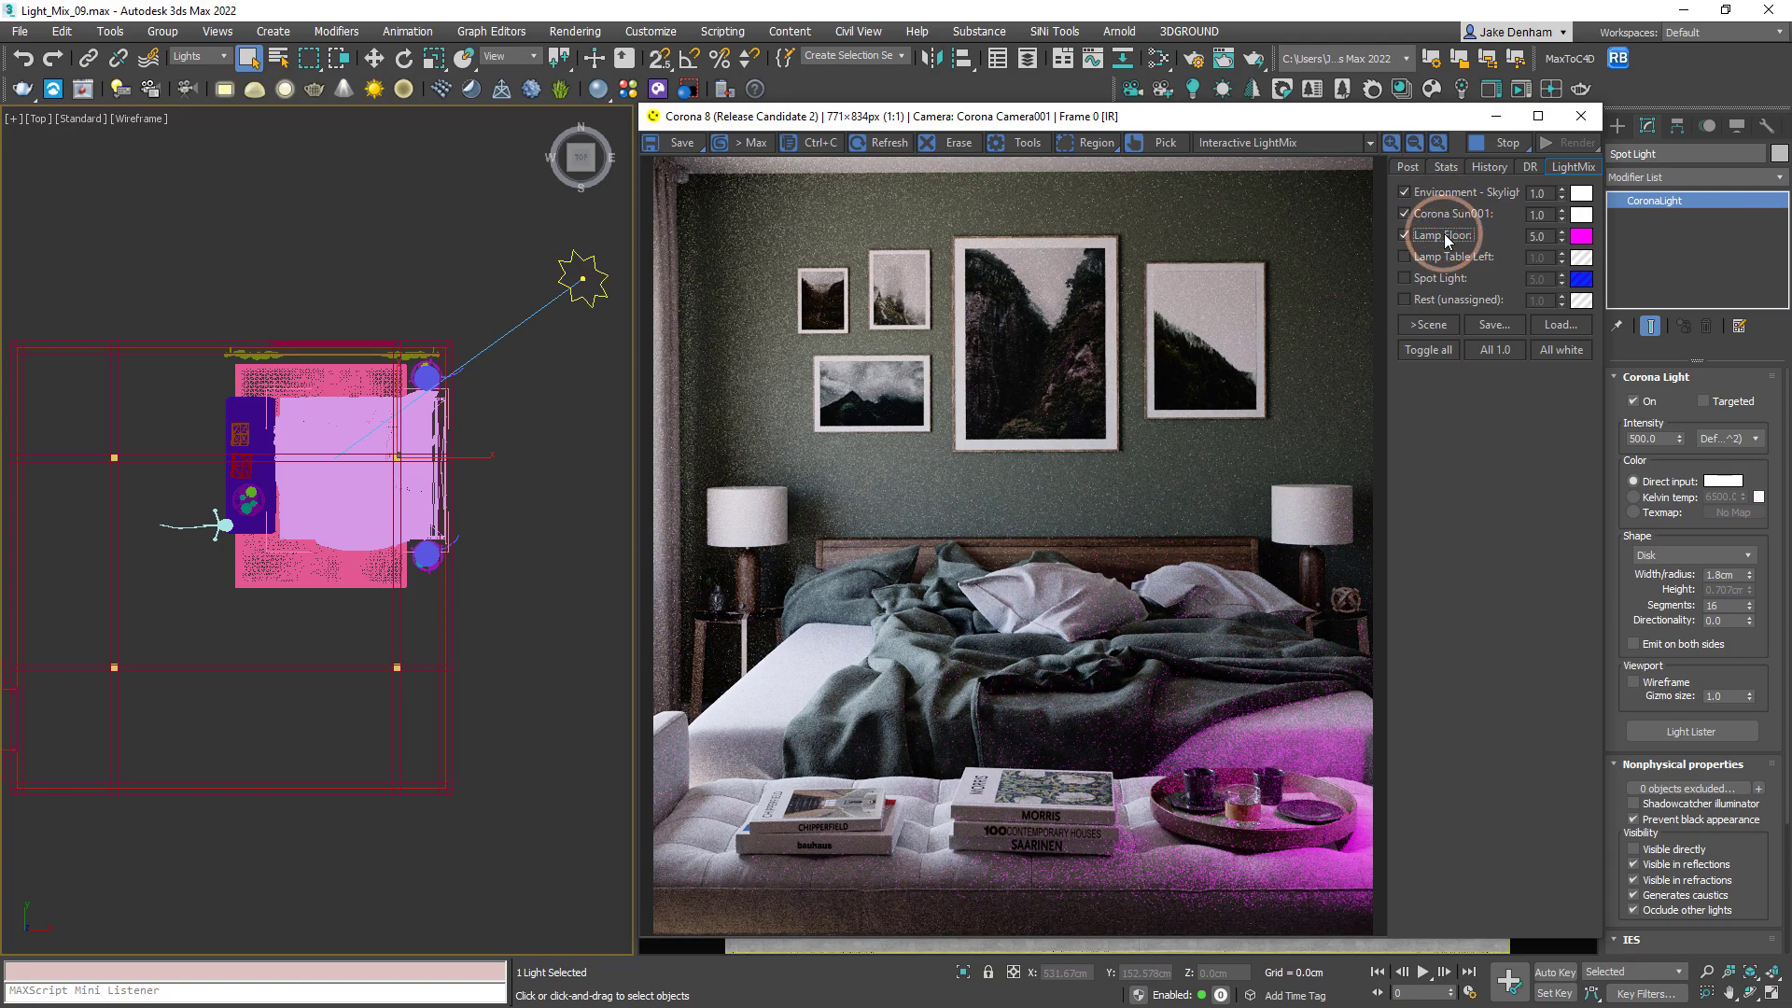
click(1447, 257)
click(1445, 278)
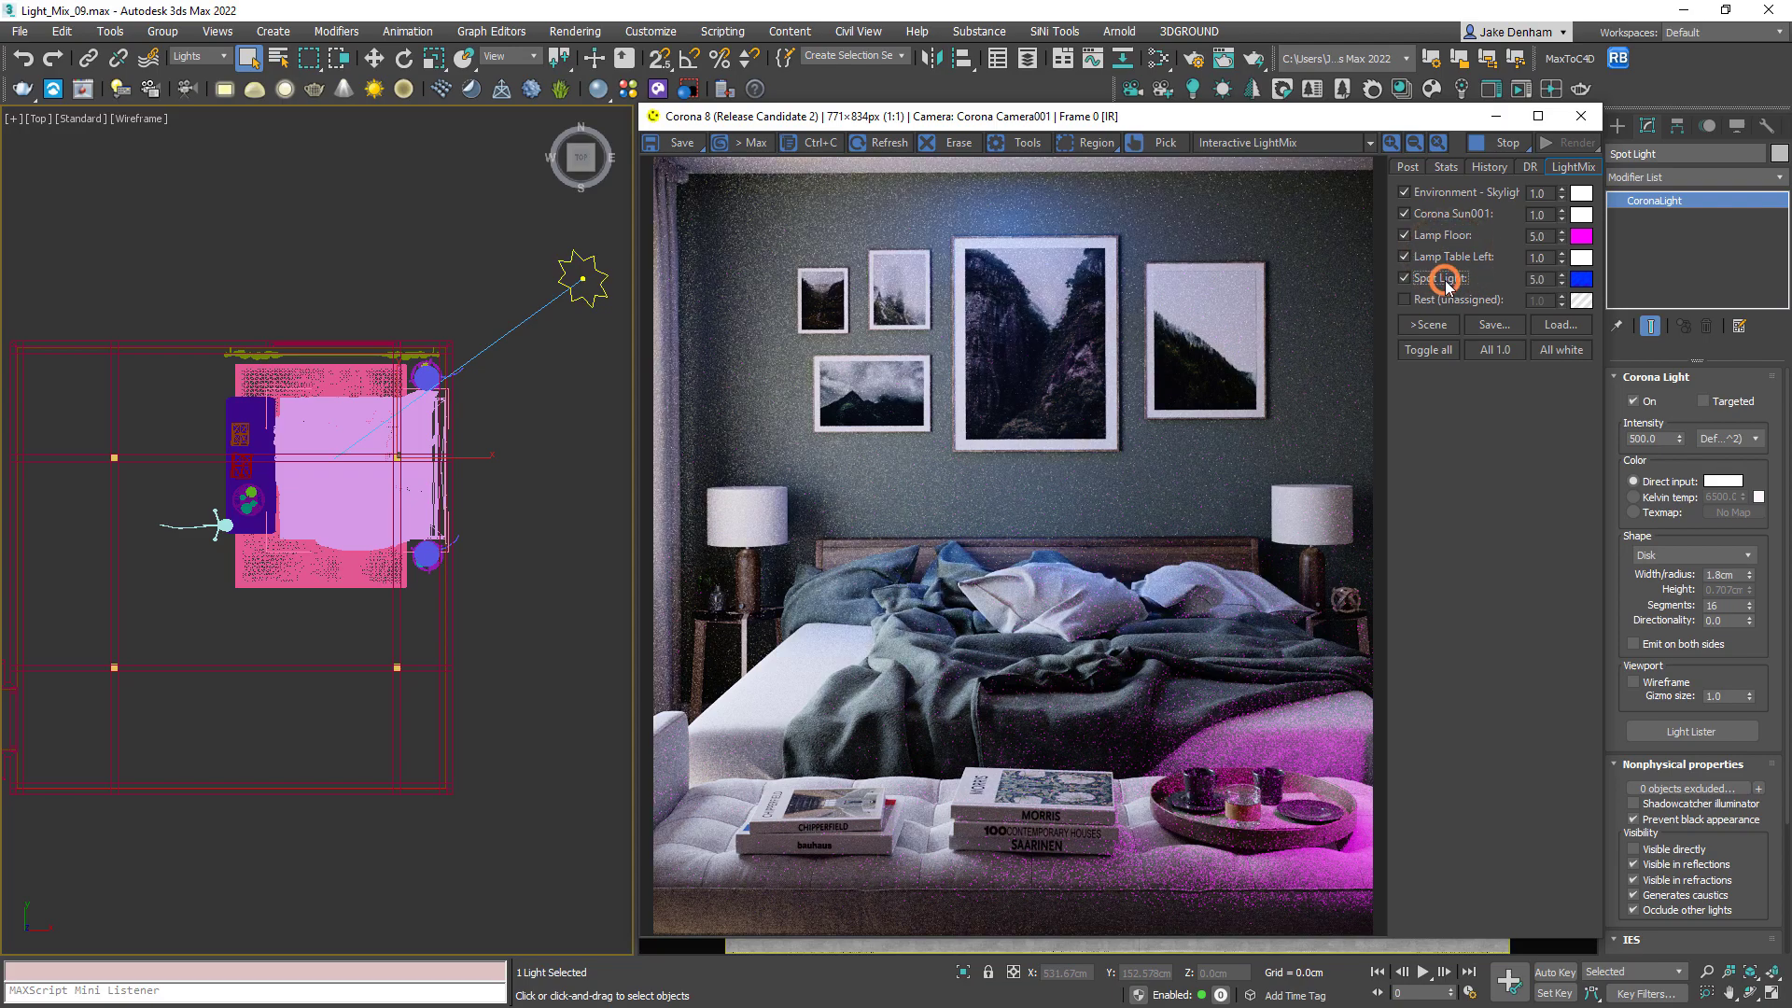
- Reset all LightMix layer intensities to 1.0 and all layer colours to white
click(1488, 352)
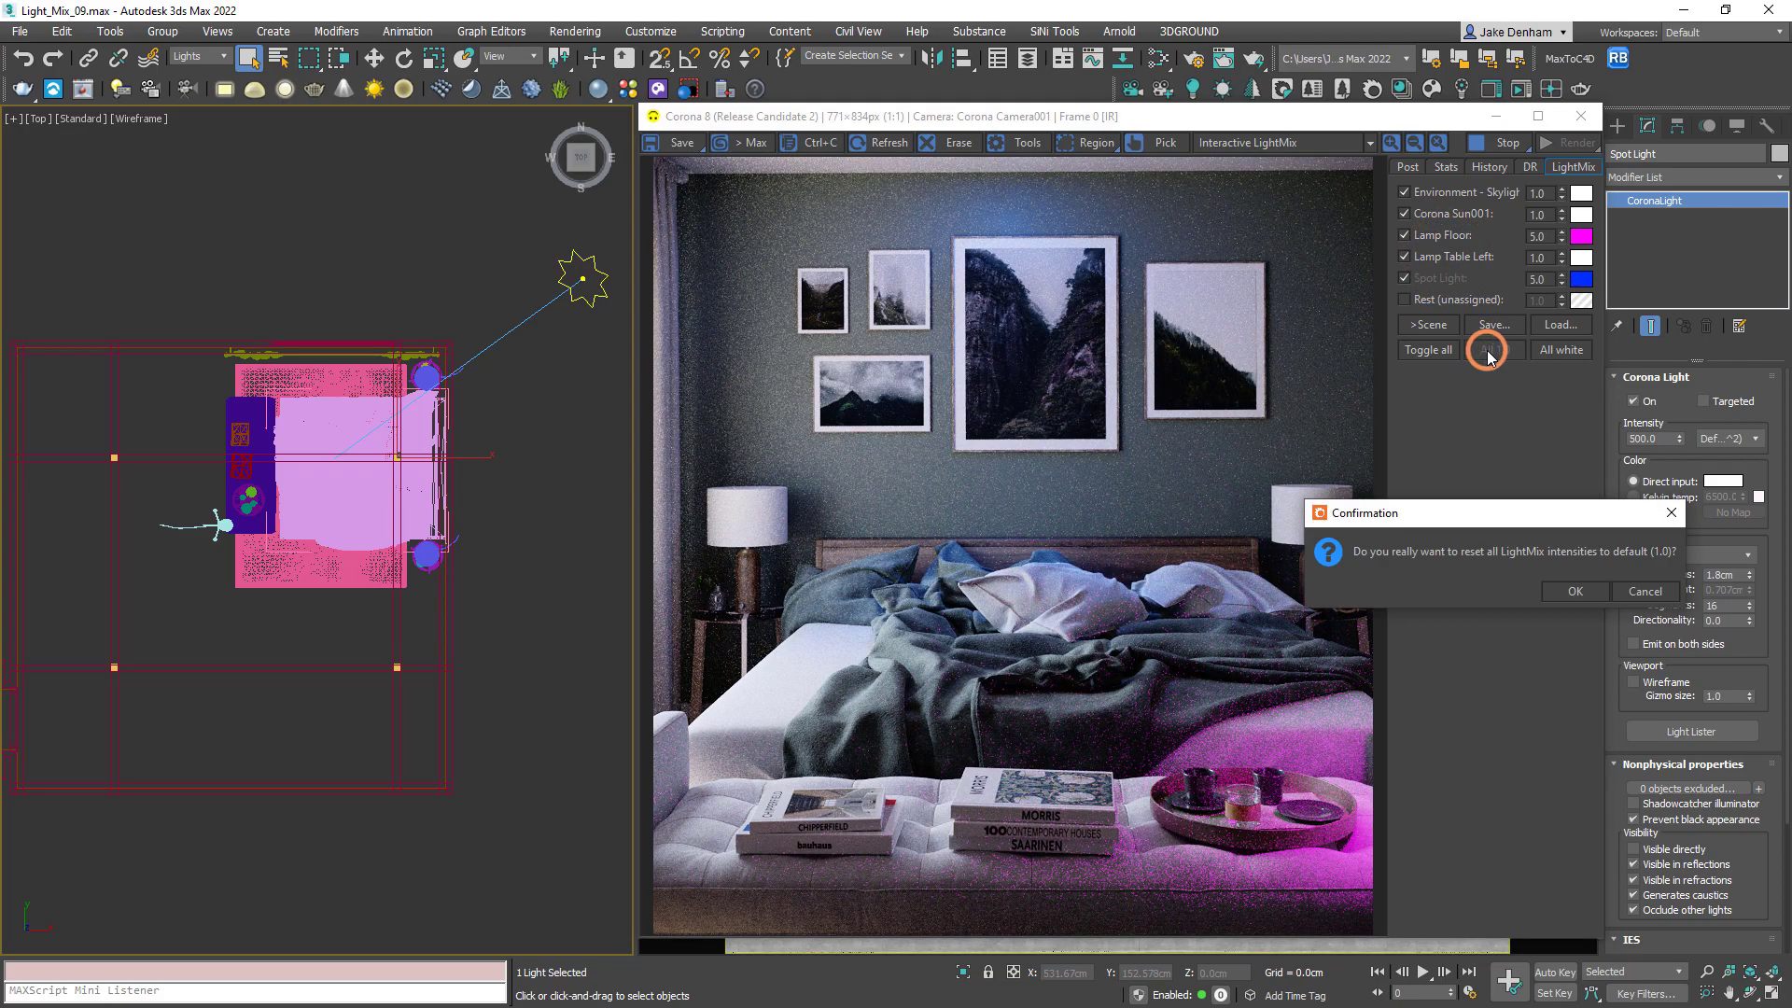
click(1557, 591)
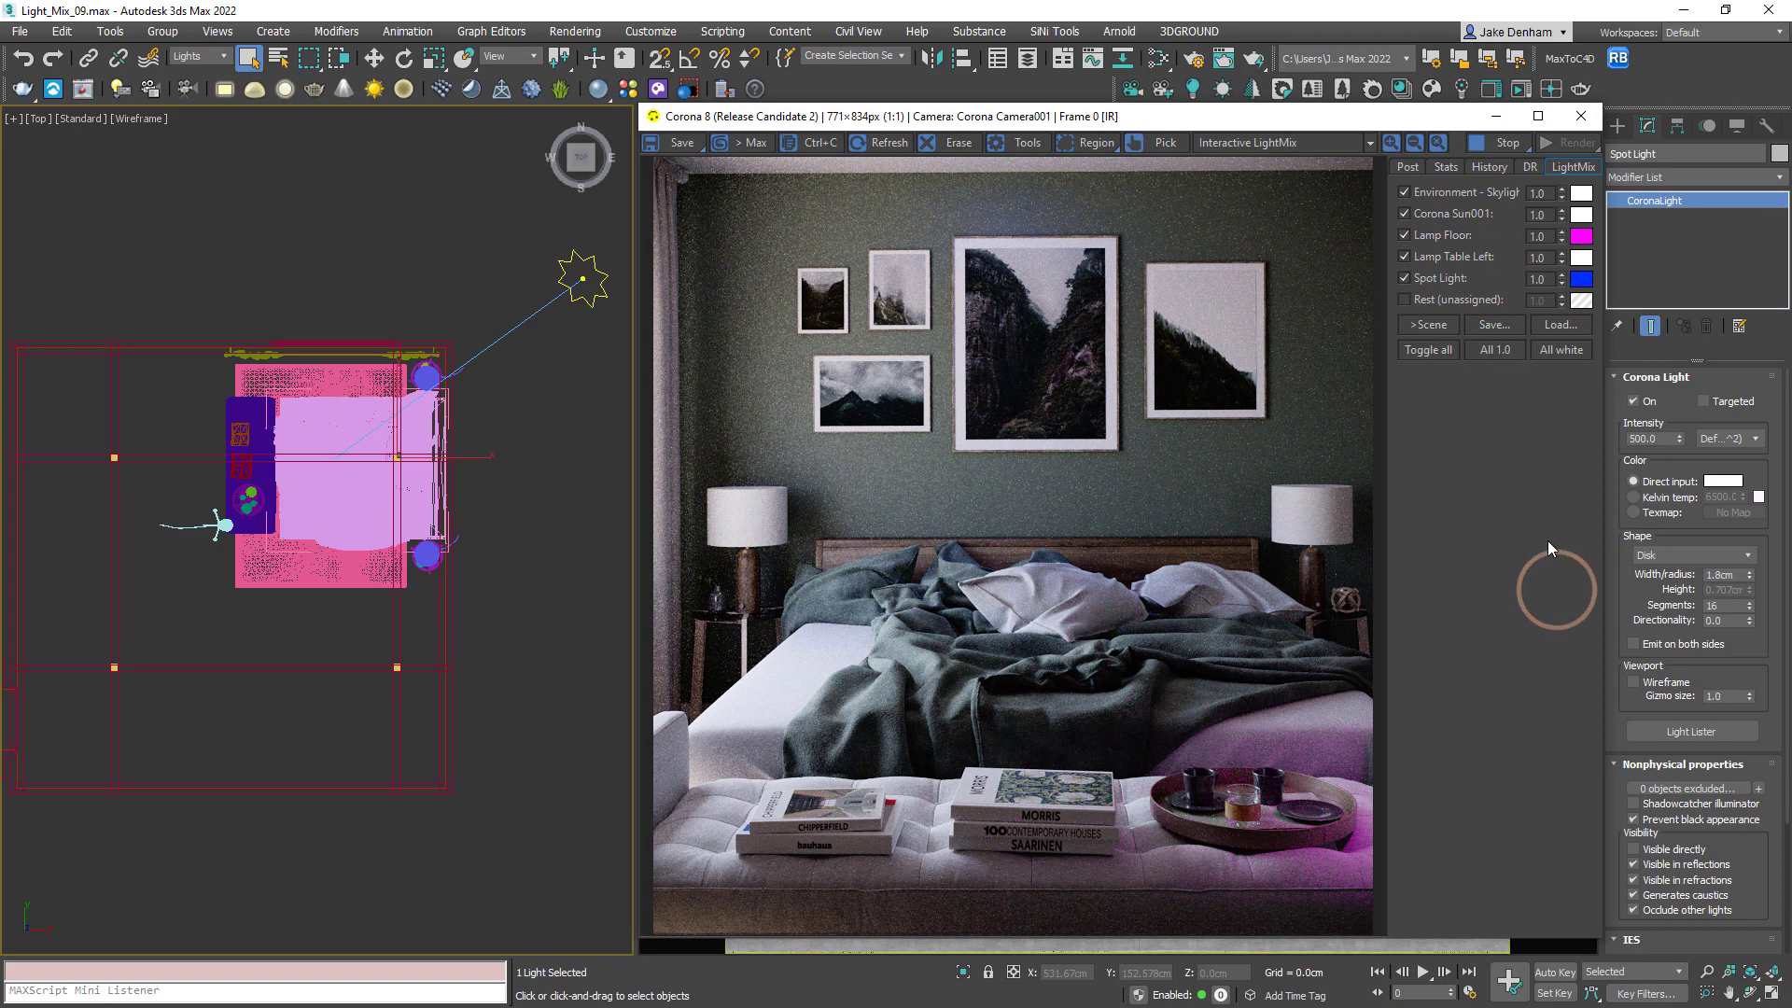
click(1557, 355)
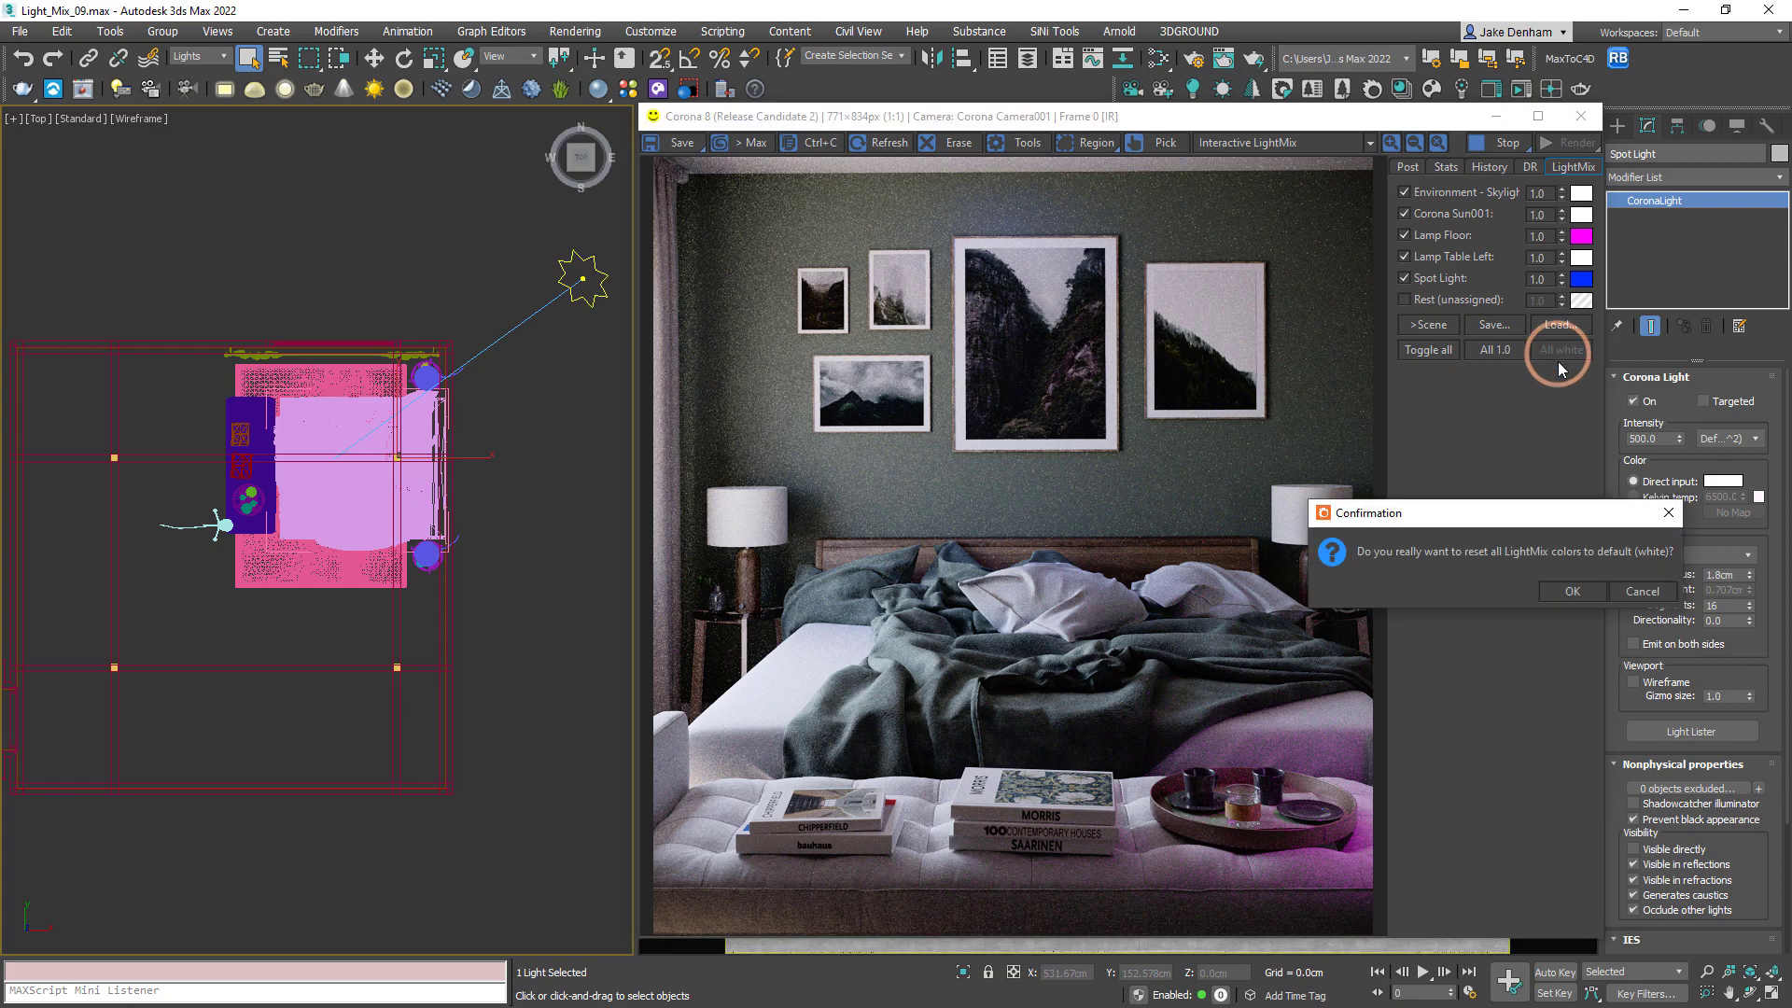
click(1592, 592)
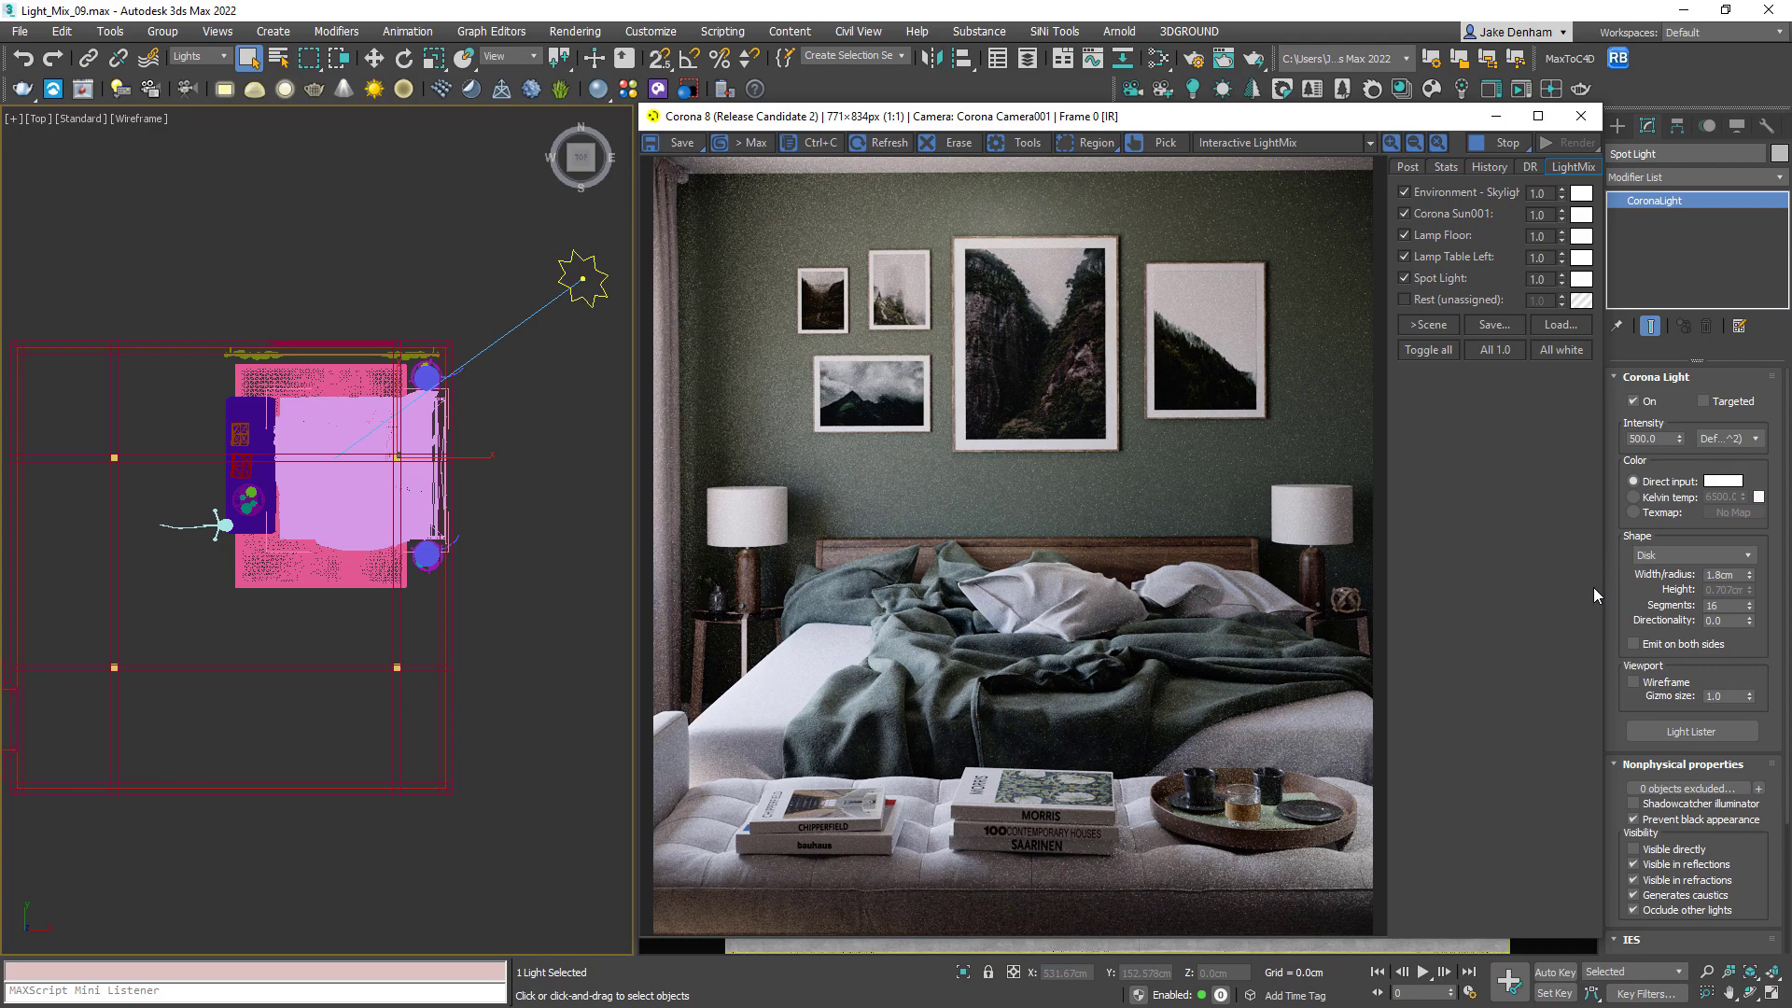
- Change the Spot Light layer's colour to a warm orange in LightMix and bake the LightMix settings into the scene lights
click(1581, 278)
click(631, 365)
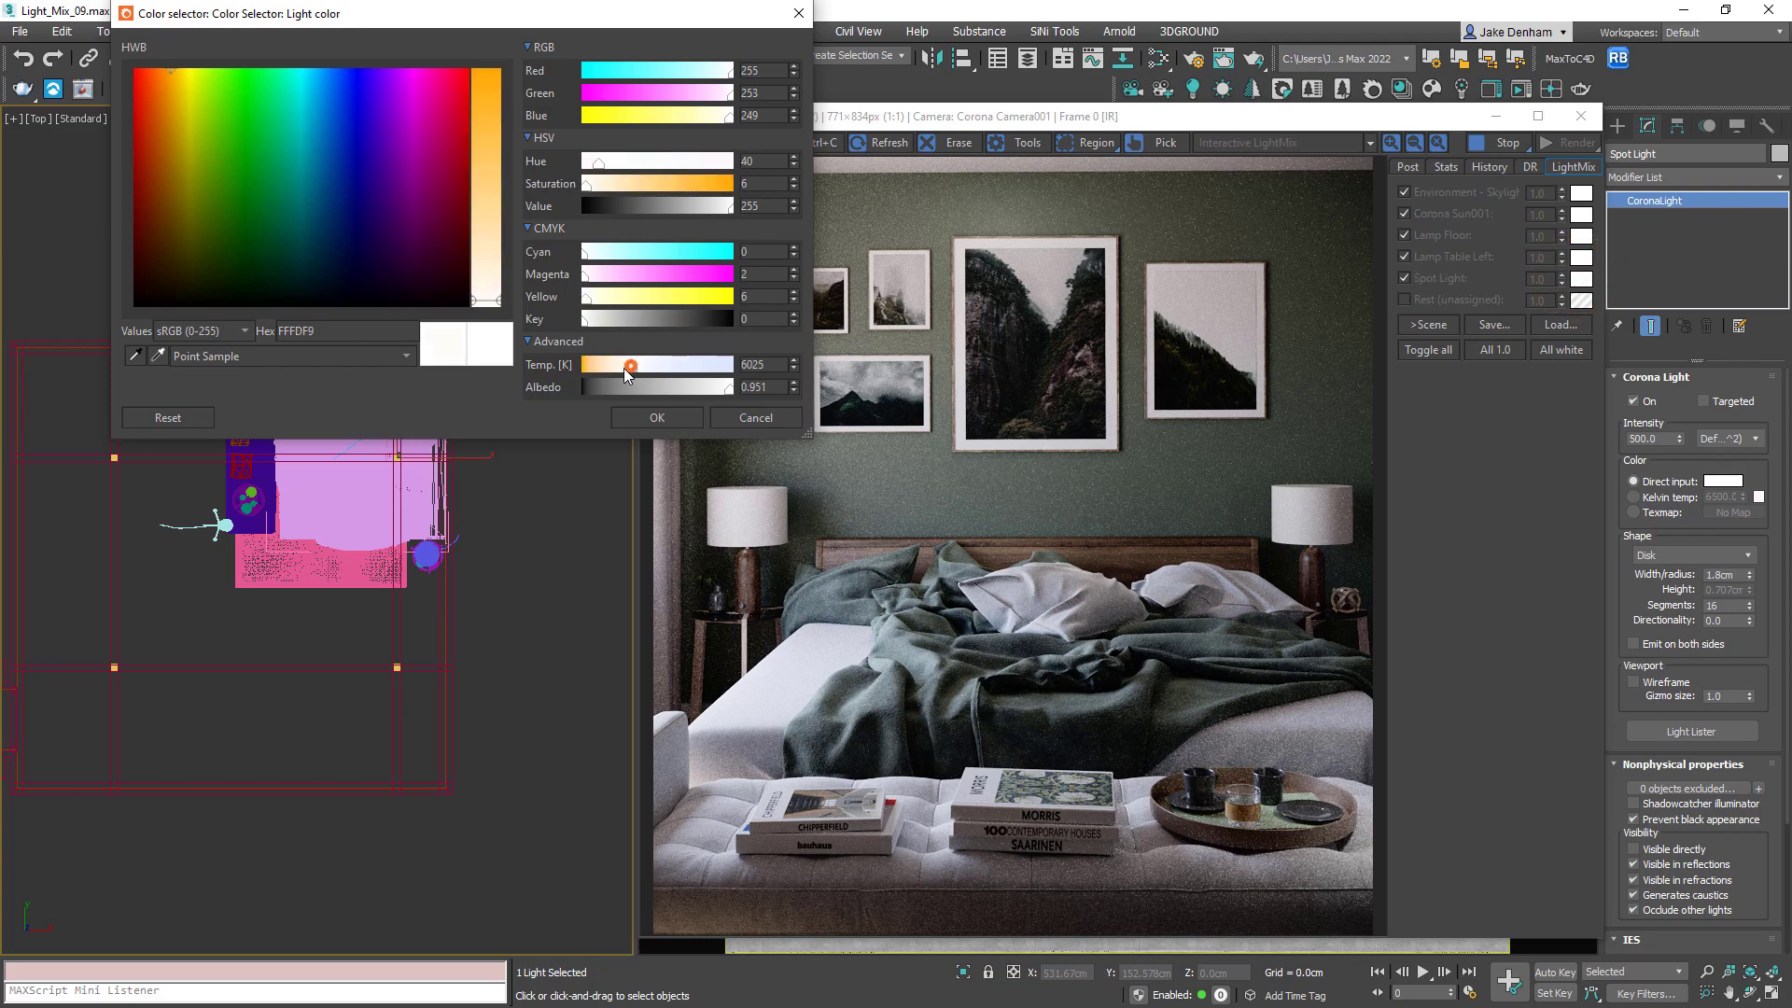
click(696, 421)
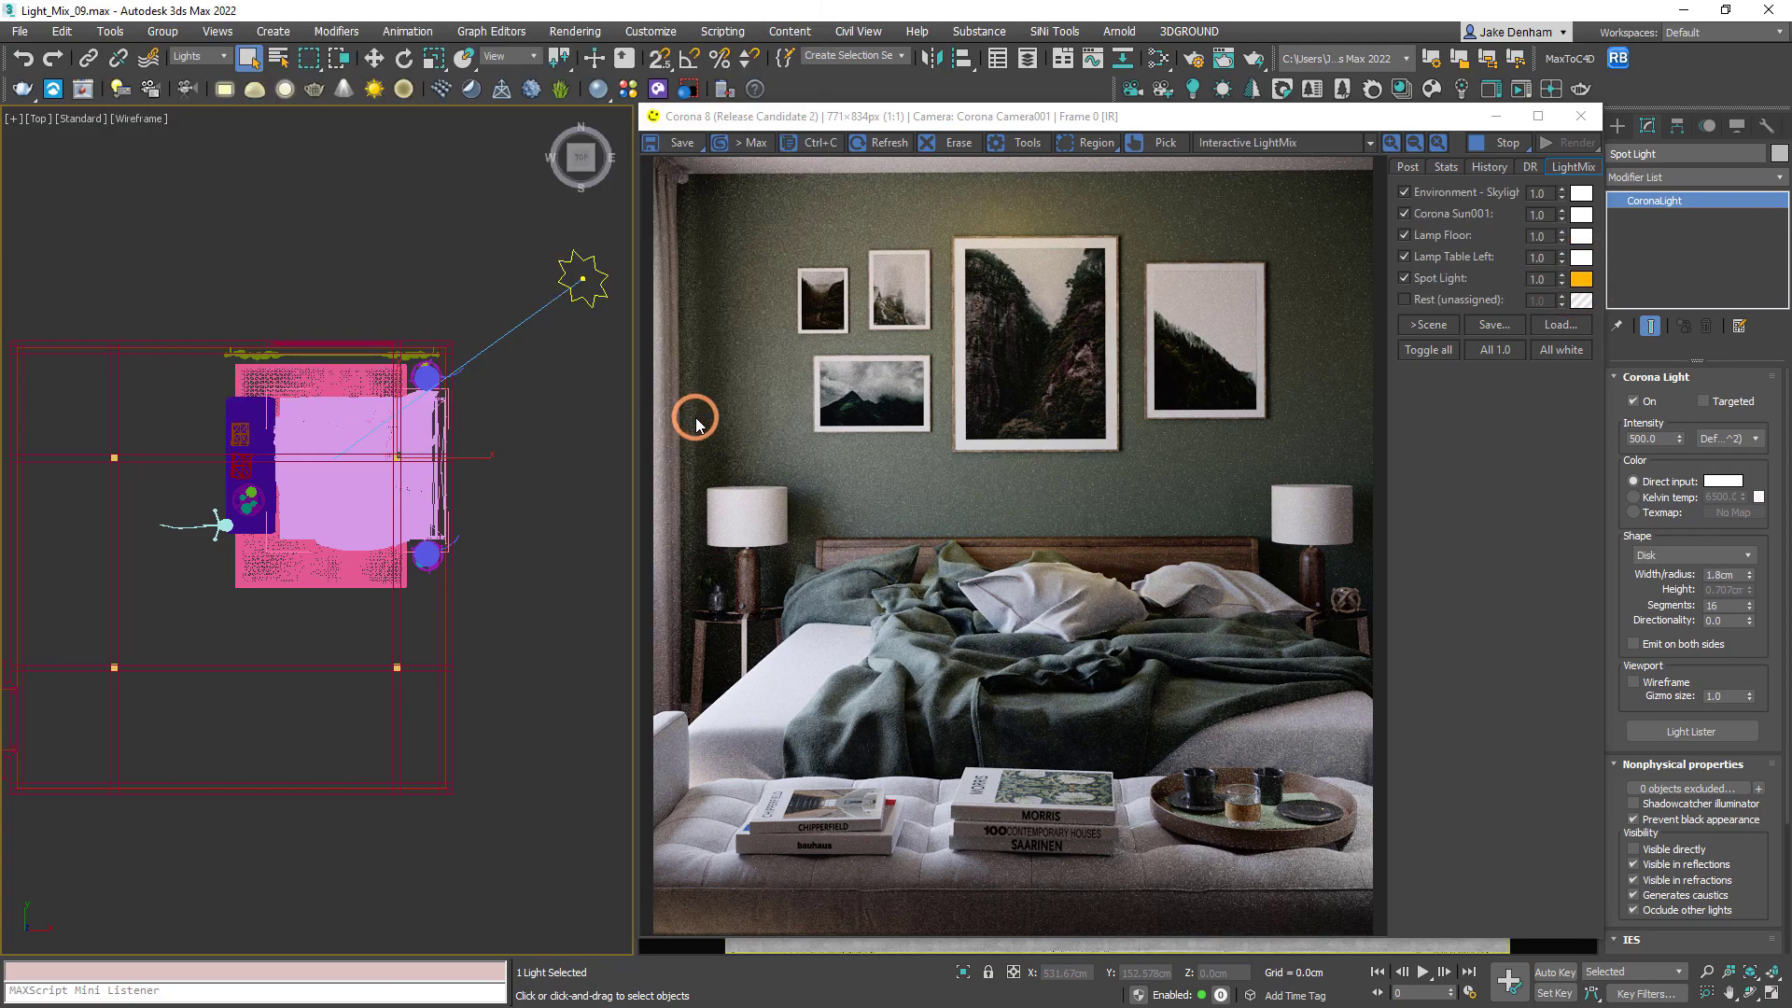
click(1424, 331)
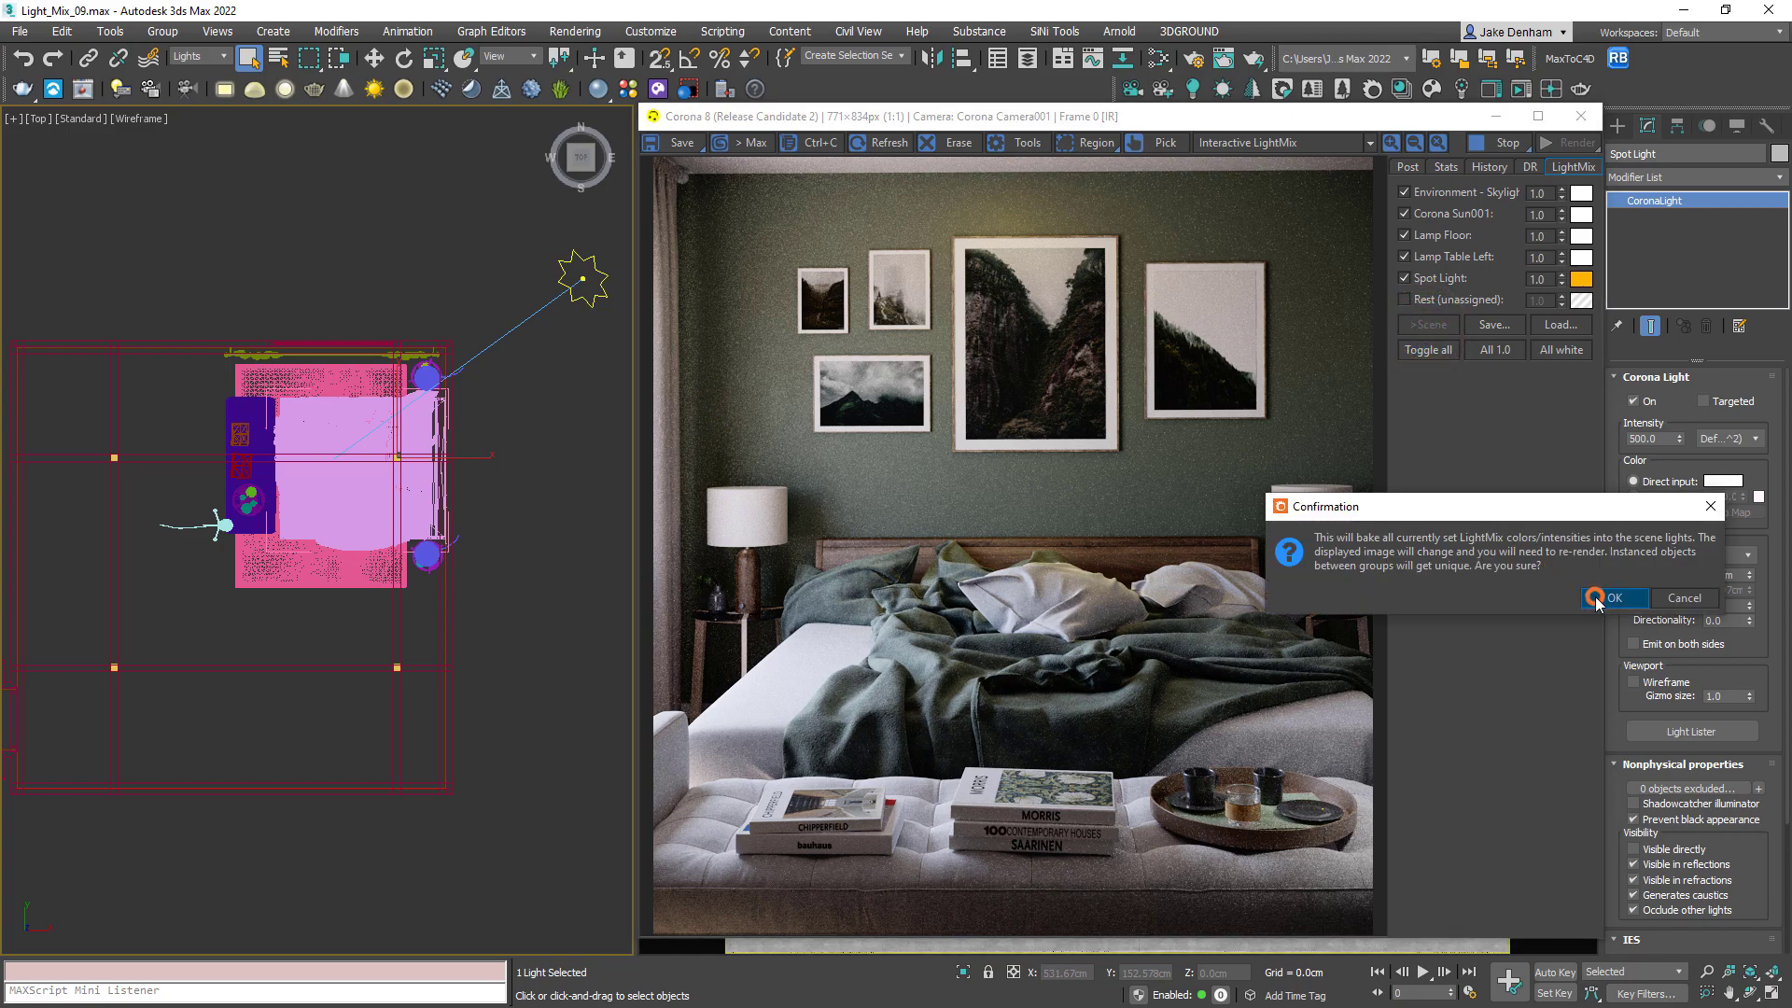
click(1598, 599)
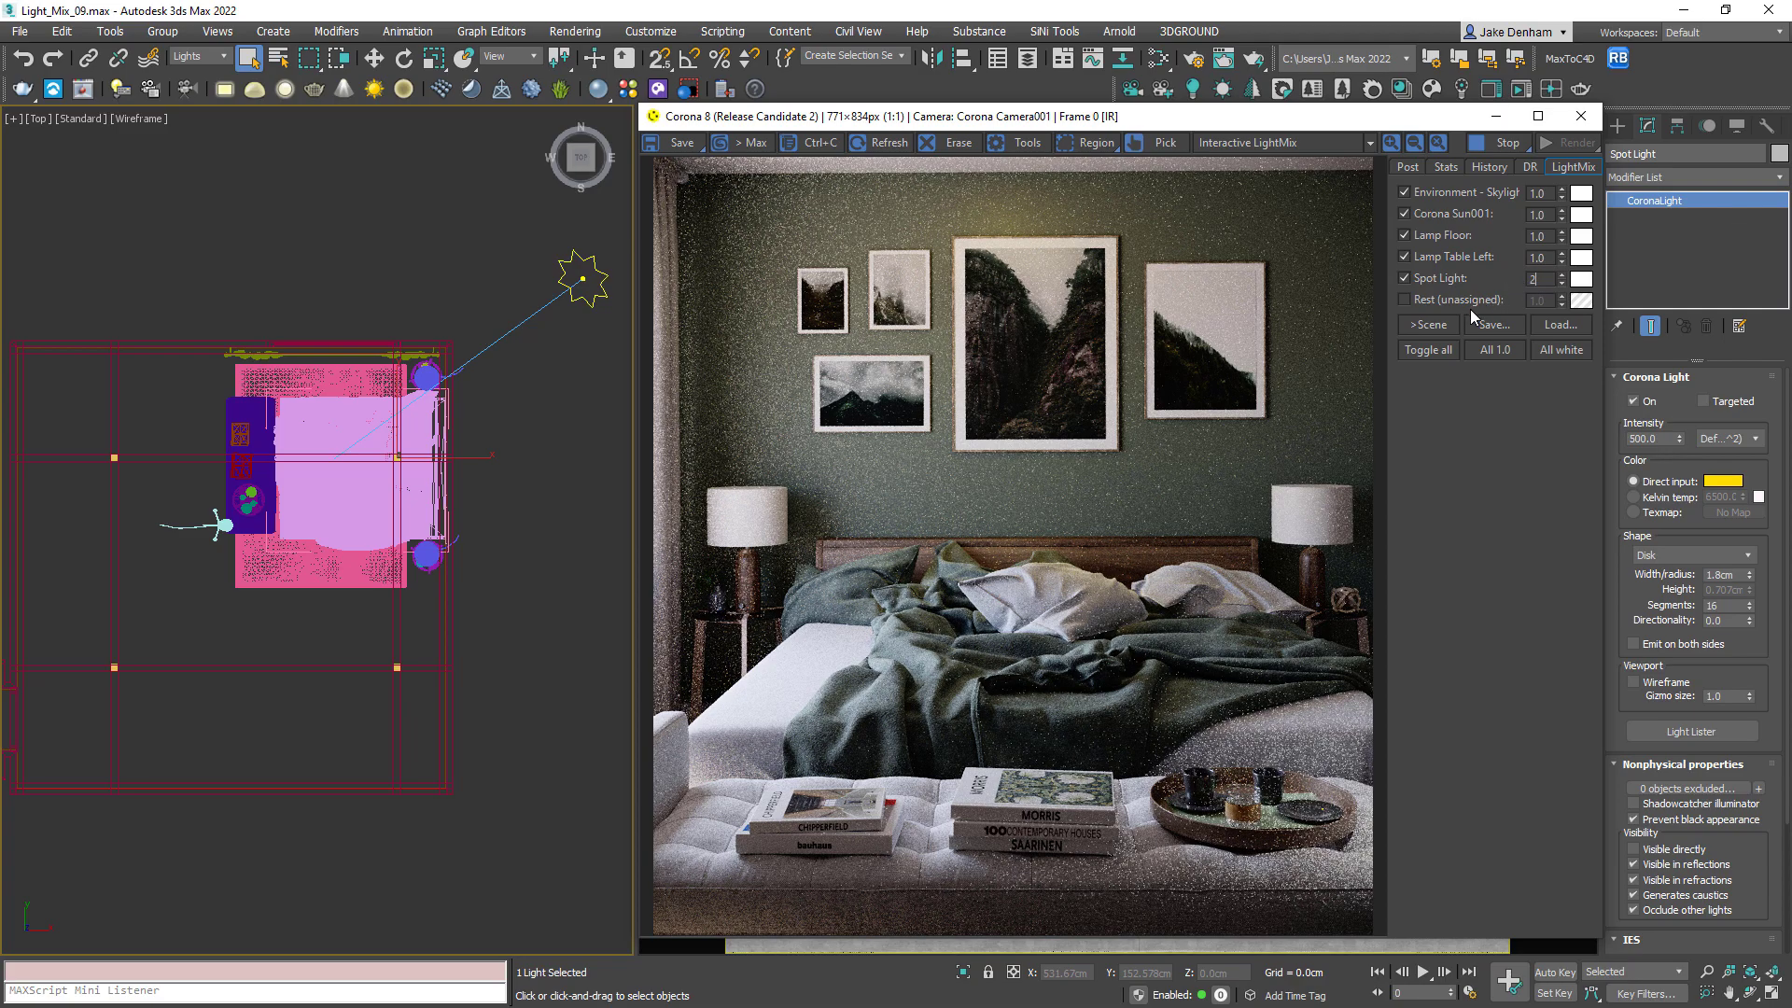
- Set the Spot Light layer's intensity to 2 and bake the LightMix settings into the scene lights again
click(1431, 325)
click(1624, 597)
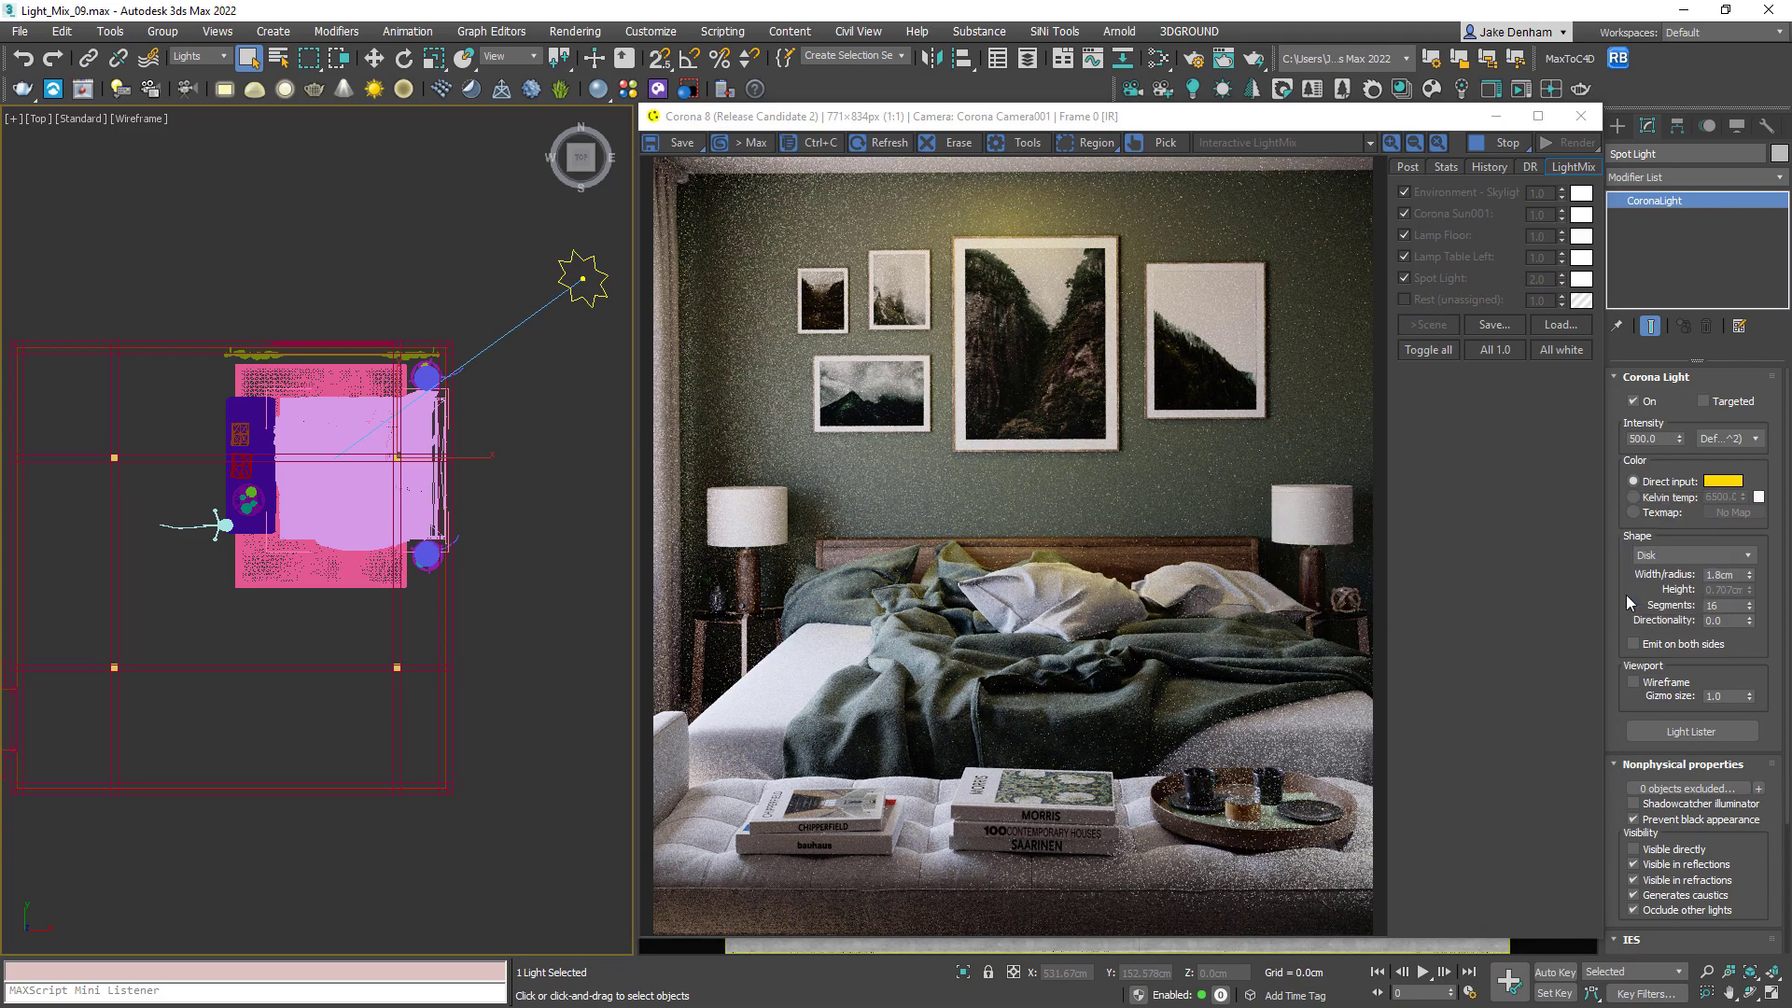
- Restore the selected spot light's own intensity to 500 and its direct input colour to white (FFFFFF)
double_click(1647, 439)
text(500)
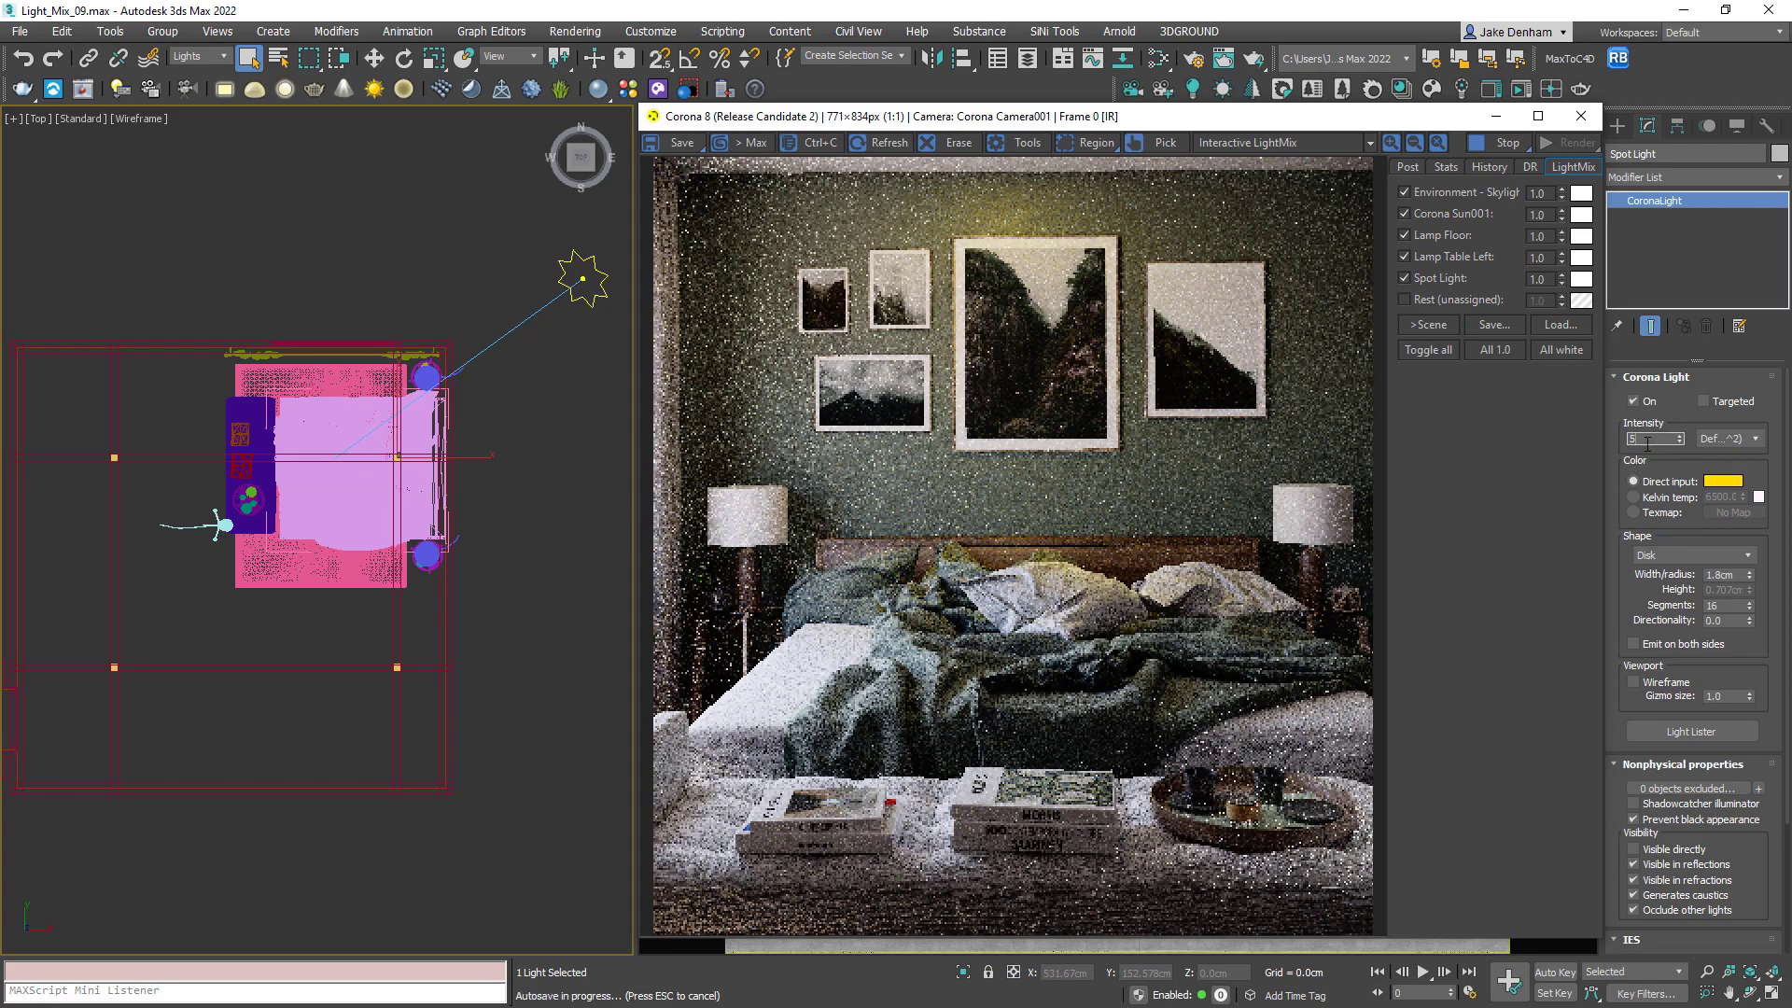
key(Return)
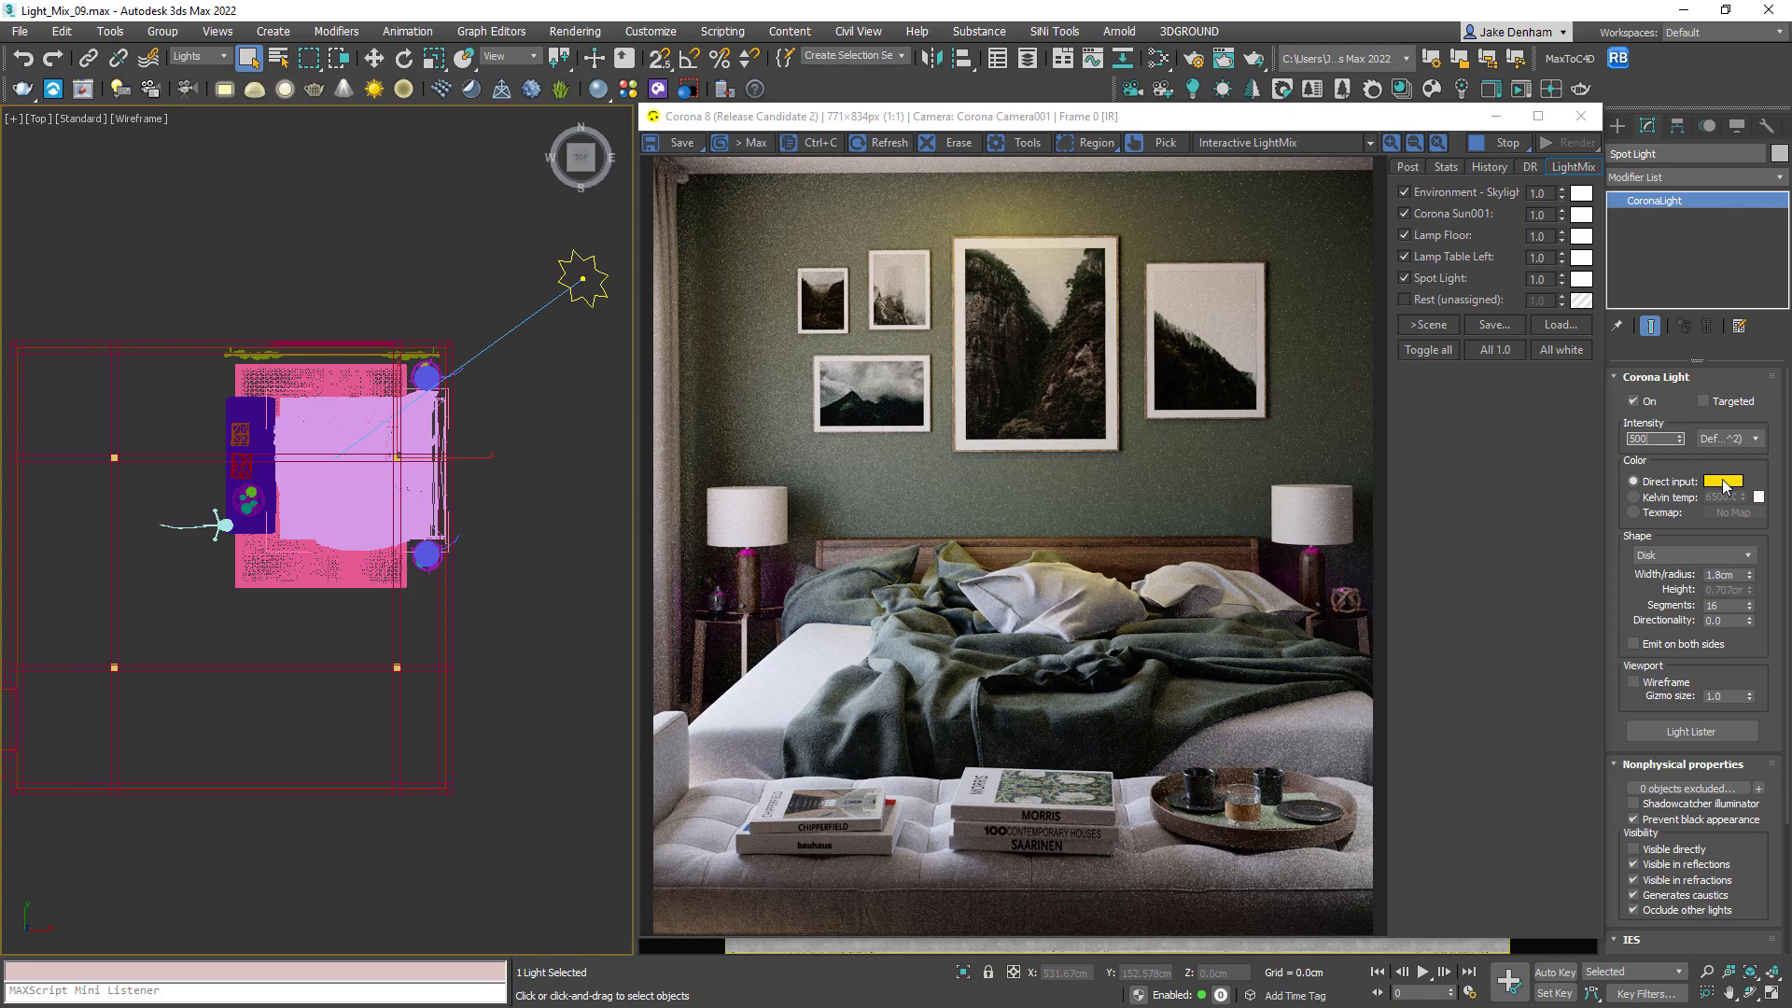
click(1723, 480)
drag(922, 416, 922, 554)
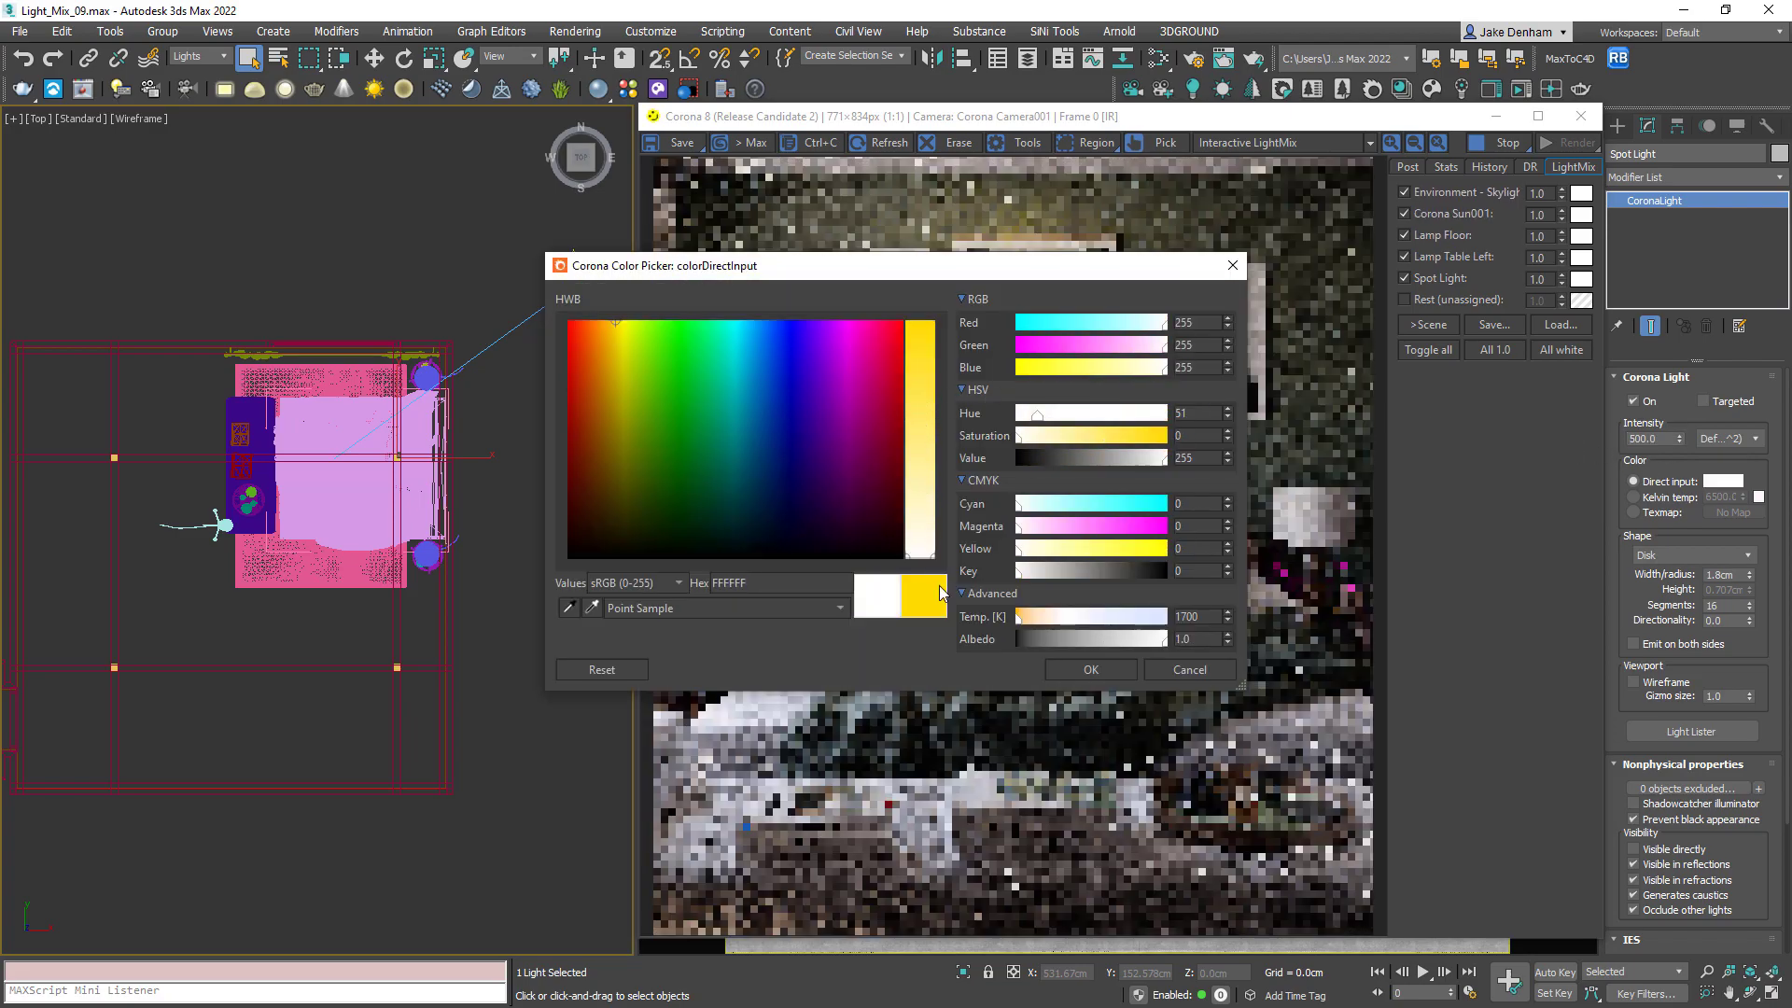
click(1087, 670)
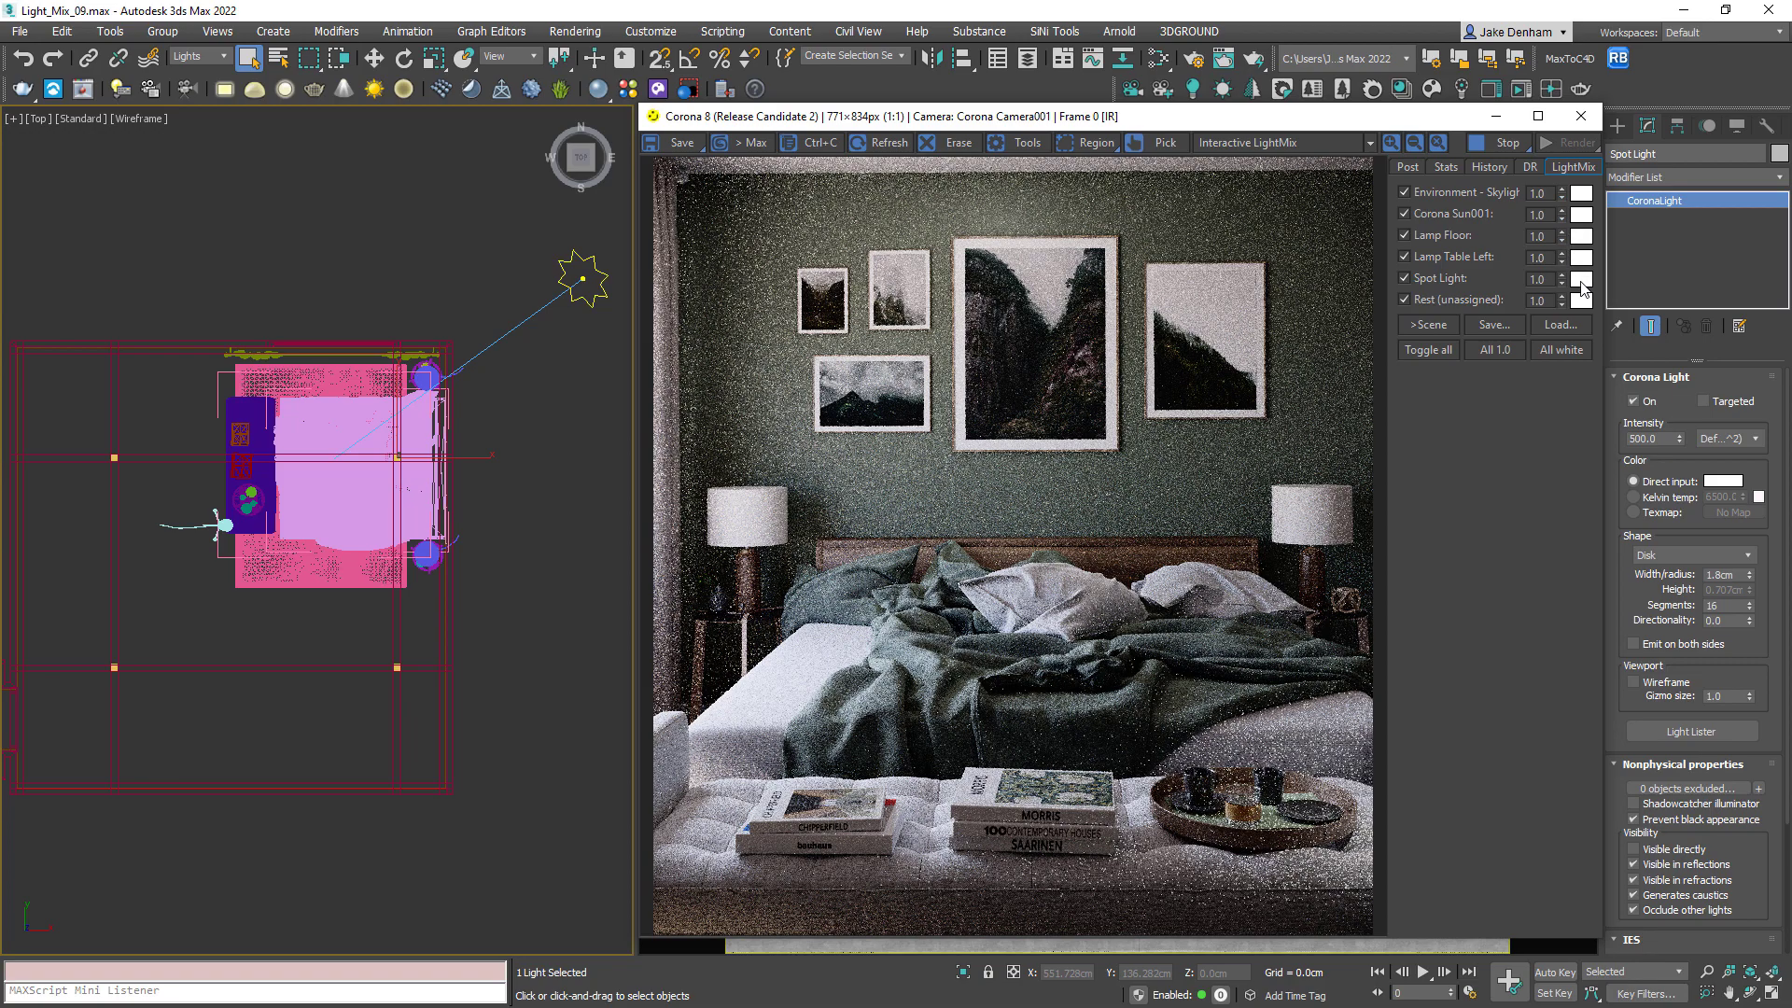
- Set the Spot Light layer's LightMix colour to a warm orange (FFB600) using a low colour temperature
click(1581, 285)
drag(724, 366, 616, 380)
click(702, 419)
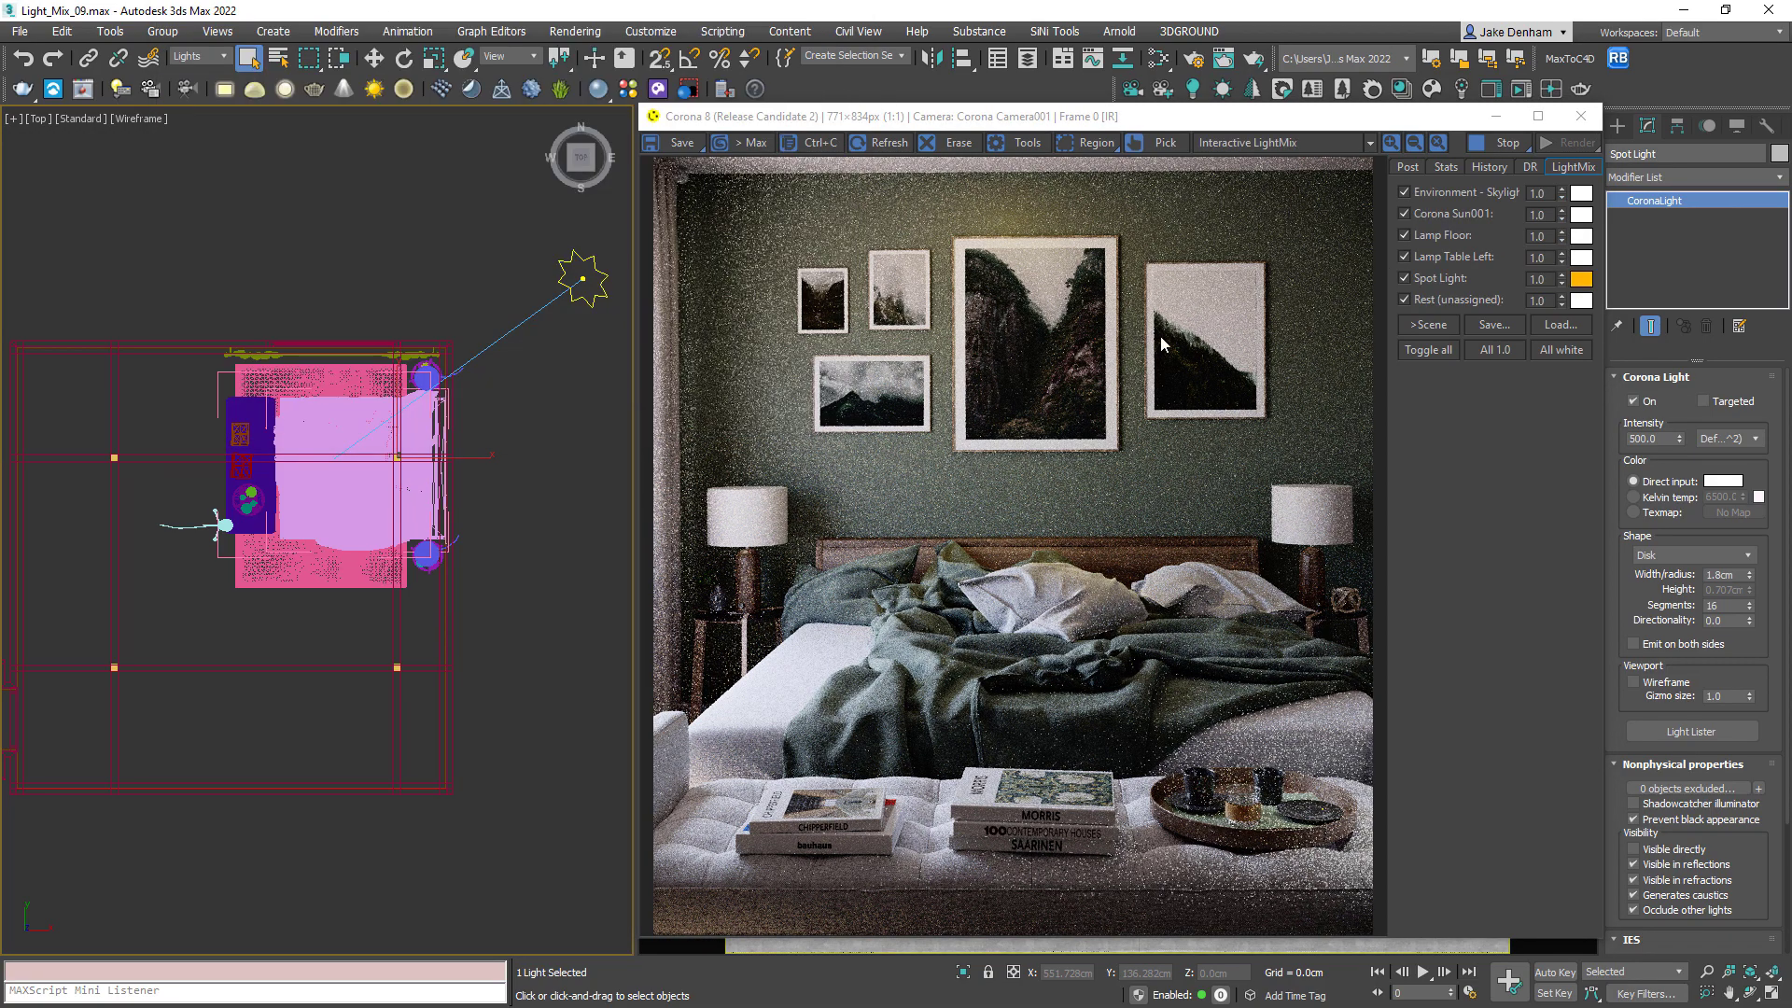
- Give the Lamp Table Left layer a warm colour of about 4066 K (FFEDD3) and an intensity of 2.0
click(1580, 258)
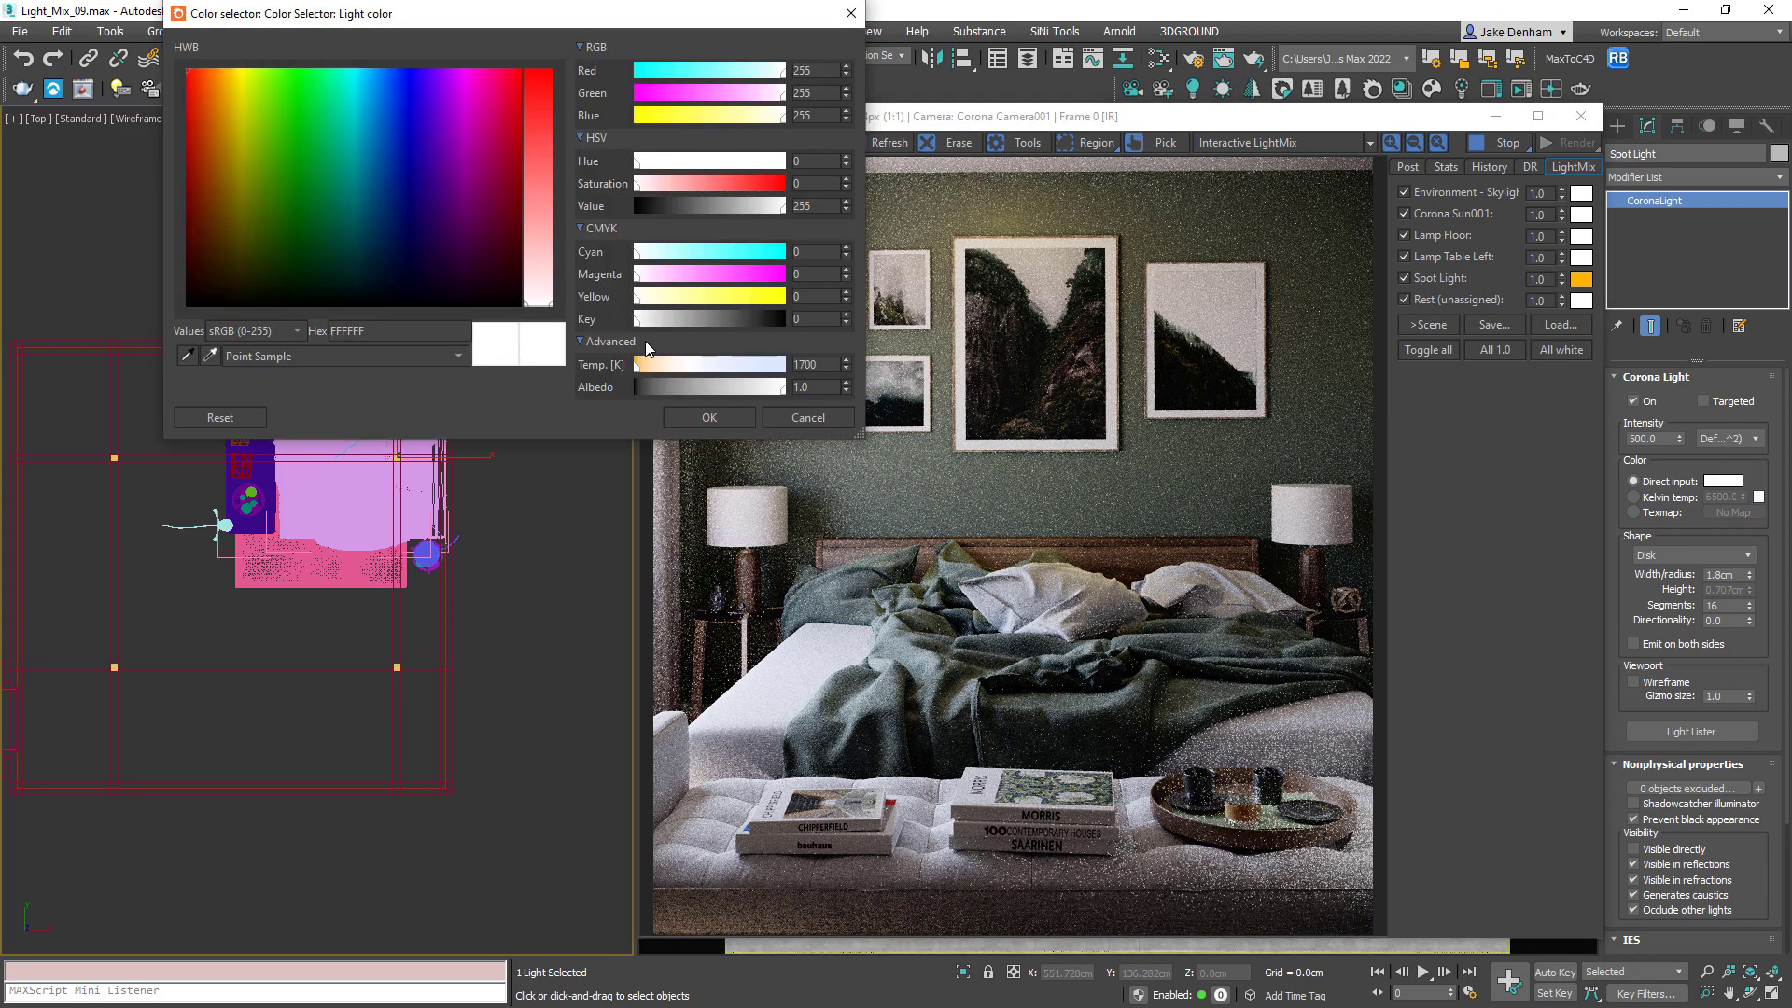
click(645, 365)
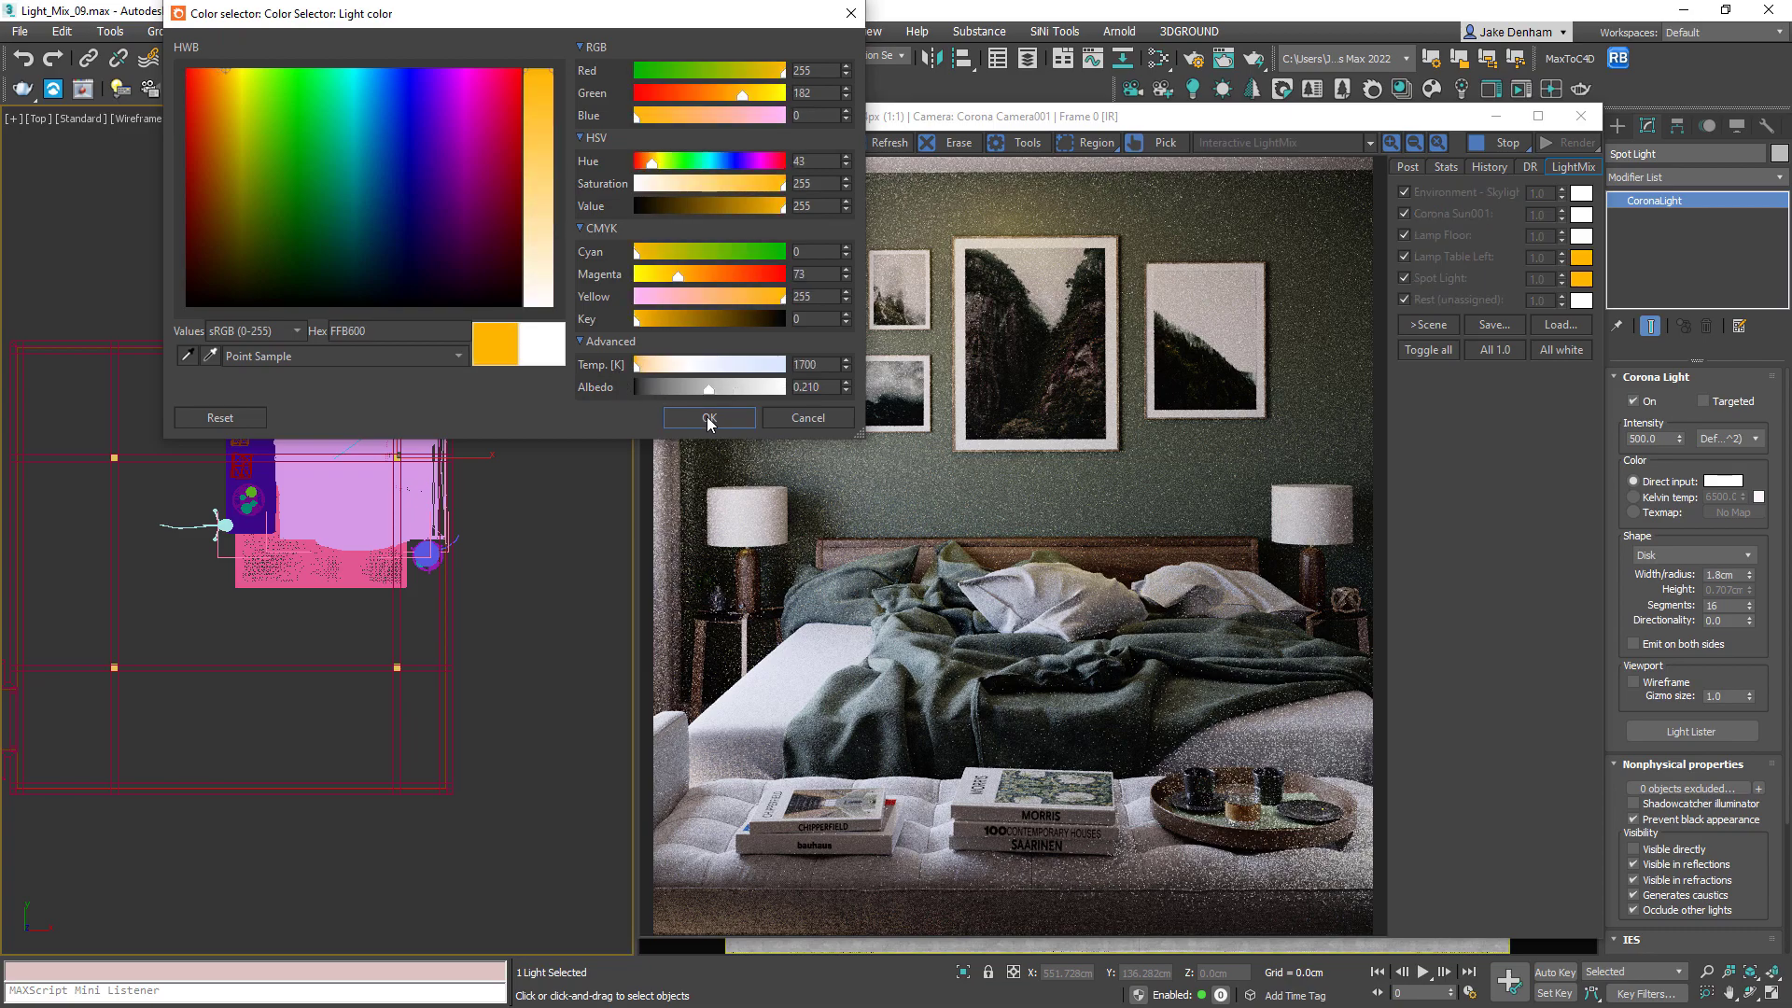
drag(660, 370, 663, 374)
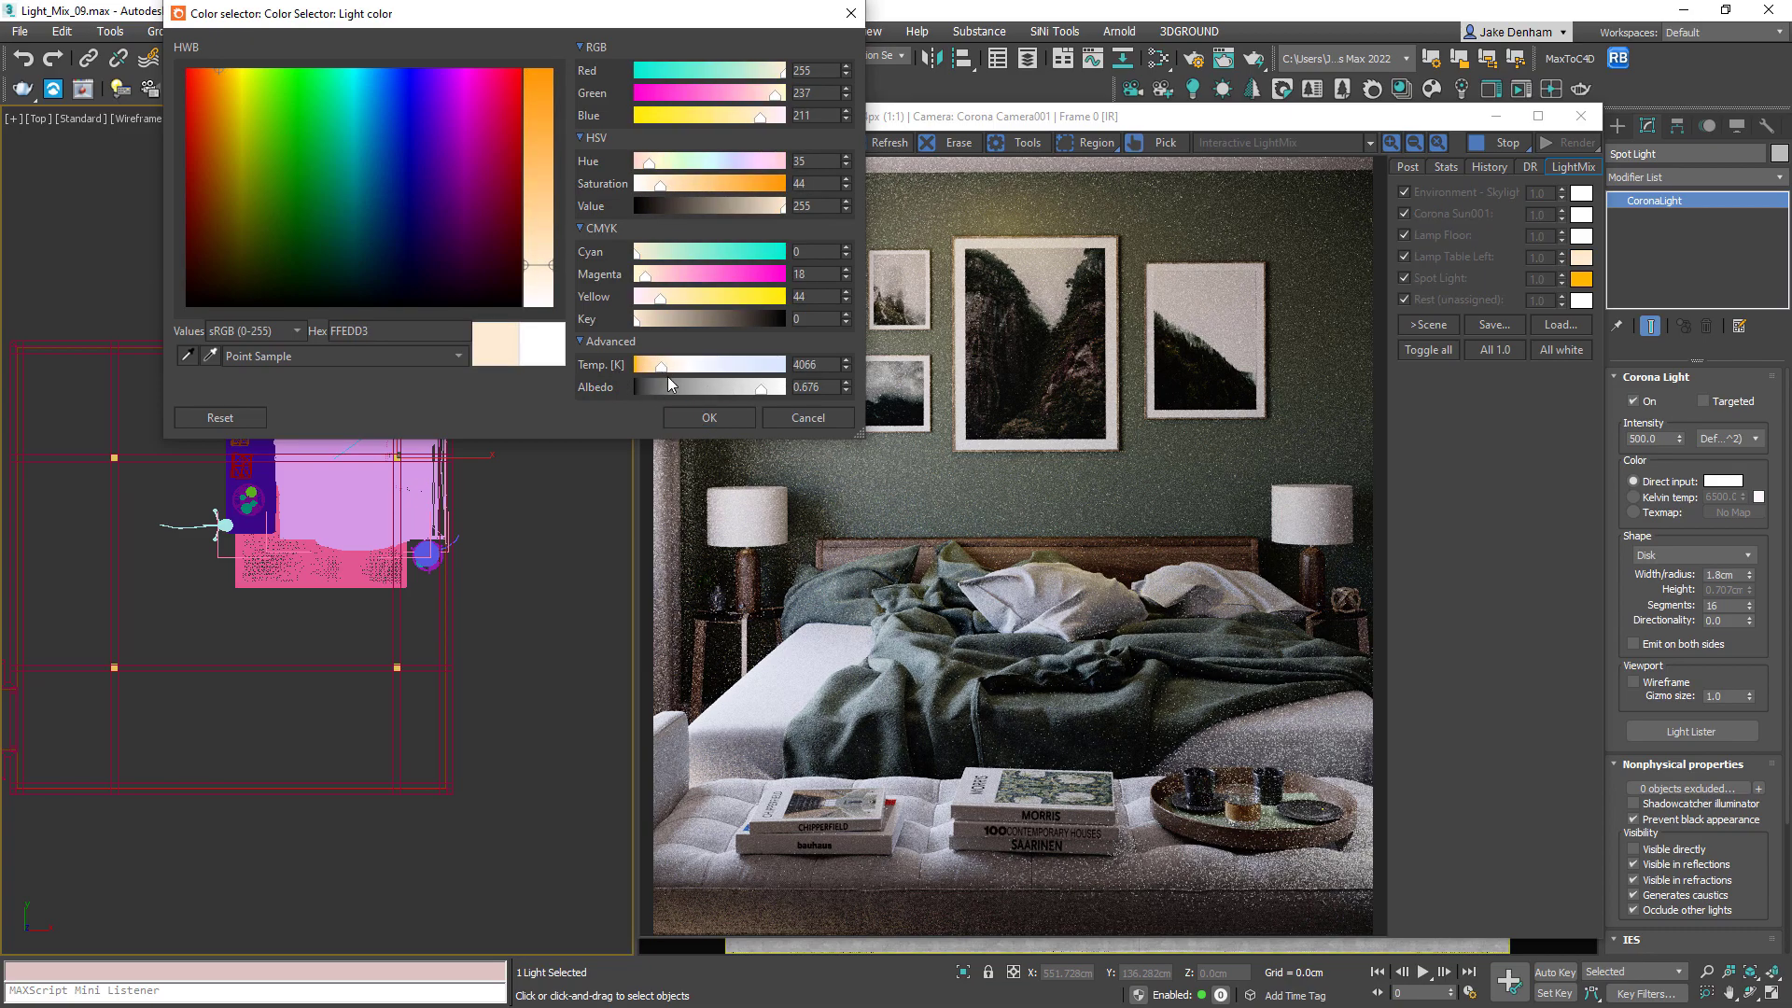
click(724, 420)
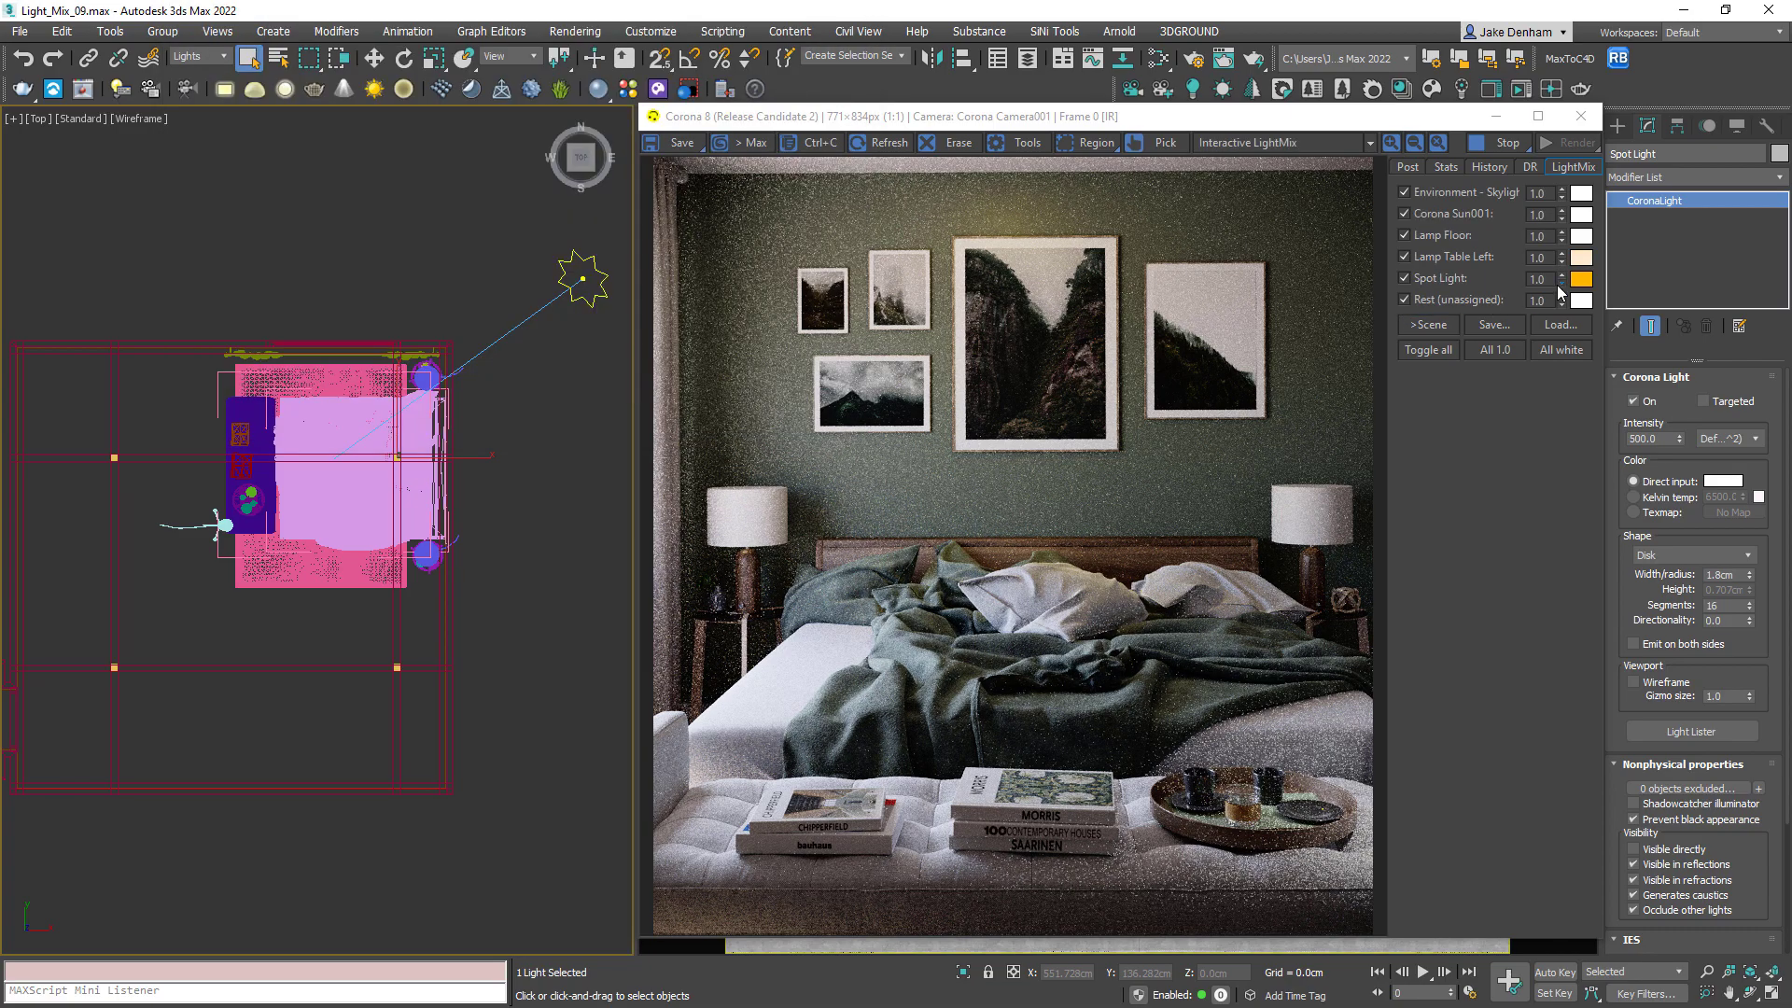
drag(1550, 258, 1513, 260)
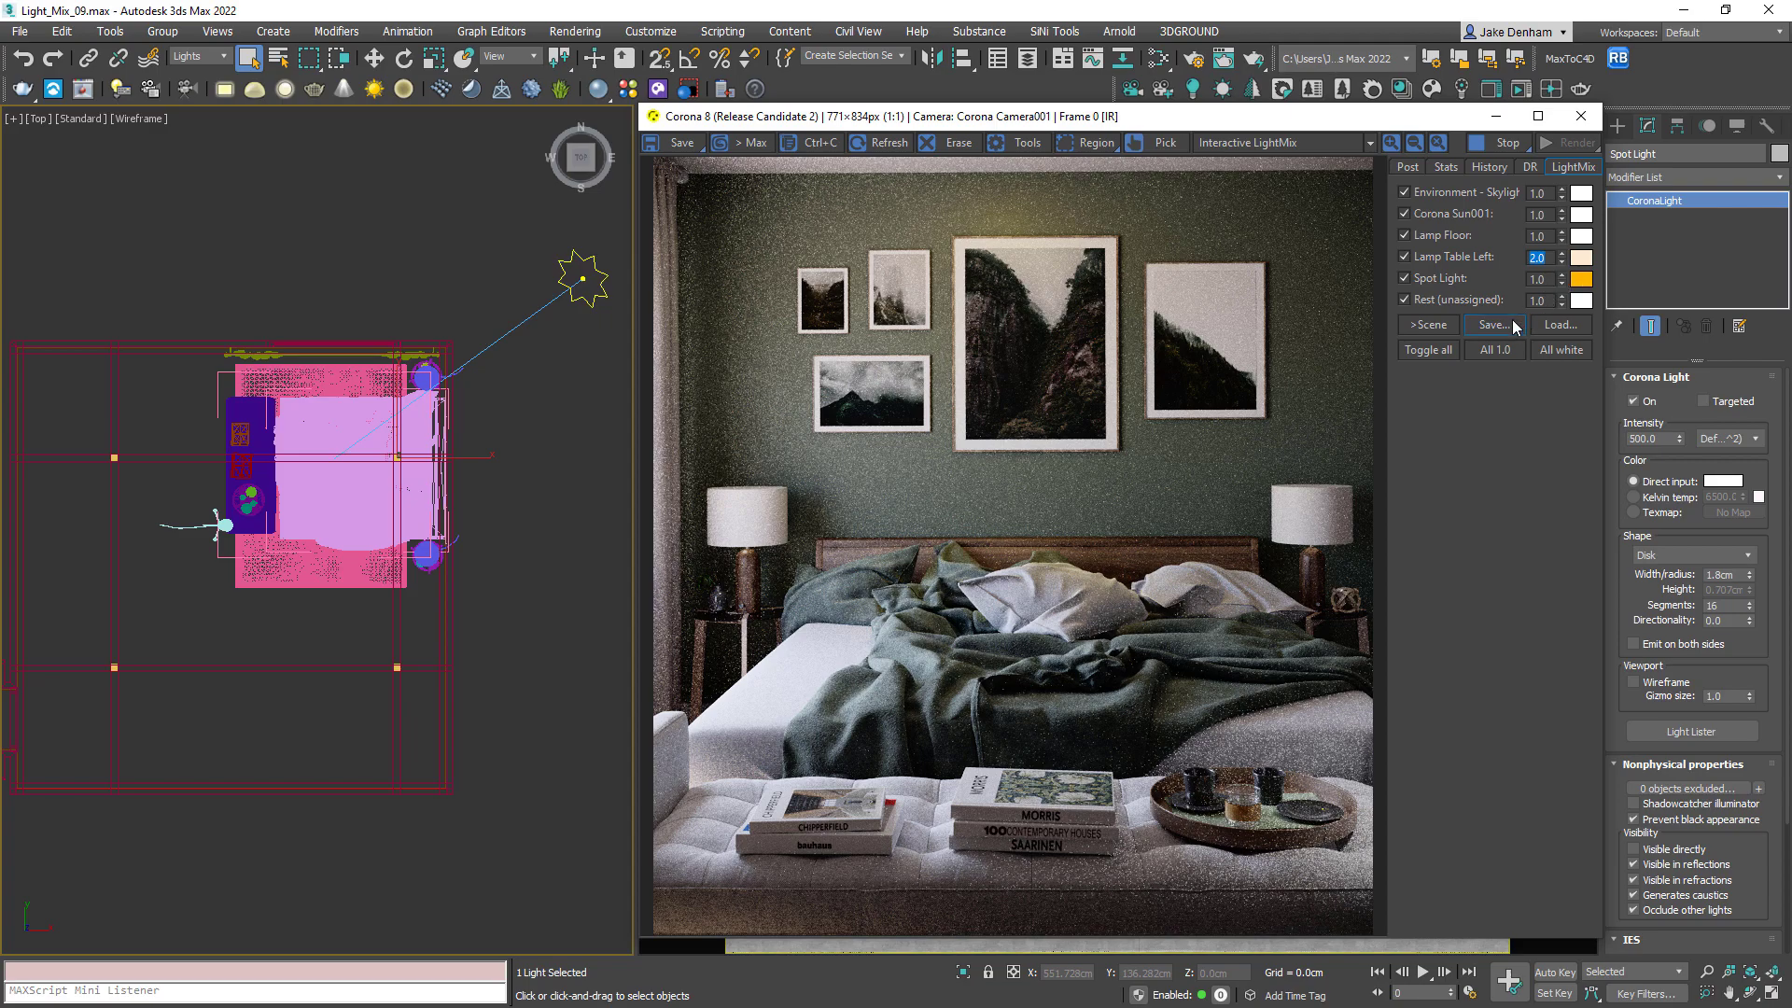
- Save the current LightMix setup as the configuration file Daytime_01 in the Output folder
click(1494, 325)
text(D)
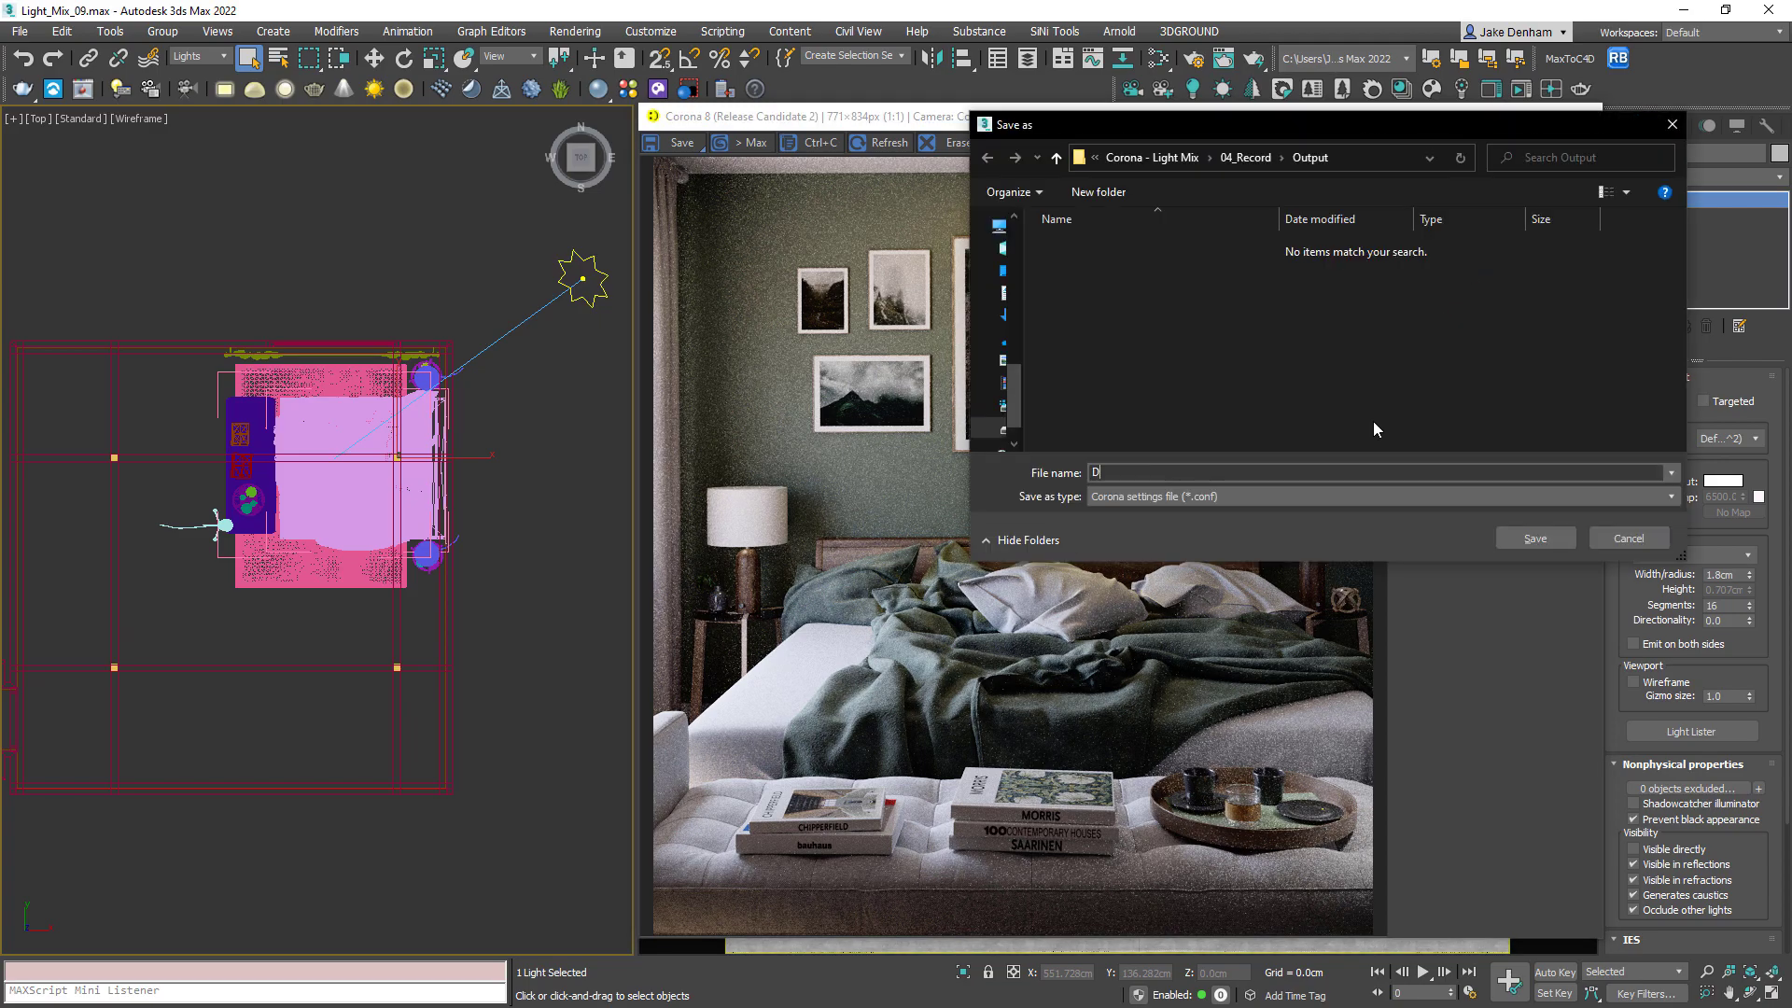
text(aytime_01)
click(1523, 538)
- Lower the Environment skylight layer's intensity to 0.2 and disable the Corona Sun001 layer for a night mood
click(1540, 193)
text(0.2)
key(Return)
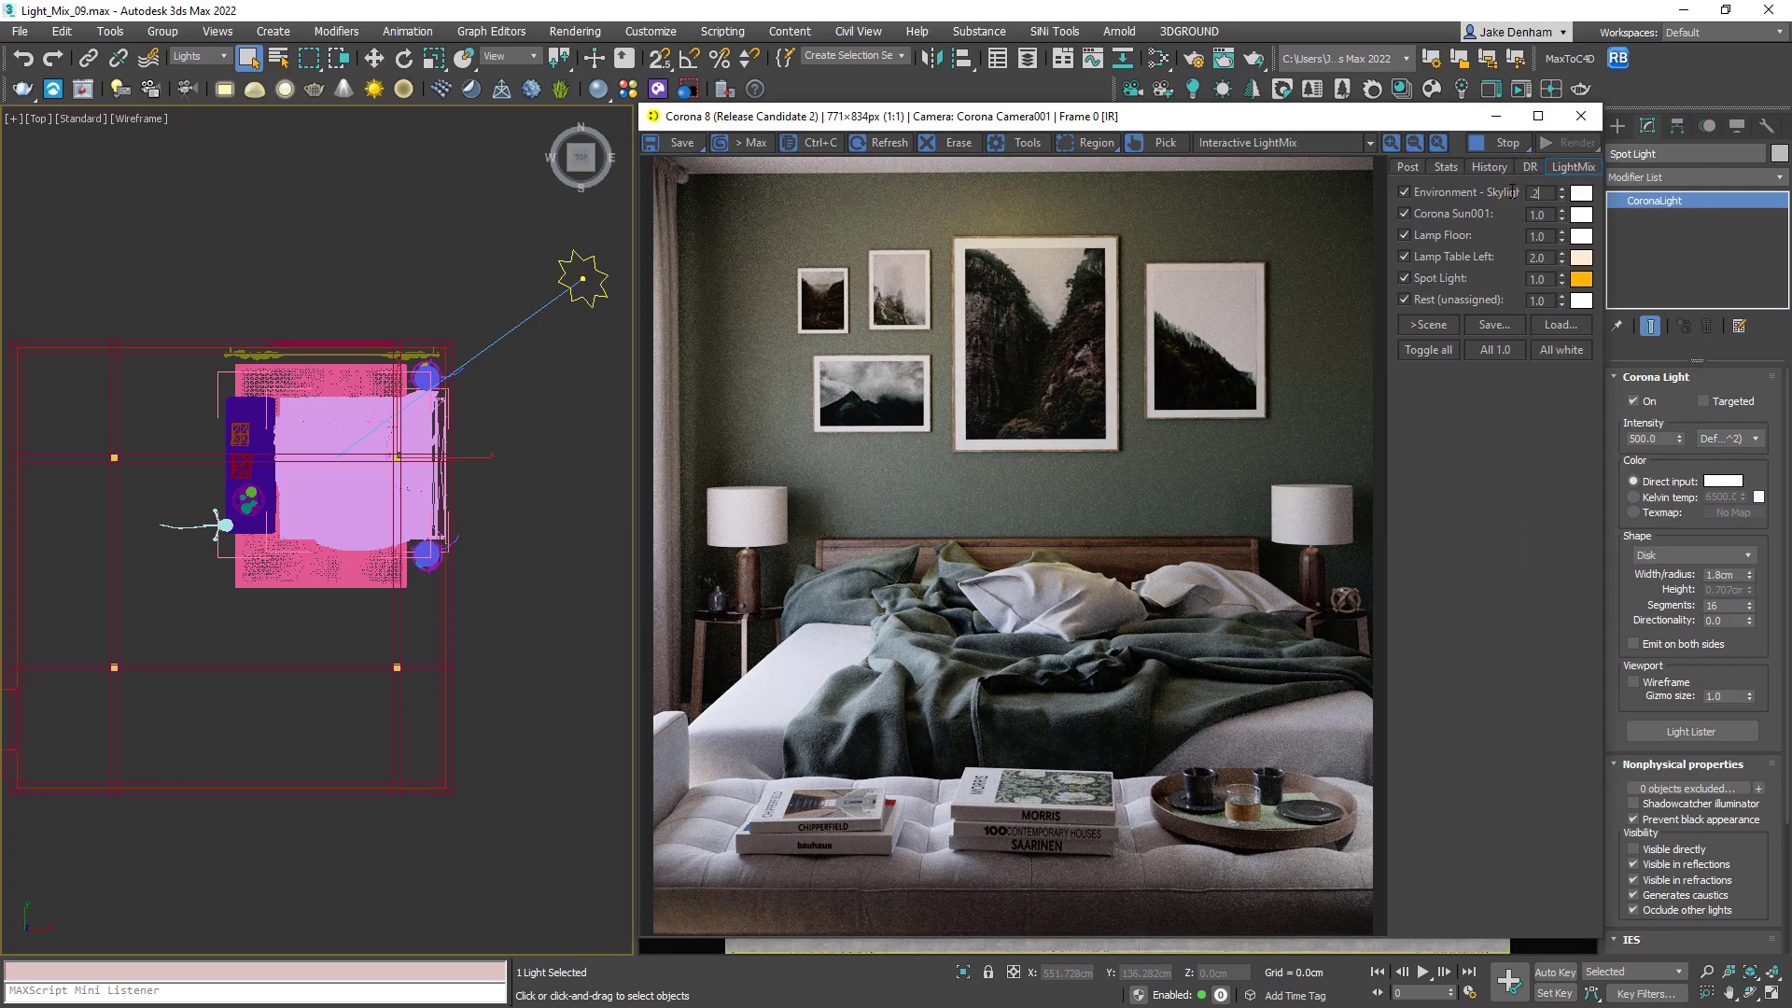
click(1406, 214)
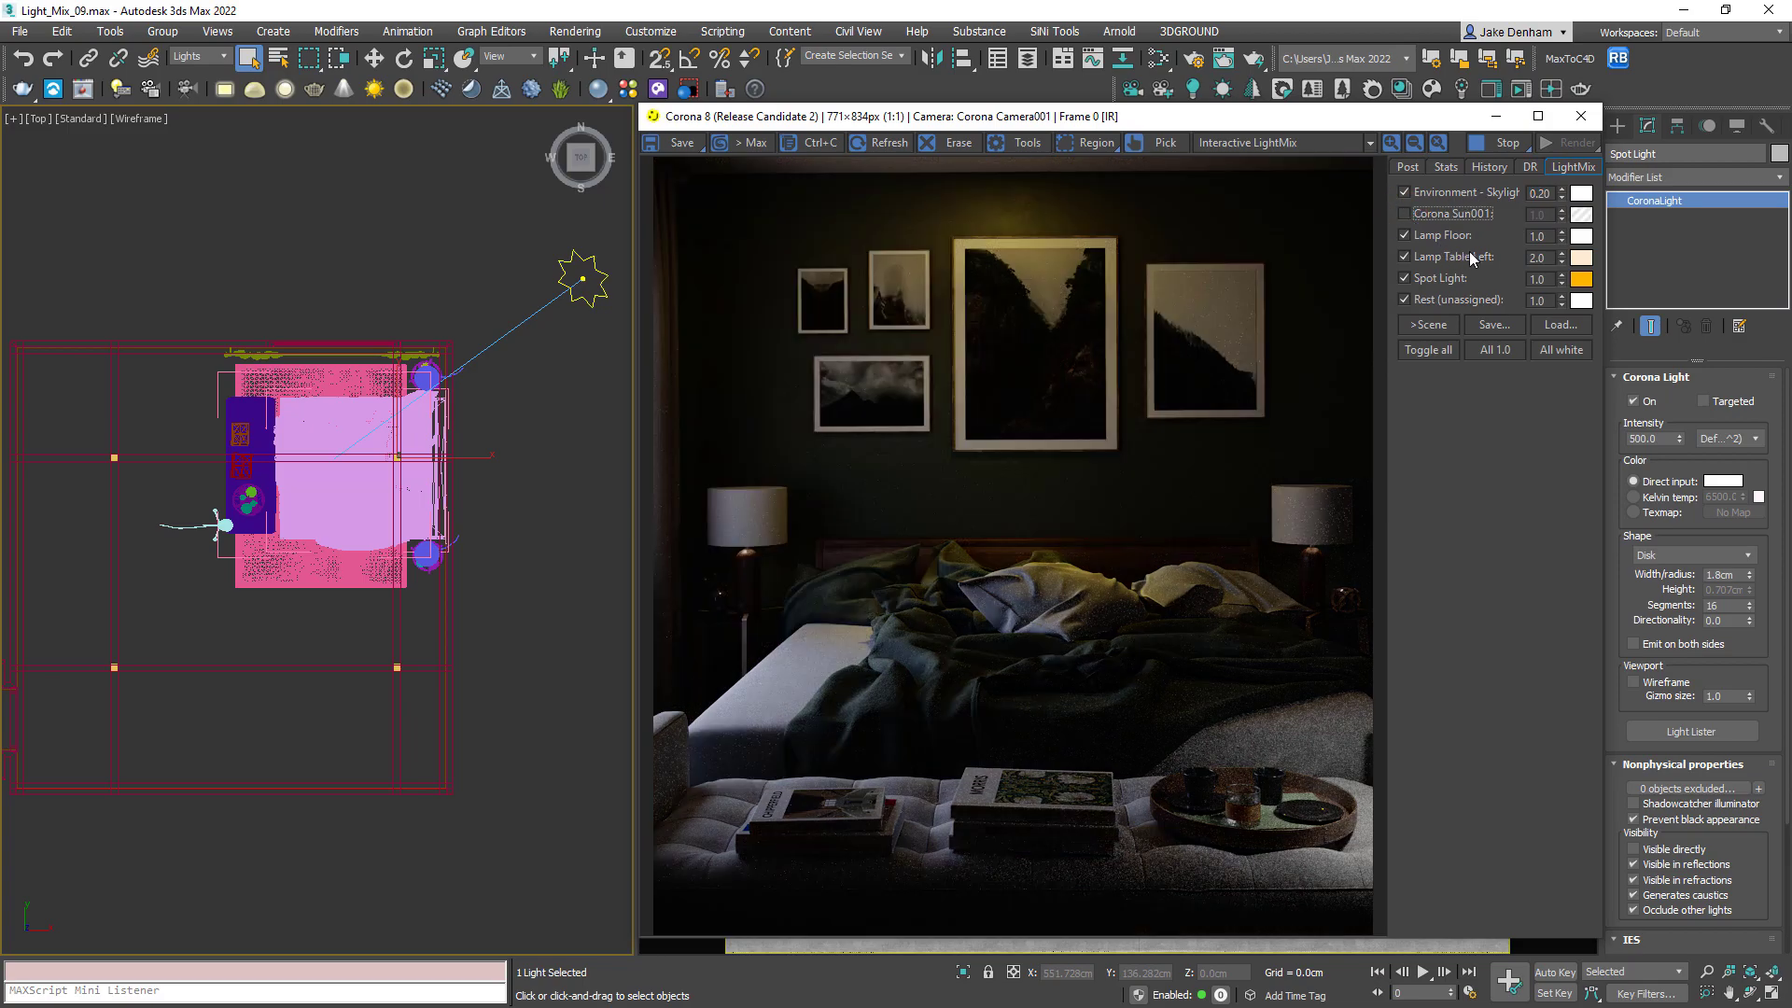
- Change the Lamp Floor layer's LightMix colour to bright green using full cyan and yellow
click(1581, 238)
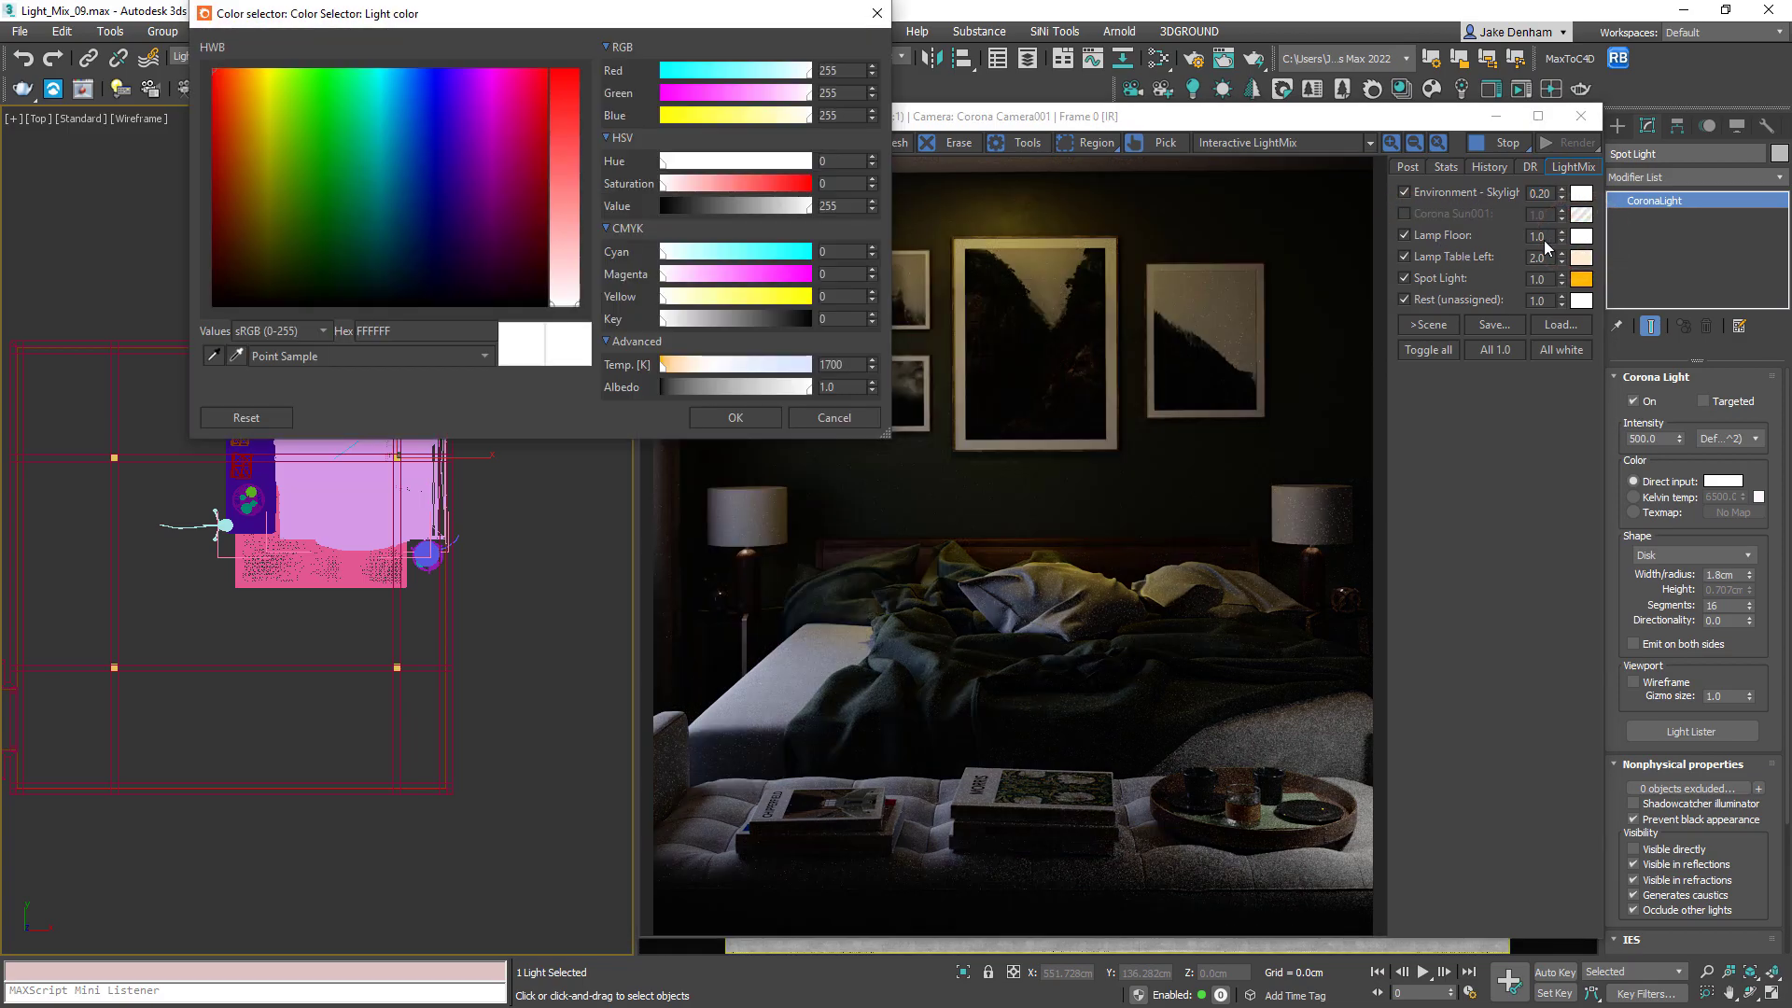
click(807, 251)
click(807, 295)
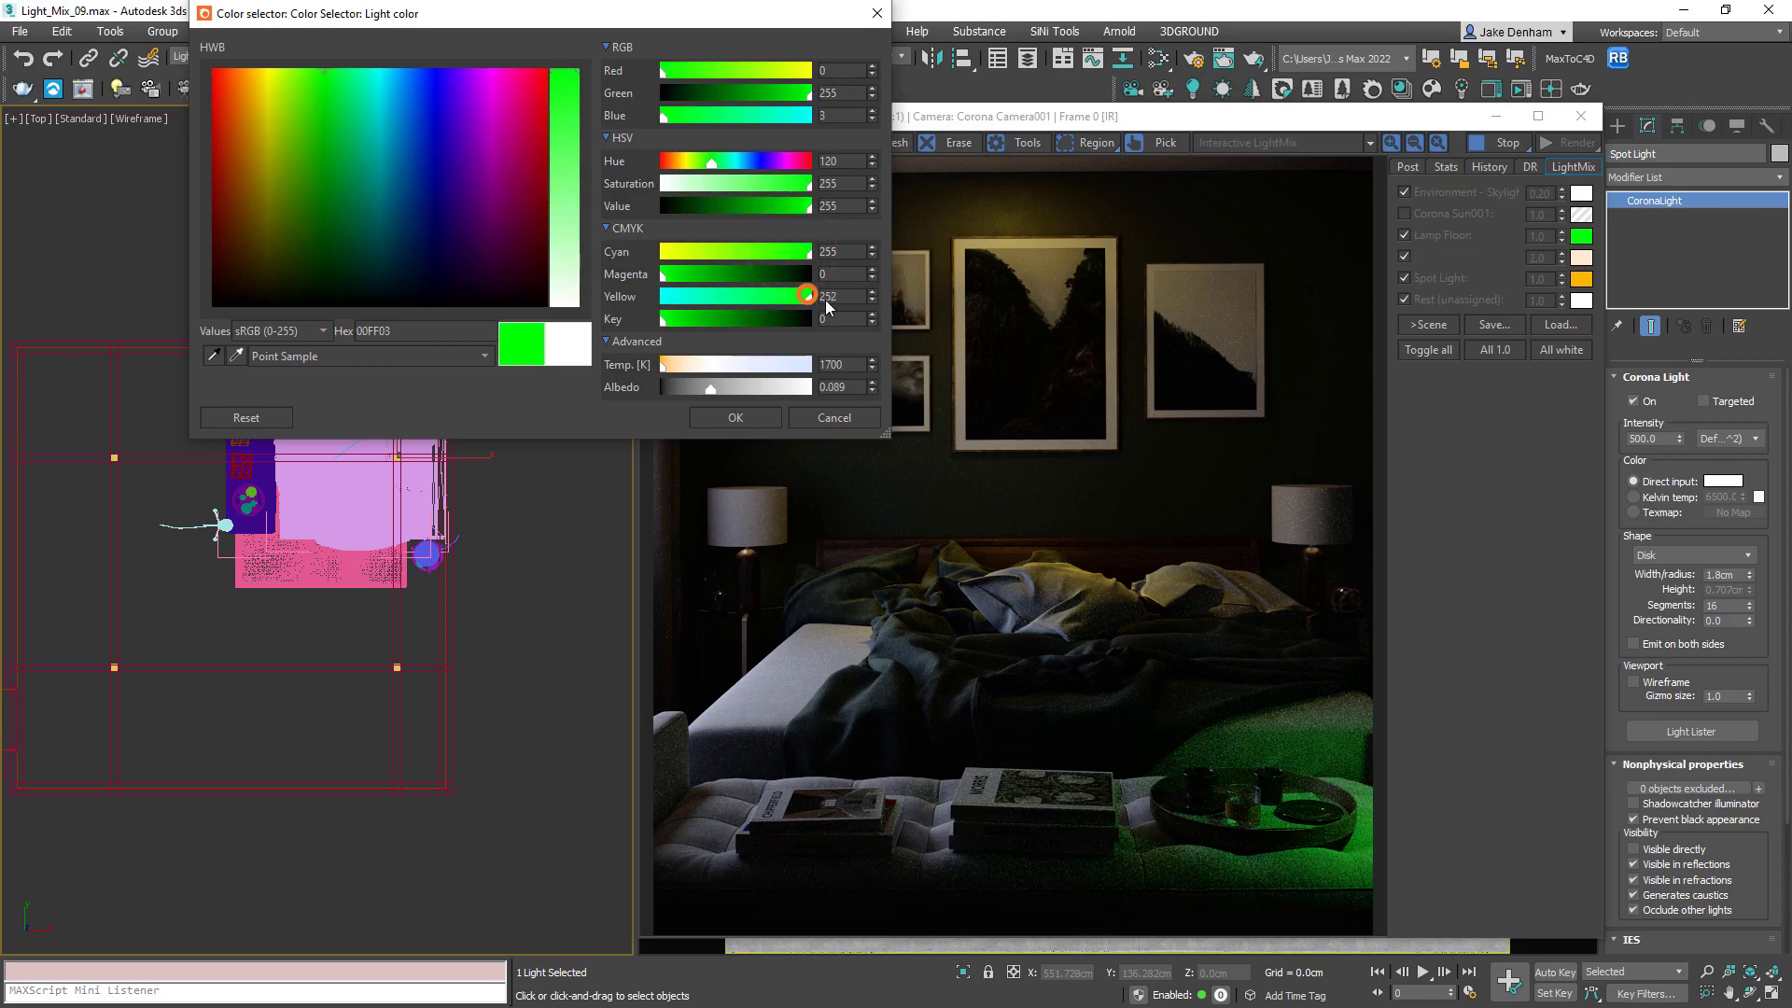
click(735, 418)
- Change the Lamp Table Left layer's LightMix colour to magenta
click(1582, 258)
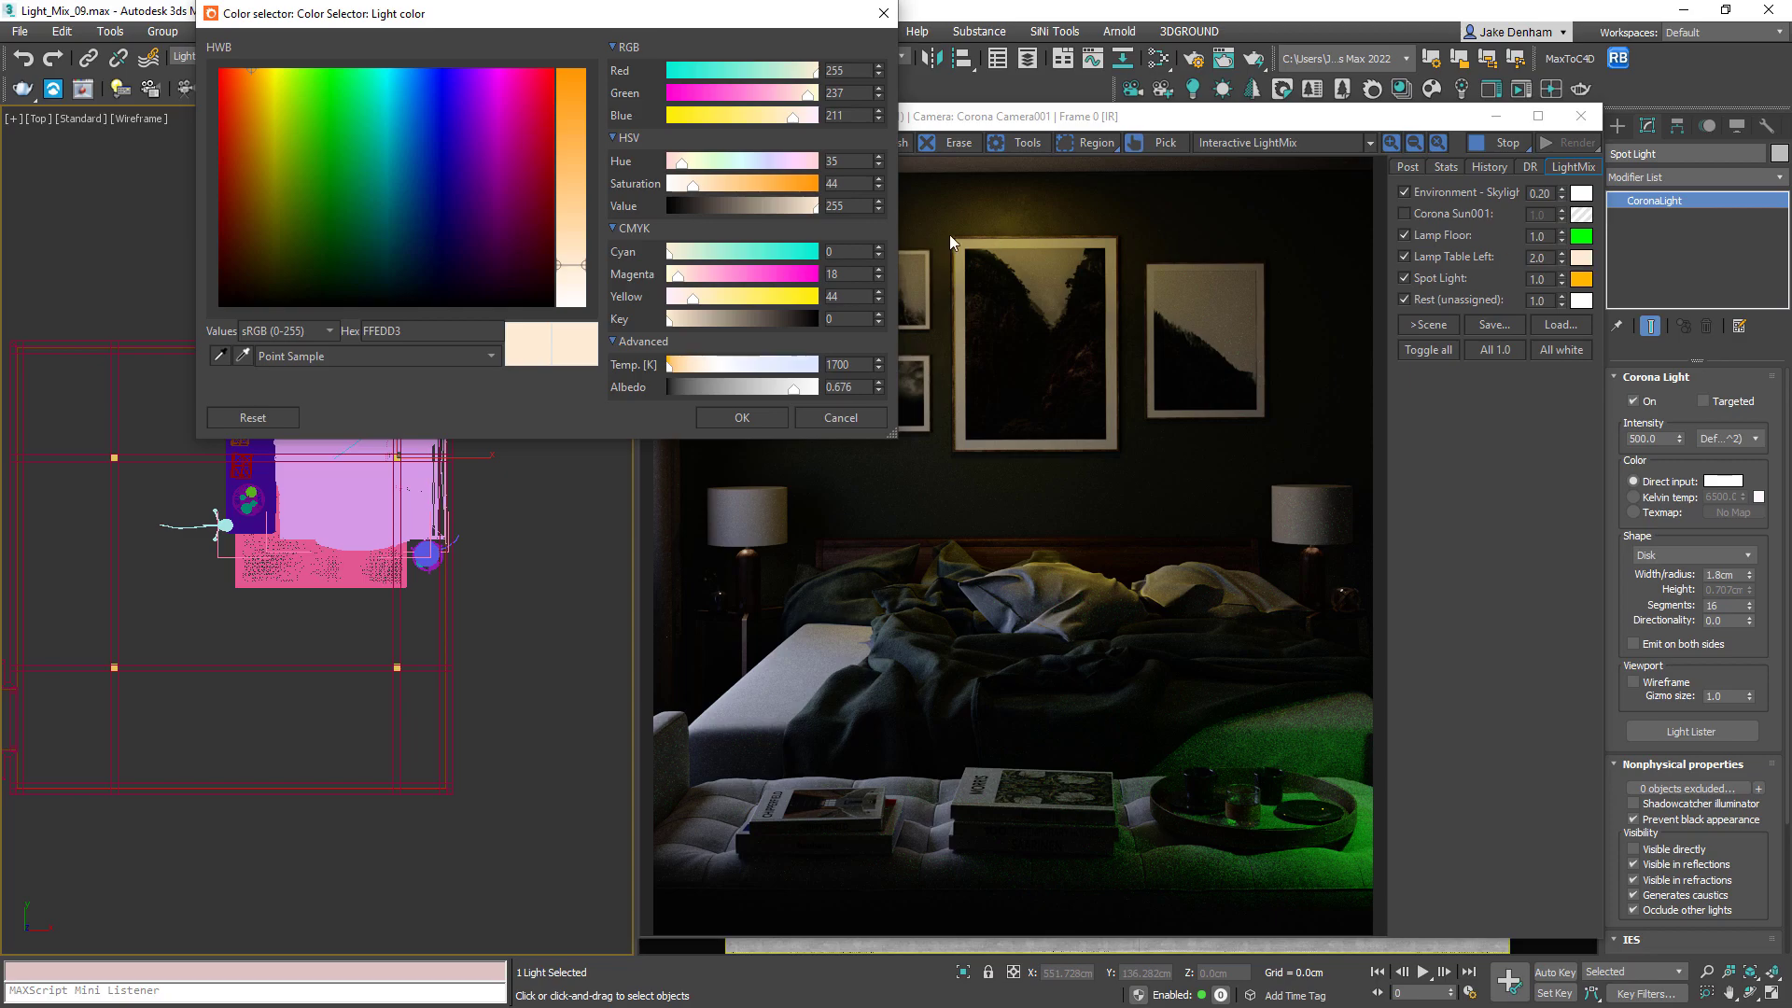
click(797, 276)
click(770, 422)
- Set the Spot Light layer's LightMix colour to a near-white temperature and its intensity to 5.0
click(1581, 279)
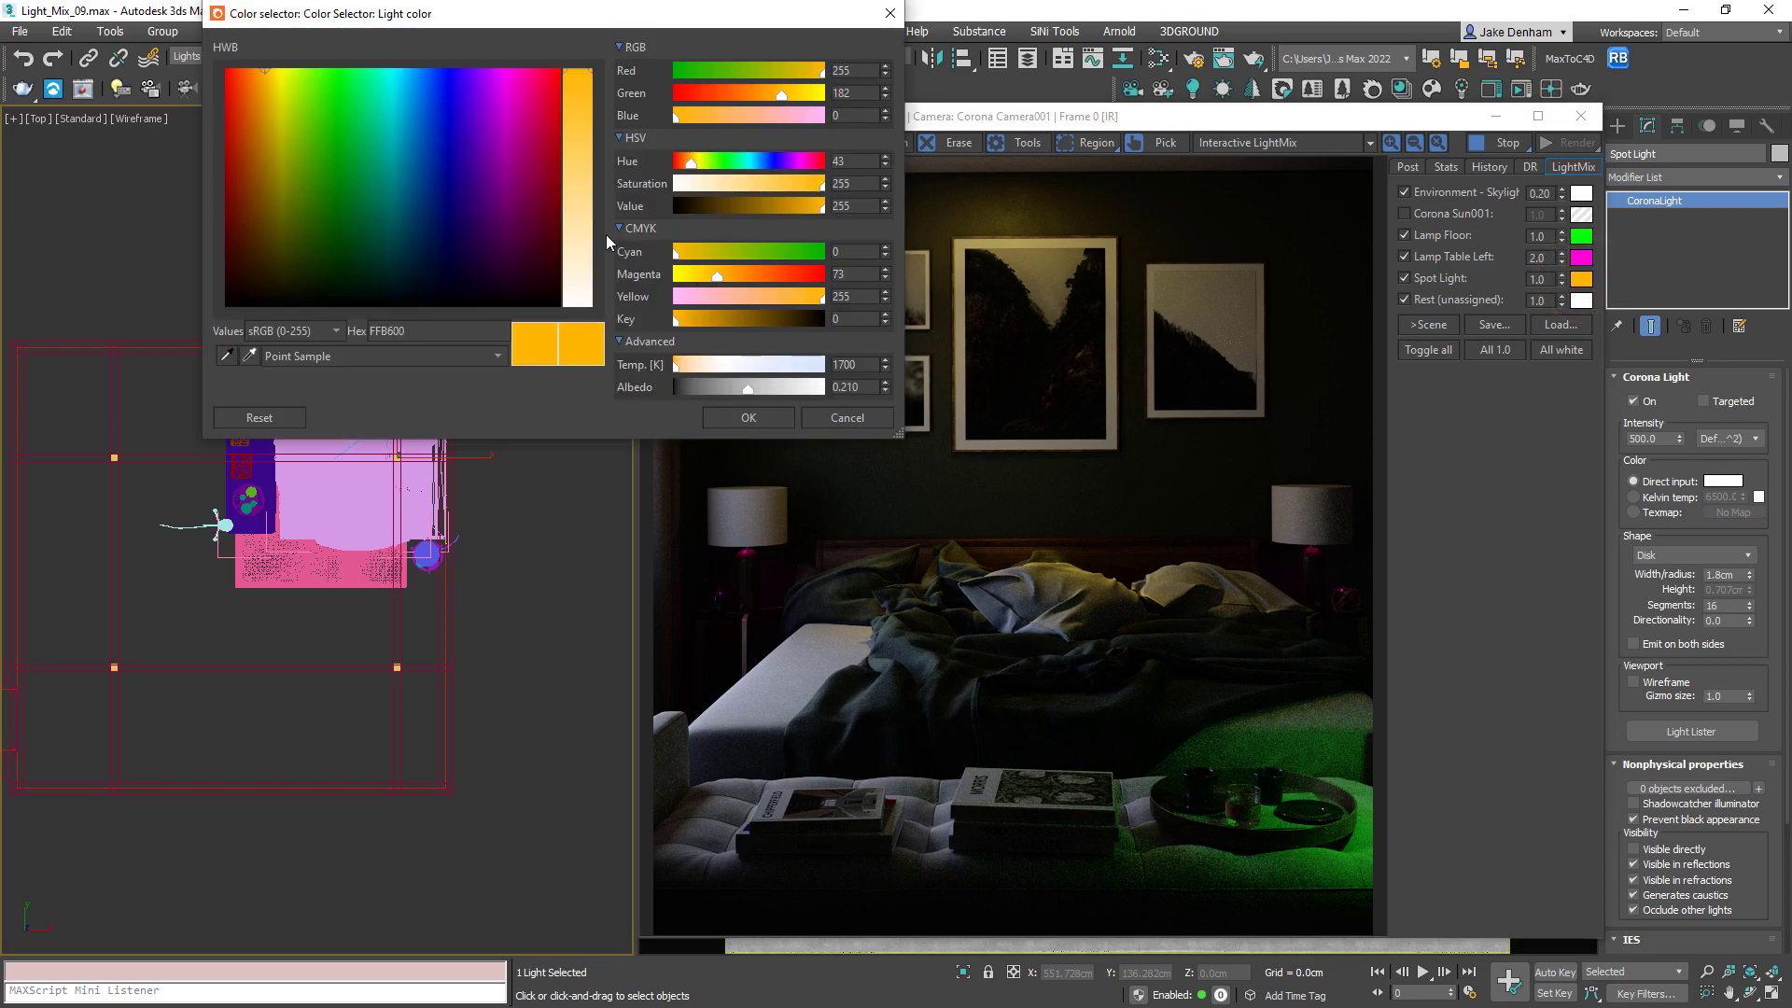
click(725, 365)
click(748, 417)
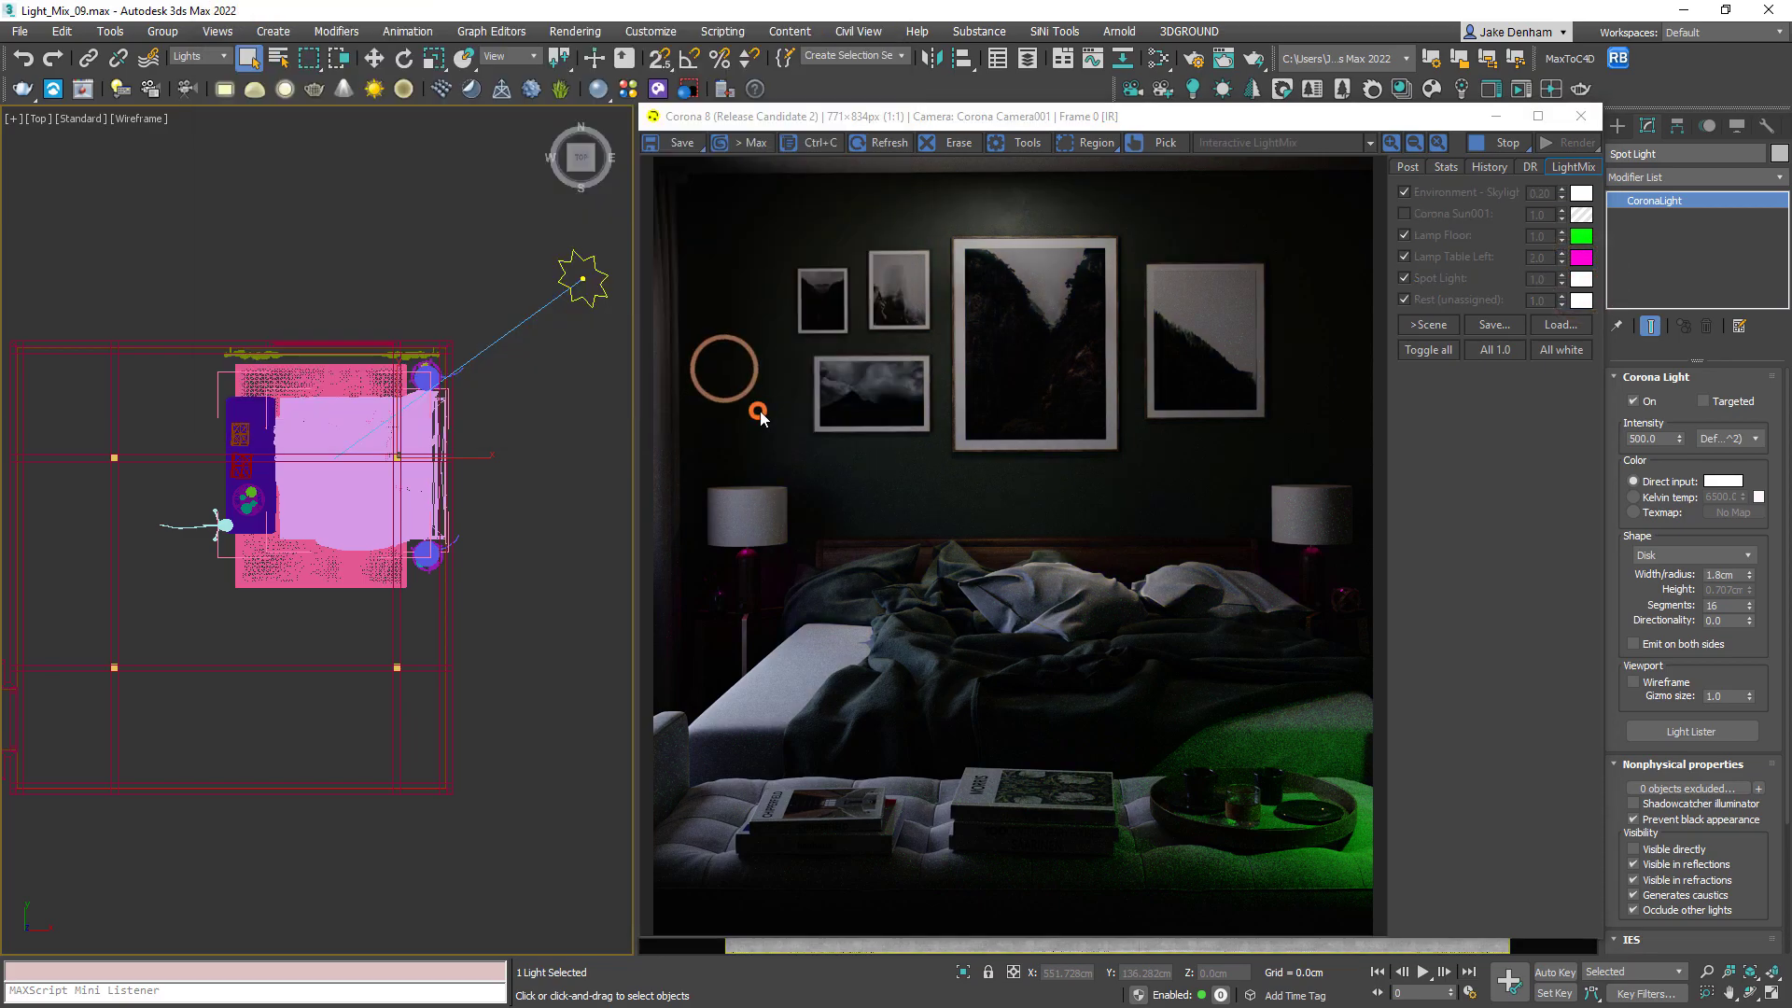
mouse_move(1561, 282)
mouse_down()
mouse_move(1561, 187)
mouse_move(1540, 933)
mouse_move(1515, 843)
mouse_move(1493, 326)
mouse_move(1531, 283)
mouse_up()
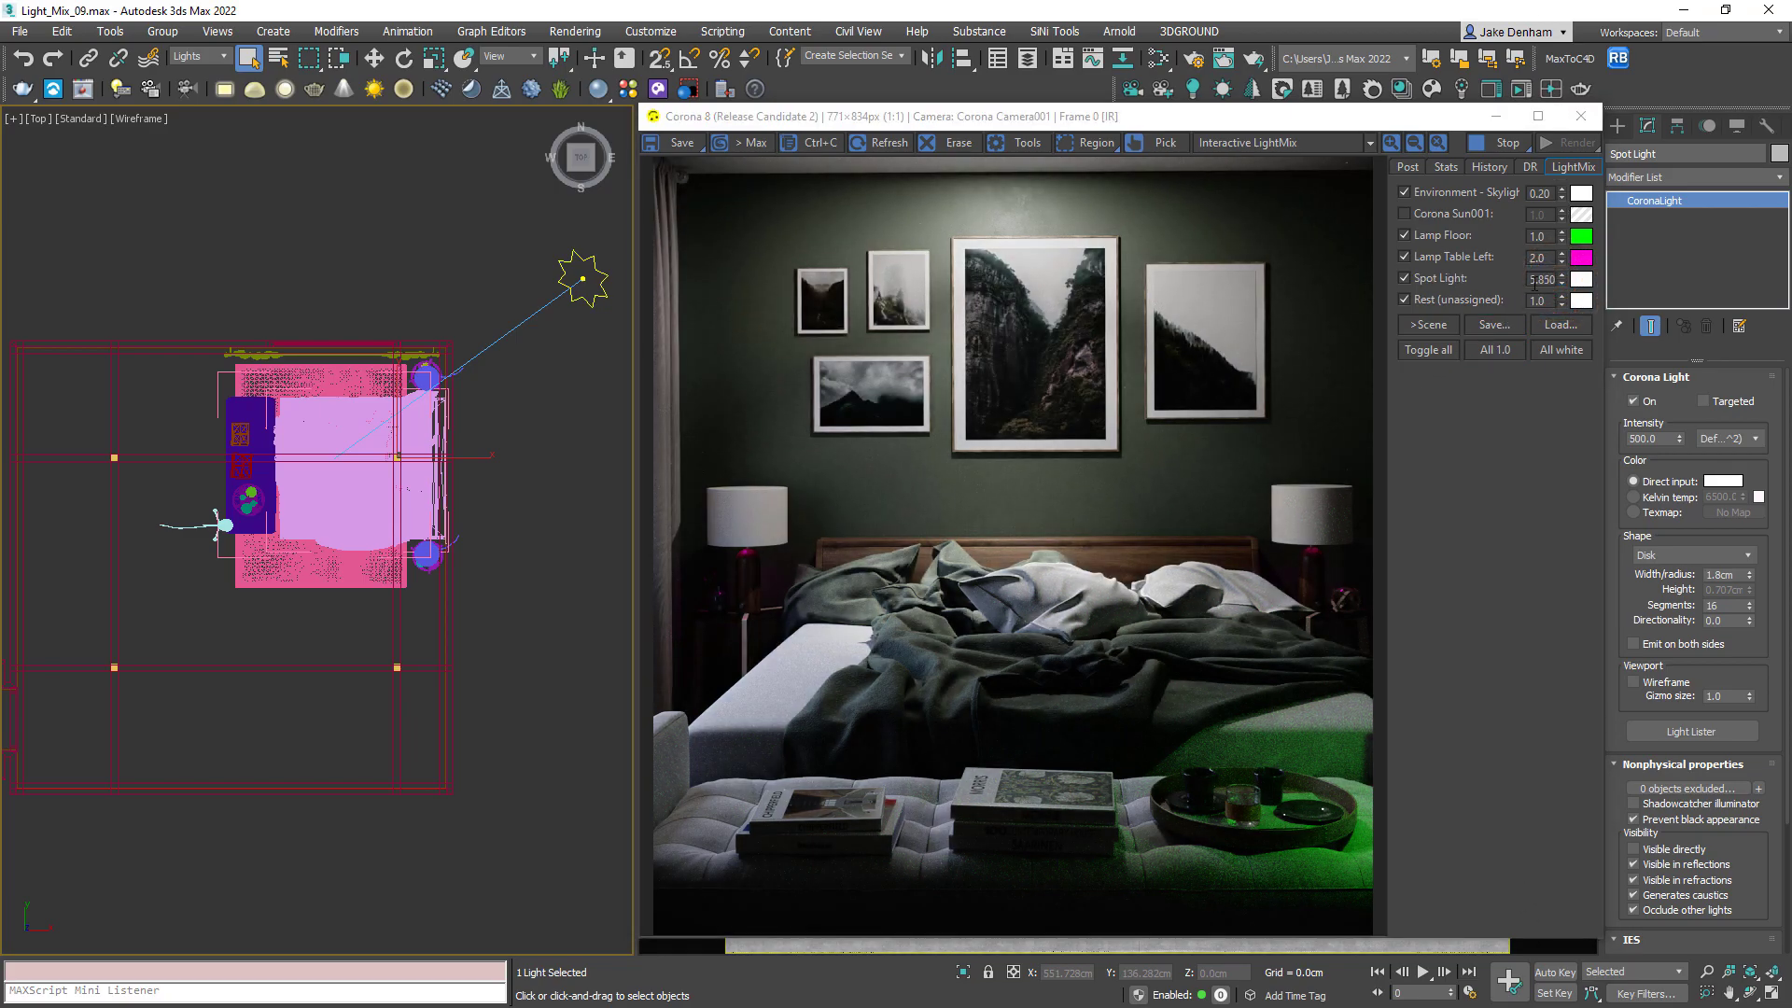
double_click(1534, 279)
text(5.0)
key(Return)
- Save the current LightMix setup as the configuration file Nighttime_01 in the Output folder
click(1494, 324)
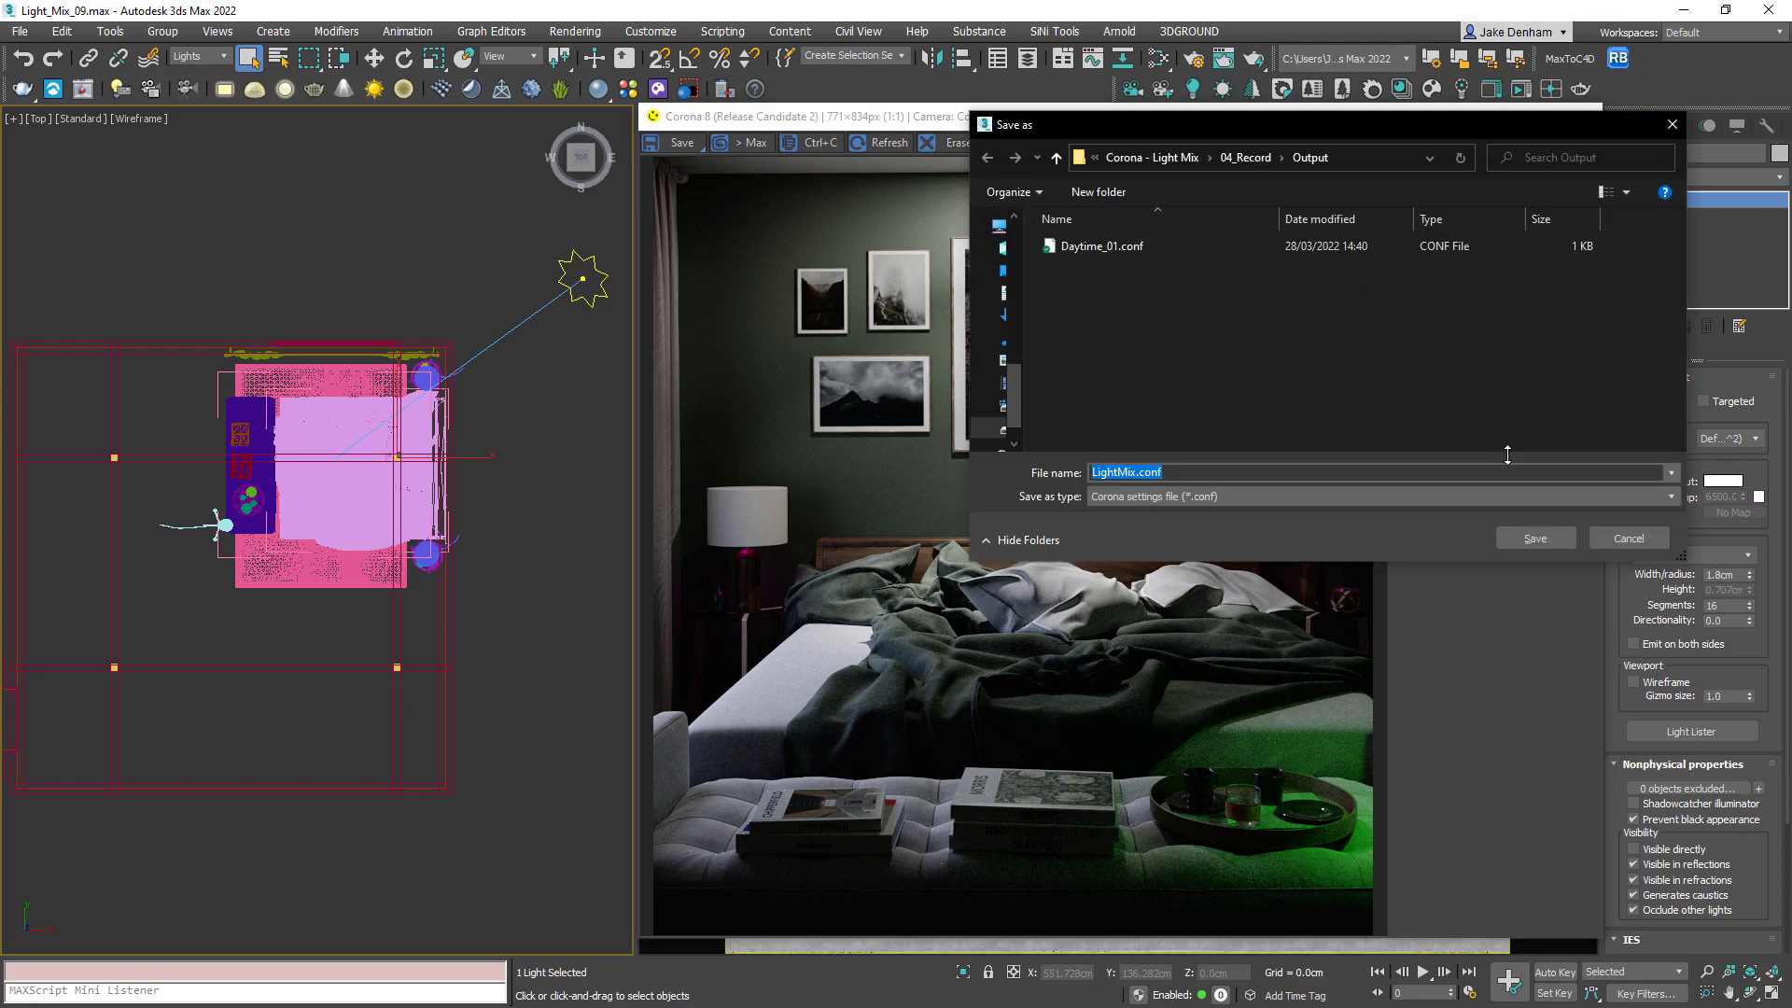
text(Nighttime_0)
key(Return)
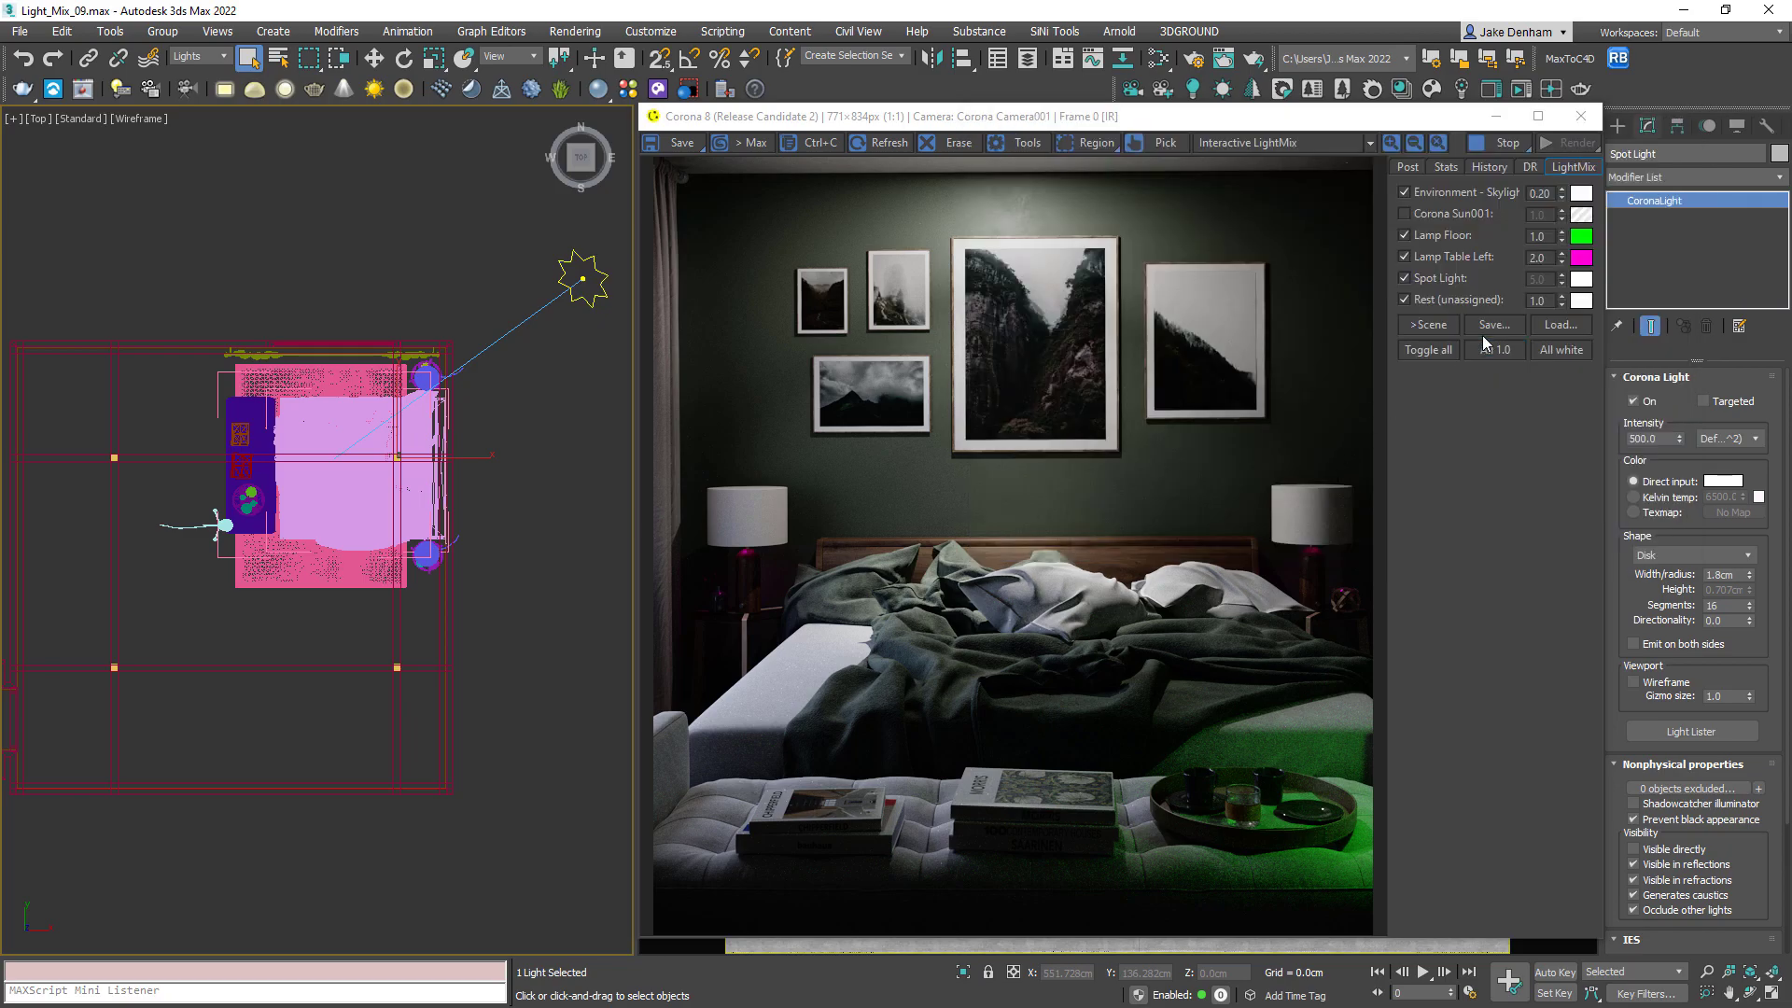
- Load the Daytime_01 LightMix configuration from the Output folder, followed by the Nighttime_01 configuration
click(1555, 325)
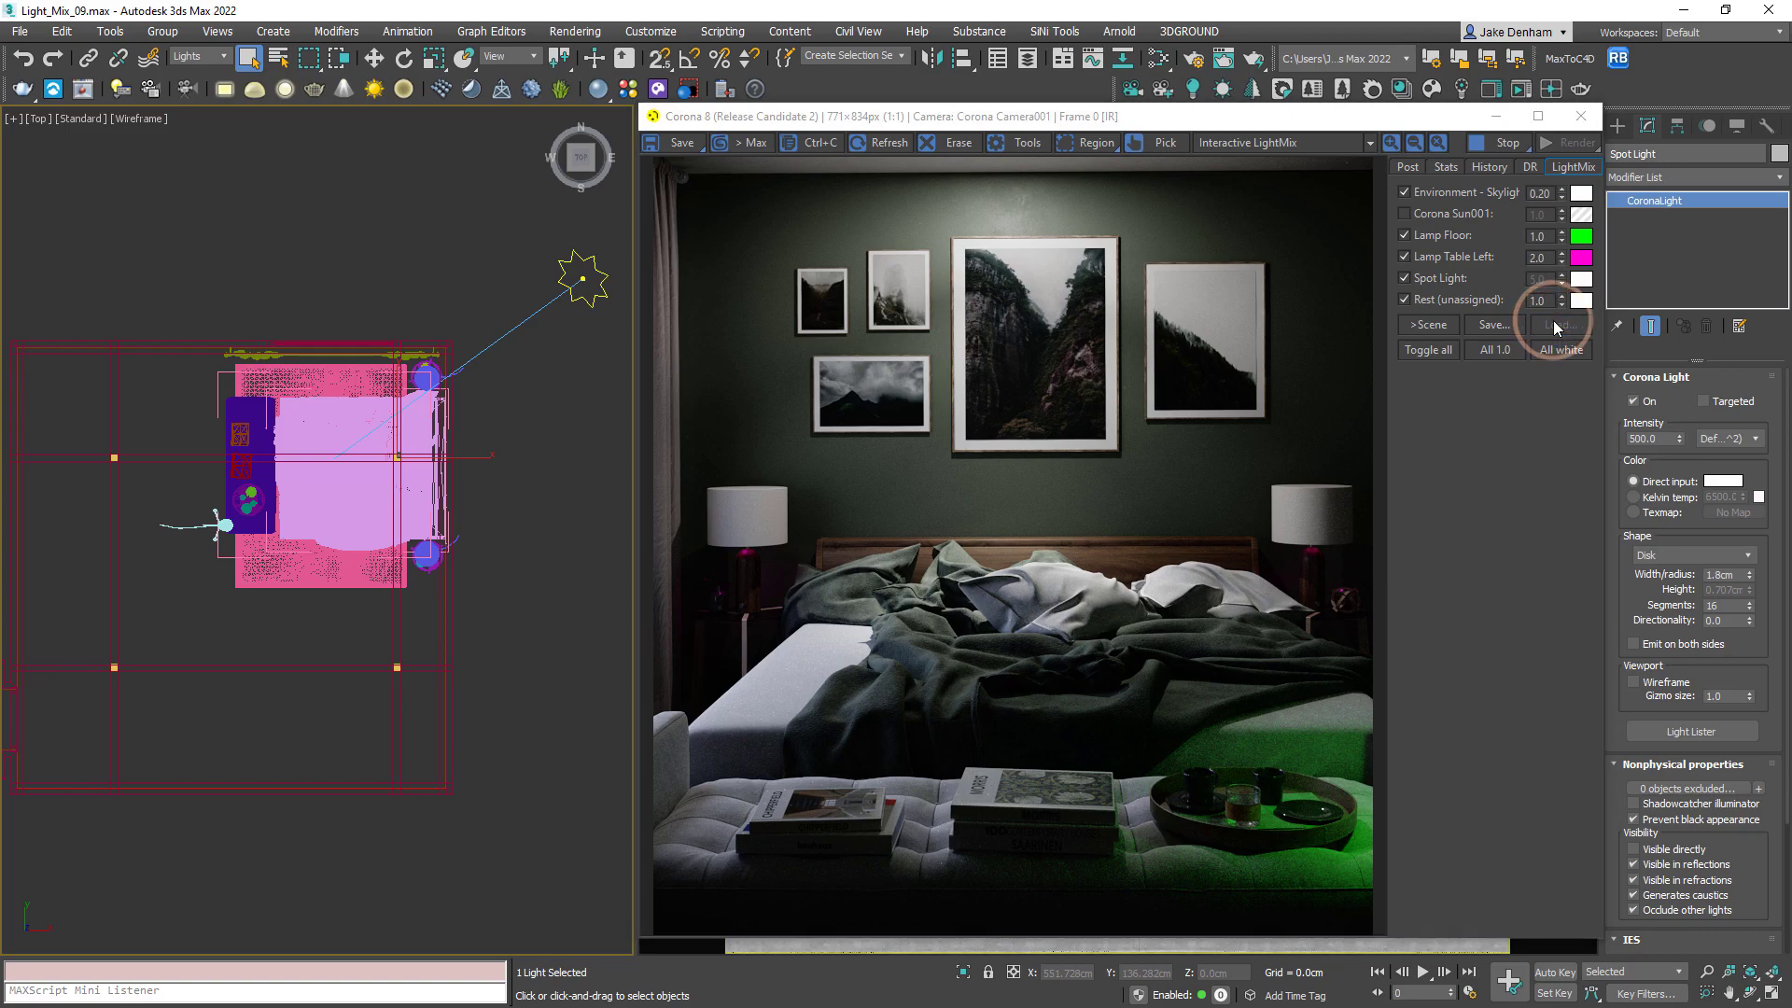
double_click(1275, 248)
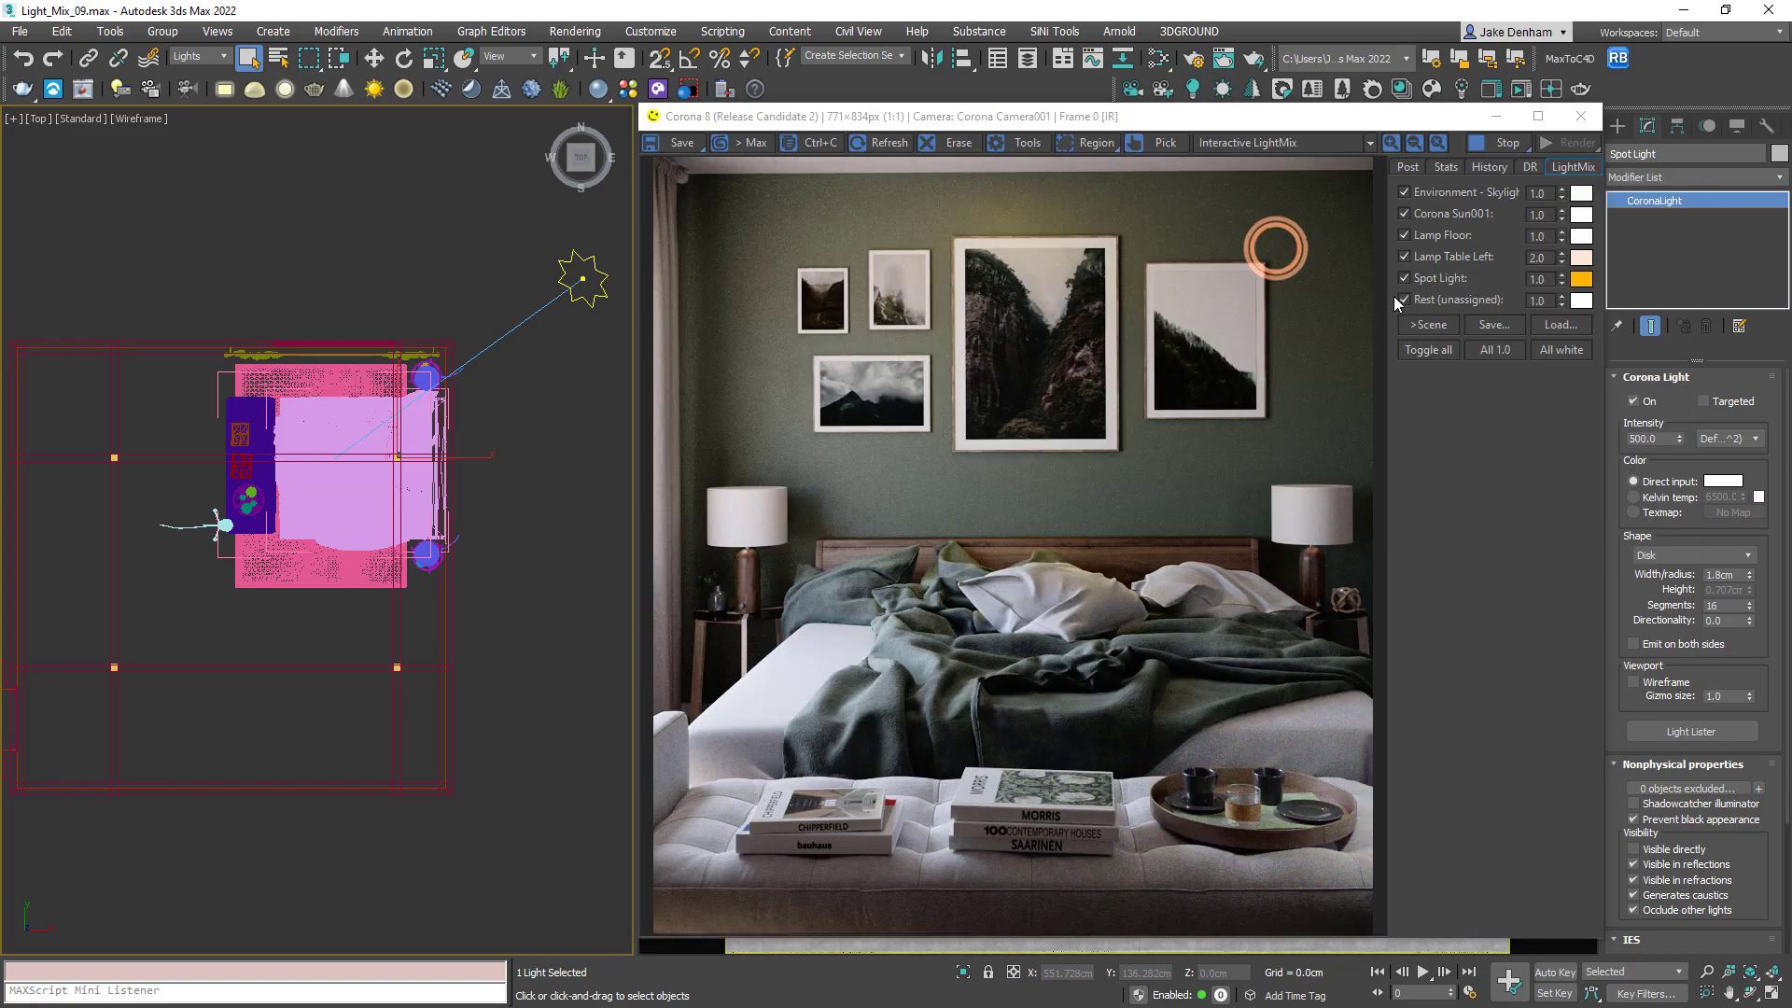
click(1556, 325)
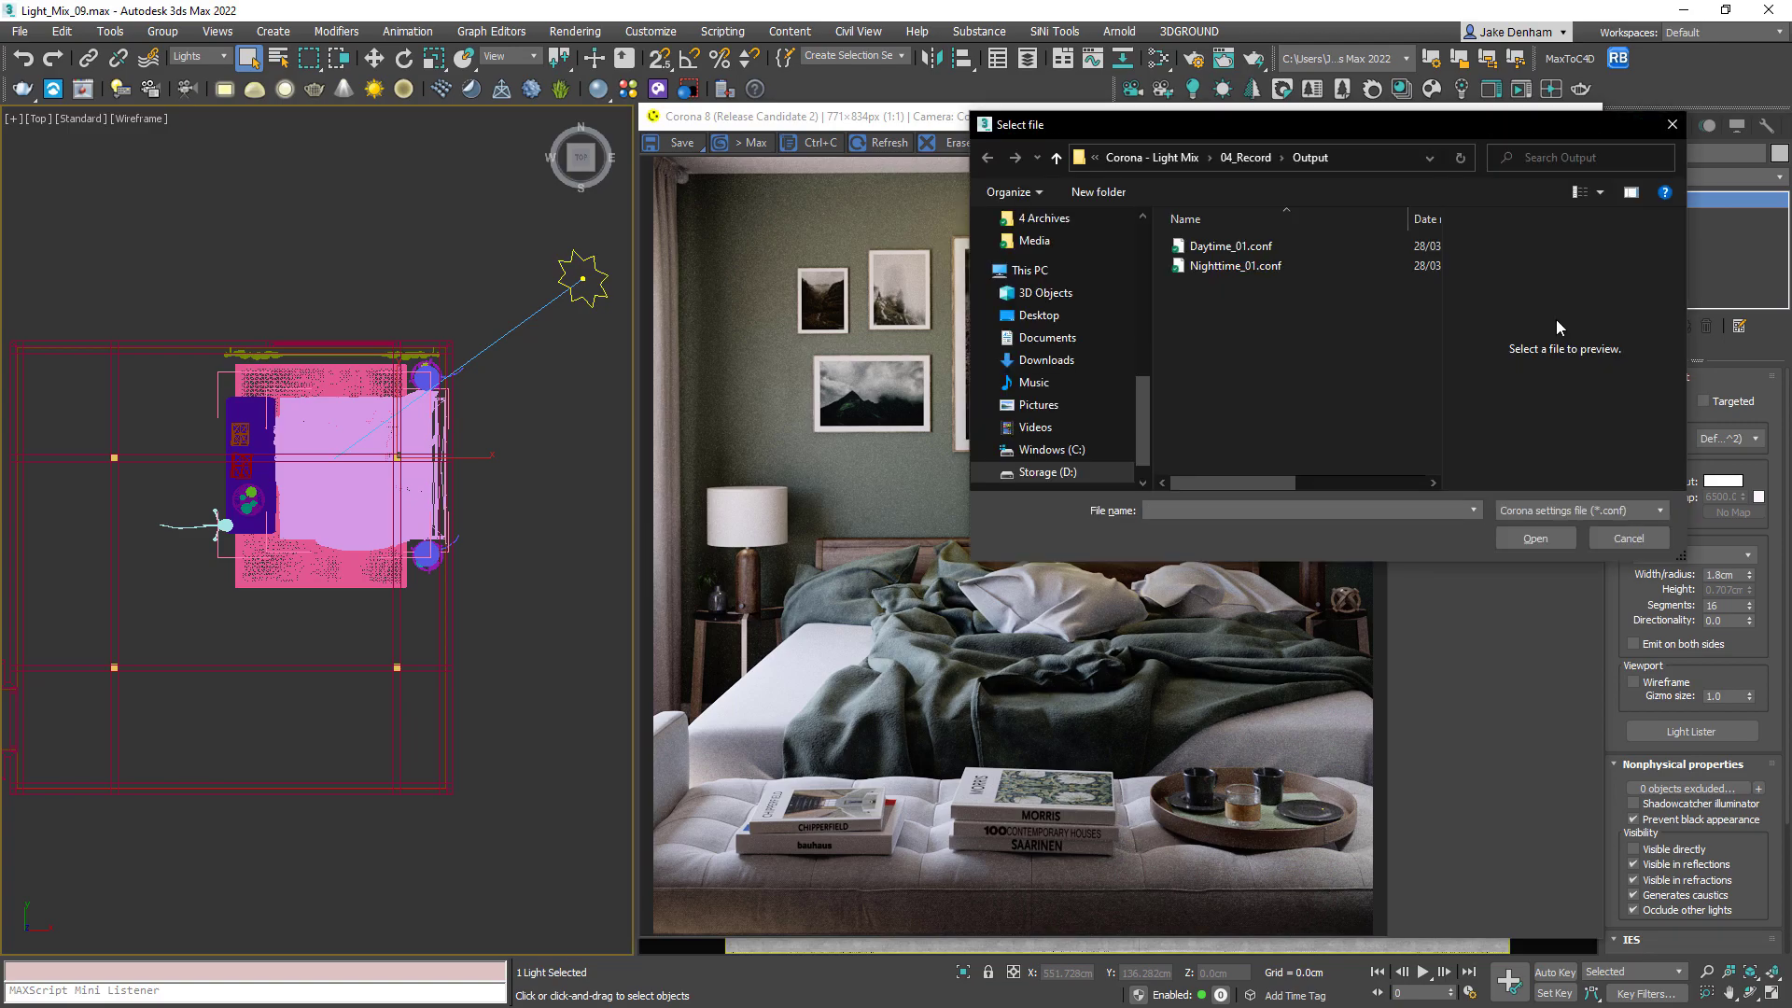
double_click(1222, 266)
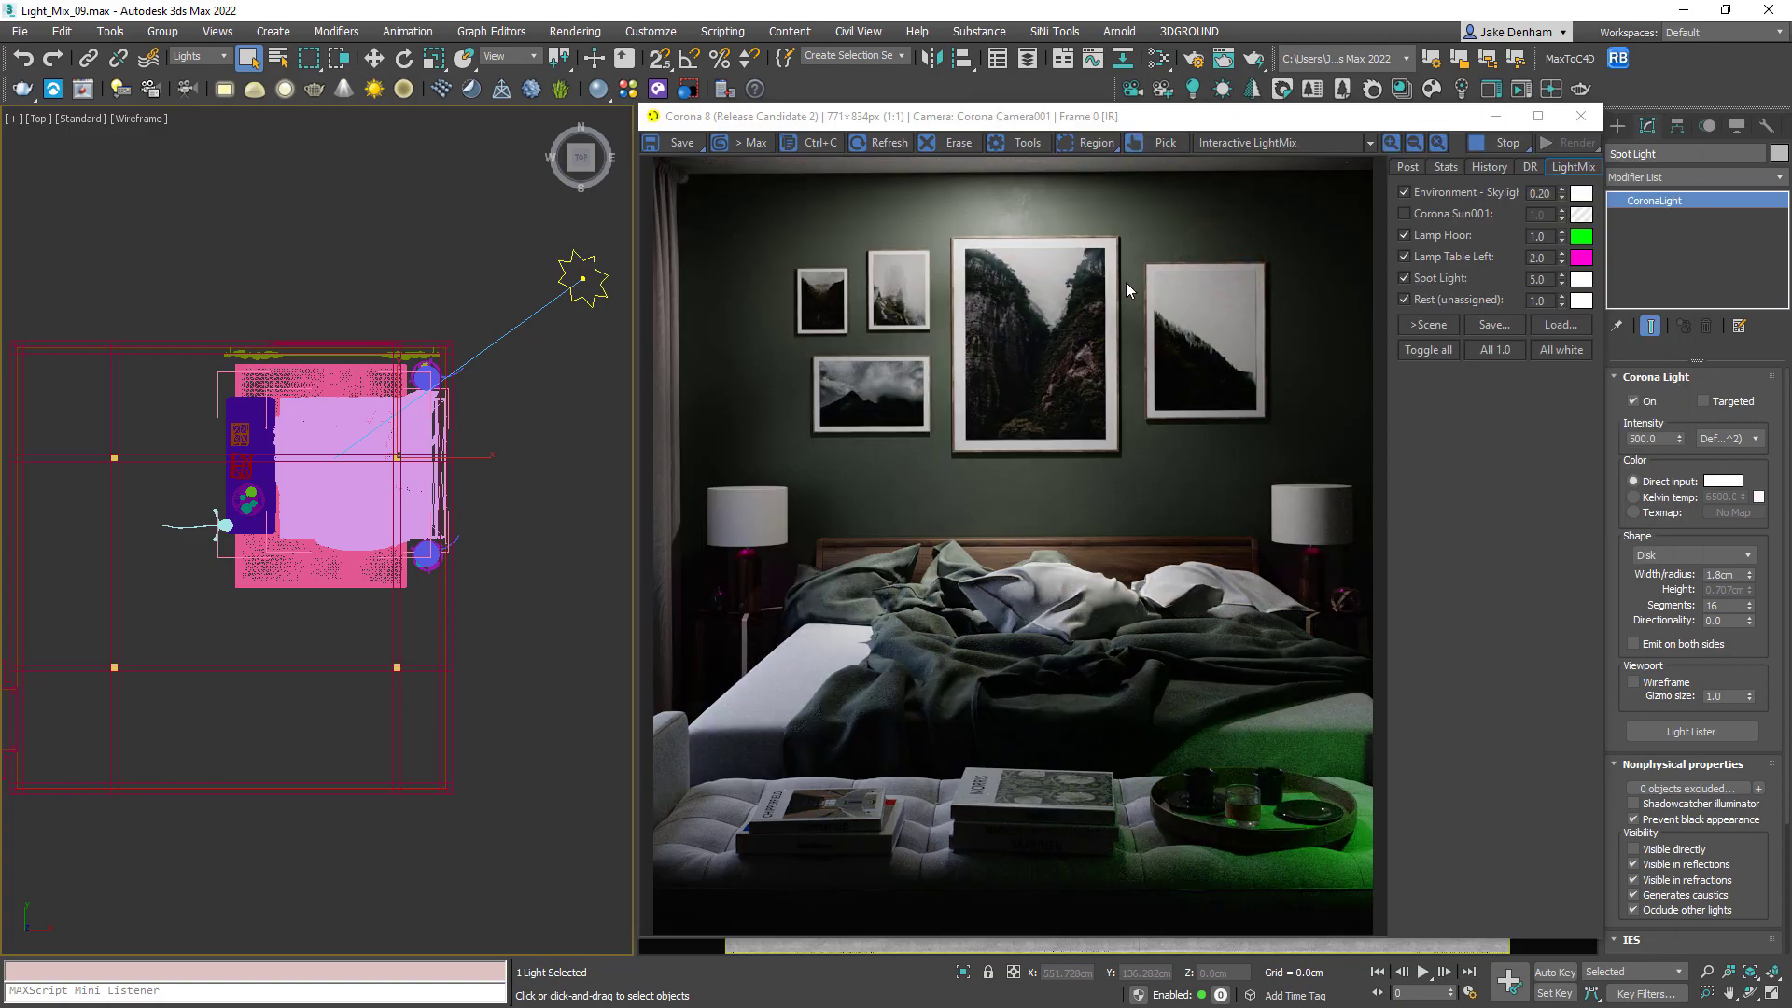
- Switch the interactive render to Corona Camera002 and load the Daytime_01 LightMix configuration
click(618, 436)
click(672, 949)
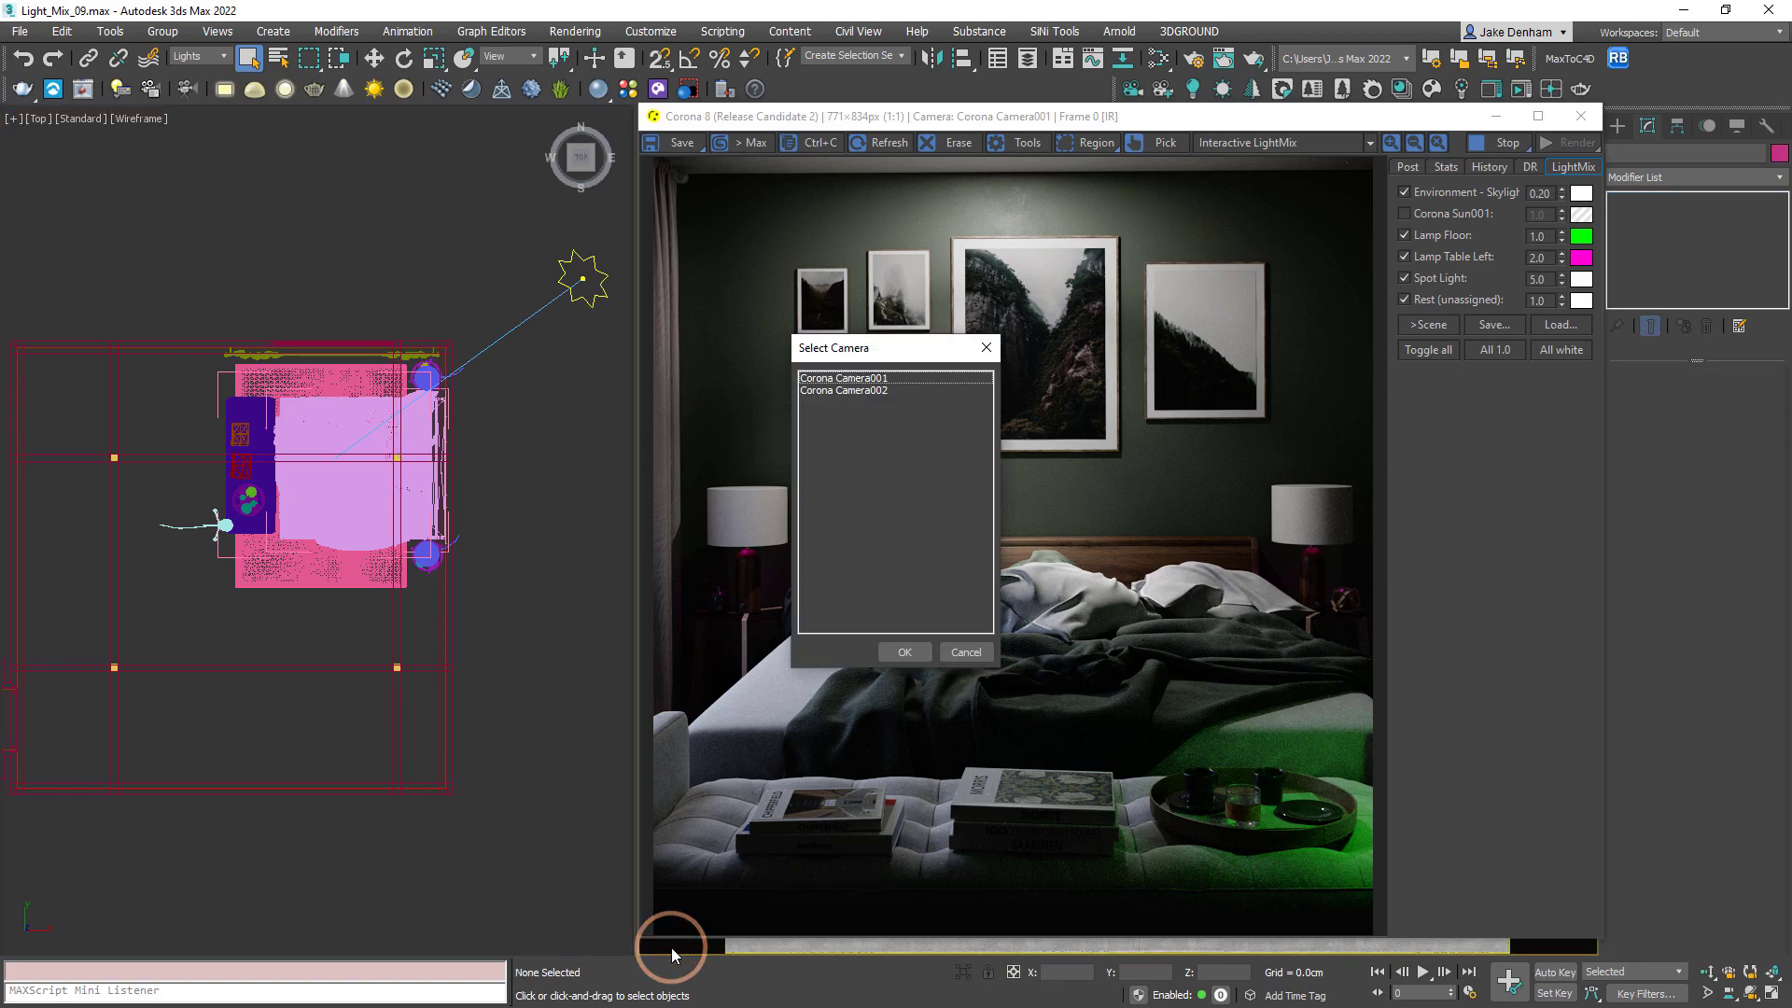
double_click(868, 394)
click(1556, 323)
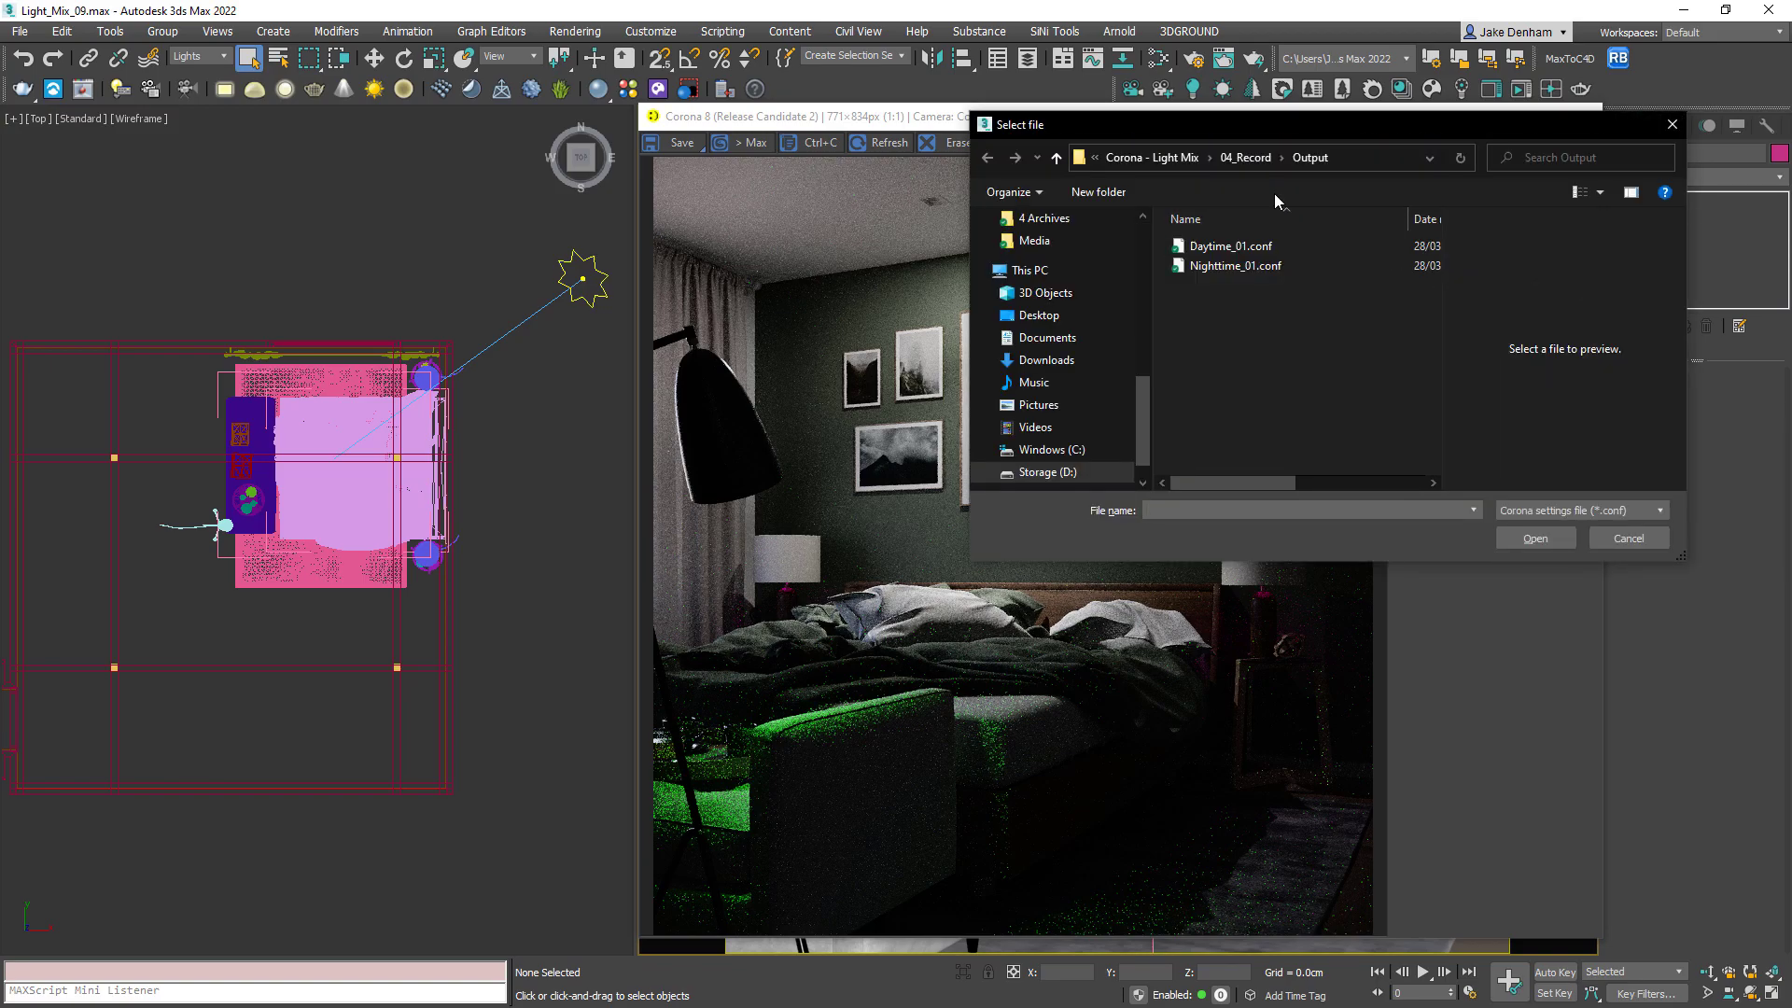
double_click(1234, 245)
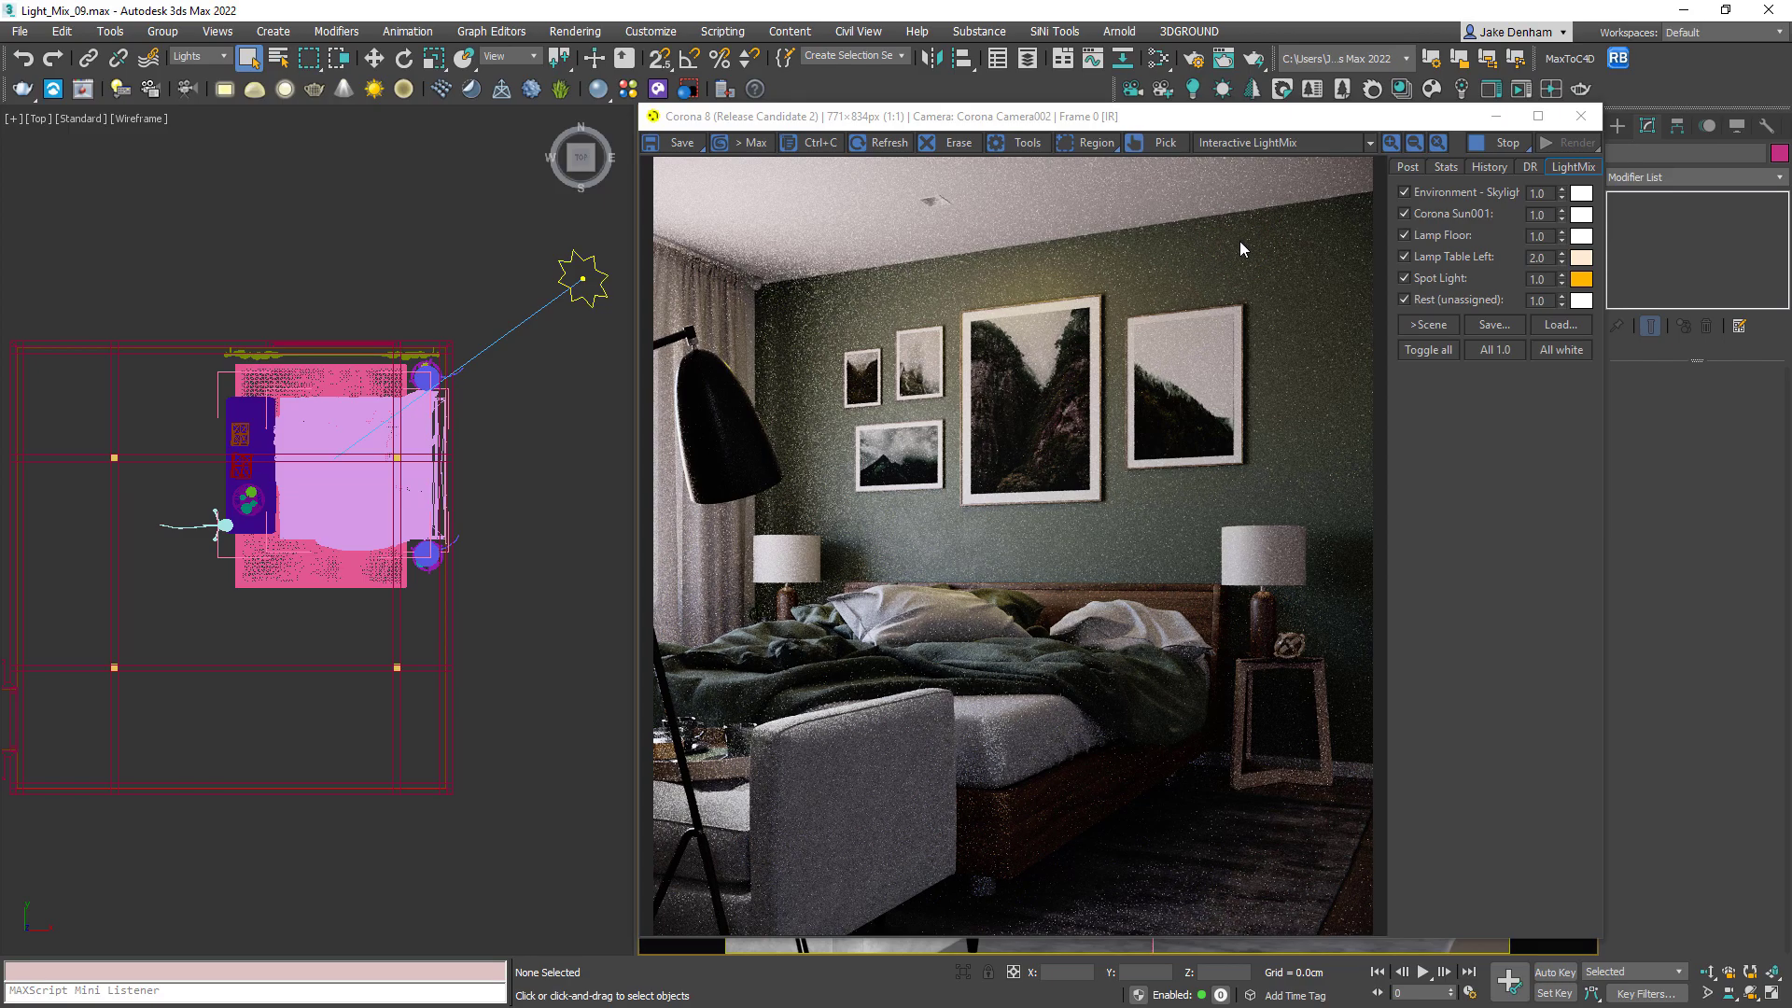
- Stop the interactive render and set the scene environment to multiple LightMix maps with a map count of 3
click(1487, 143)
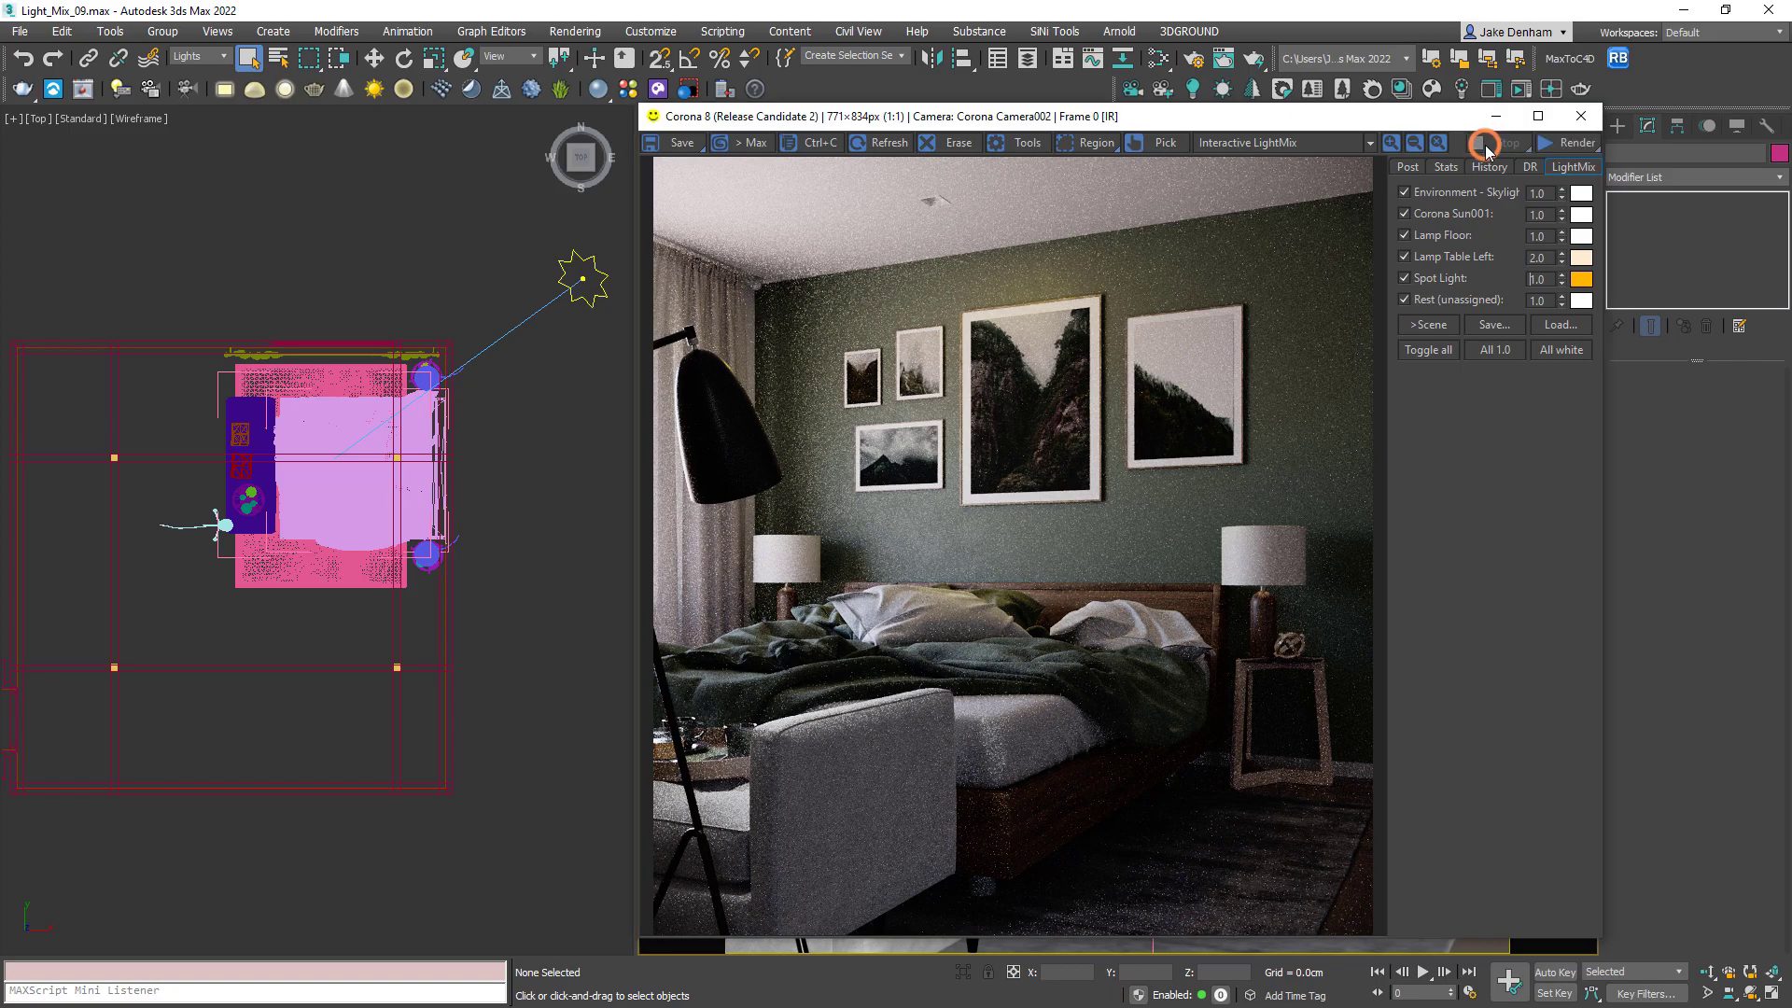
click(1195, 59)
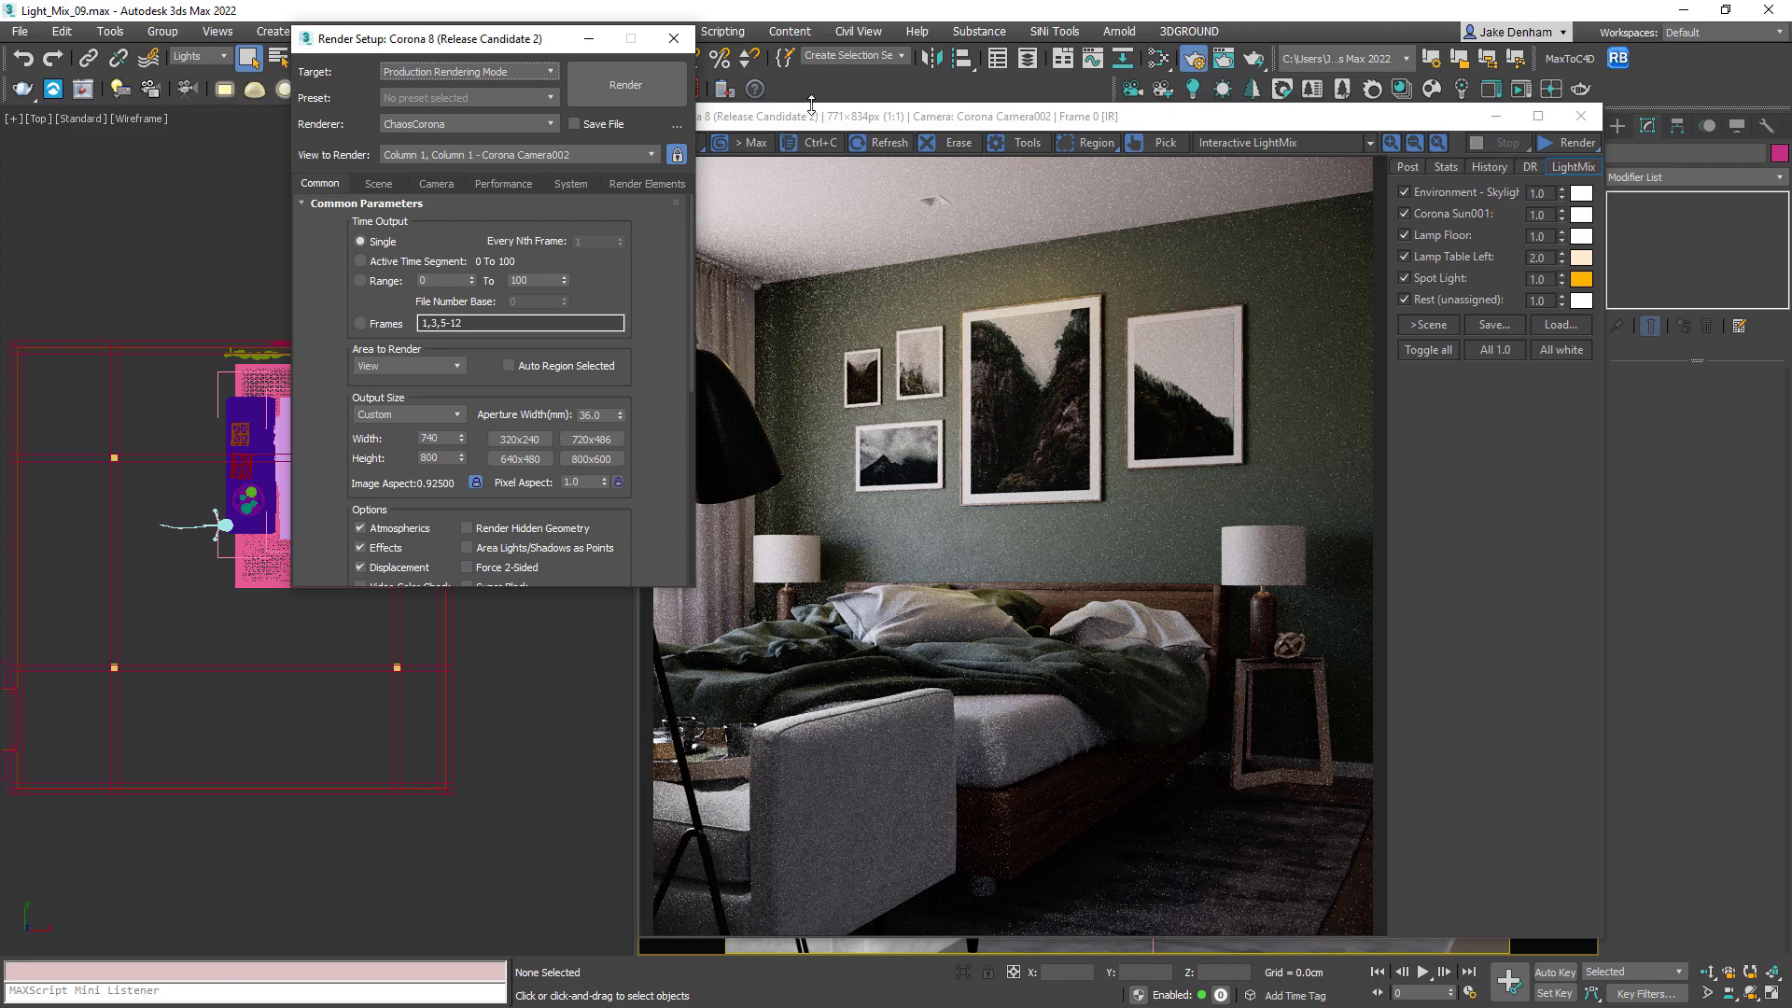
click(395, 186)
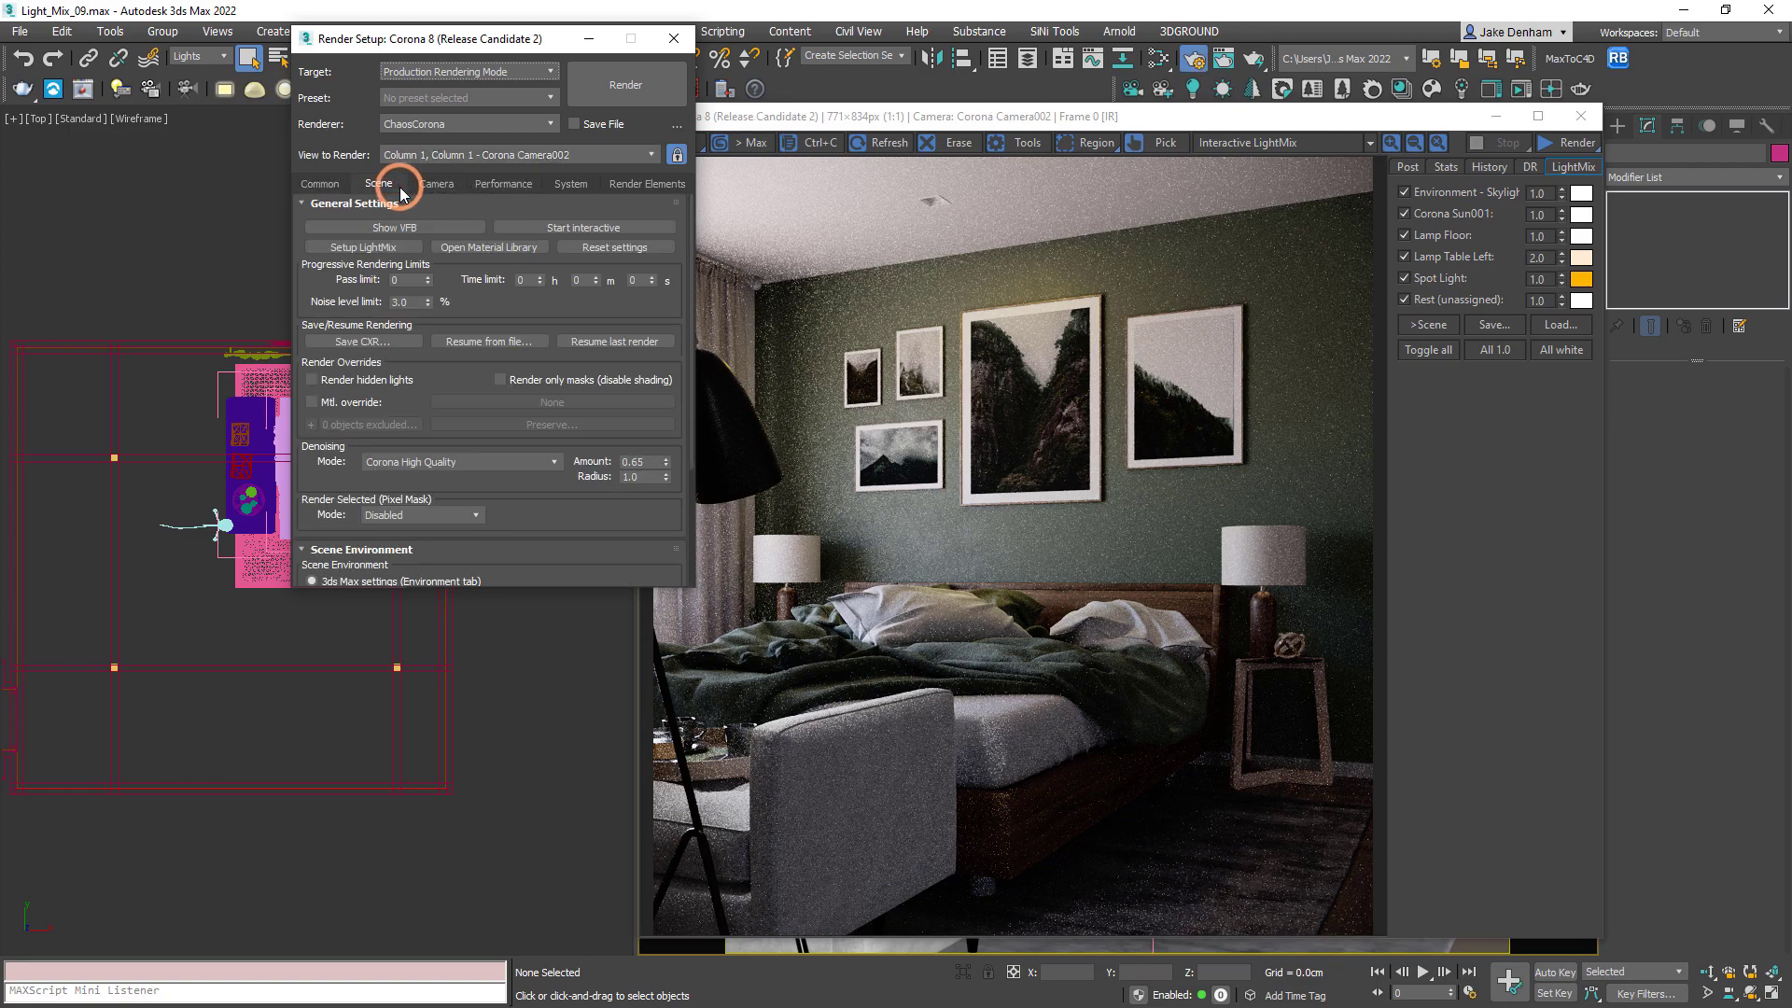
scroll(529, 492, down, 5)
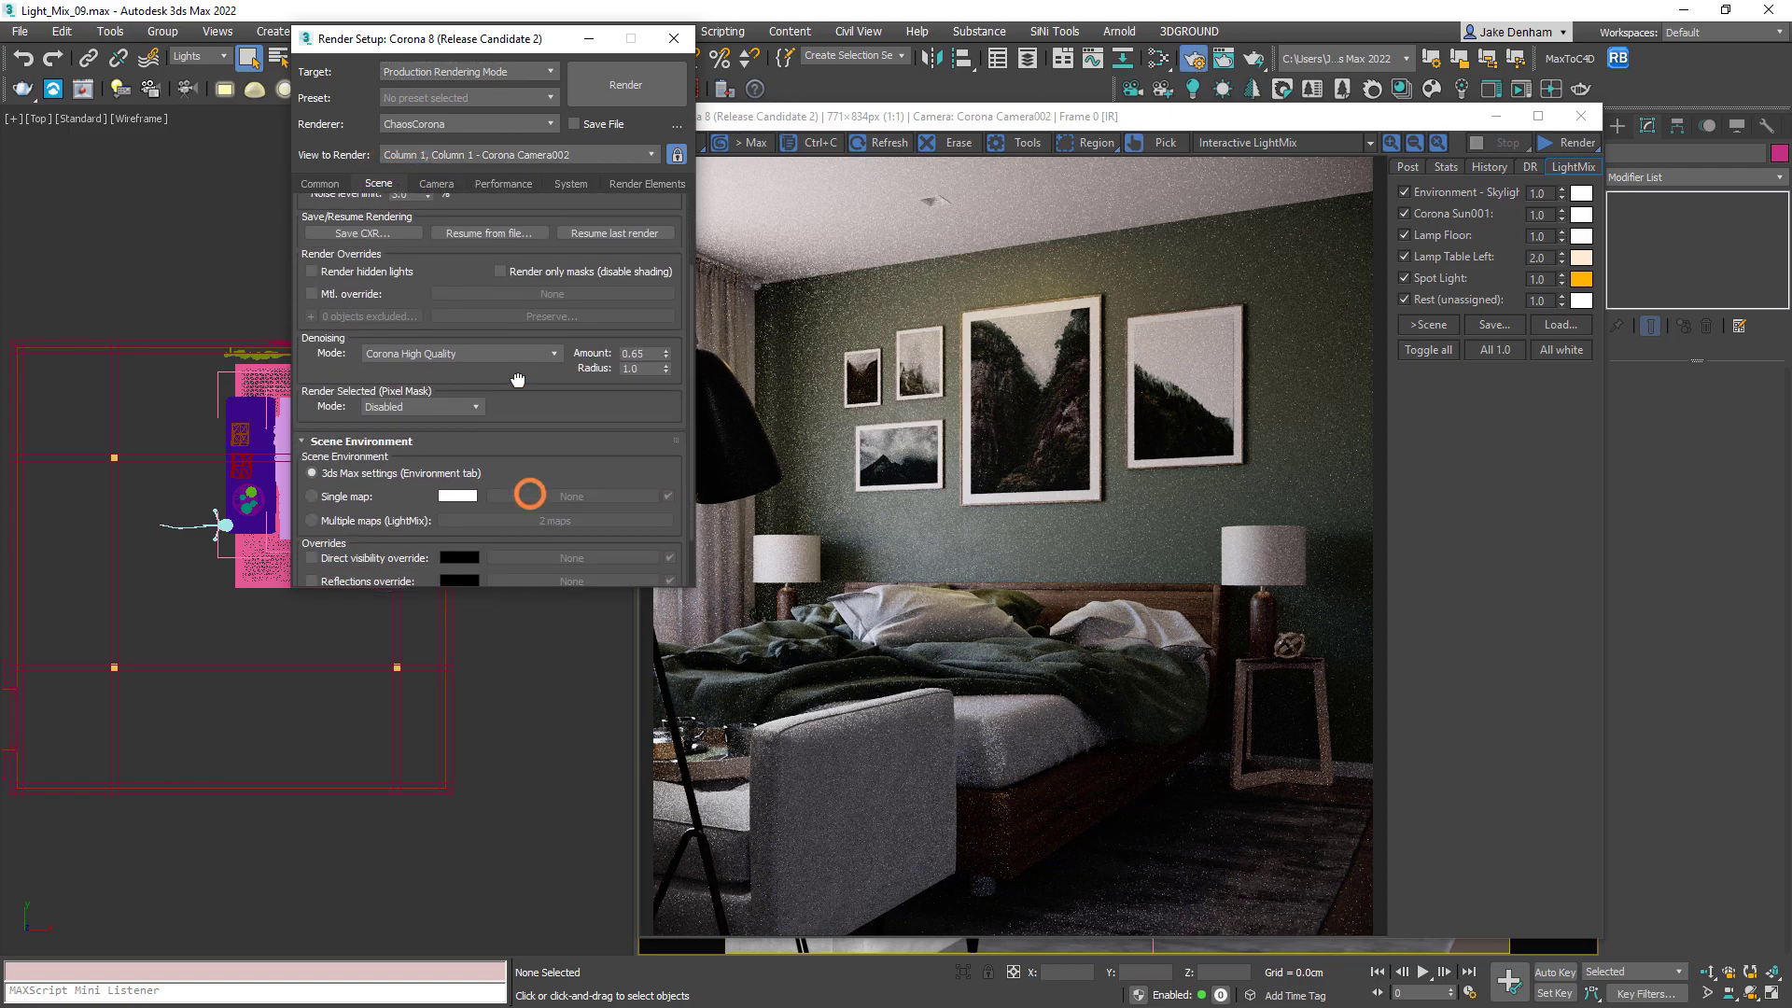
click(364, 456)
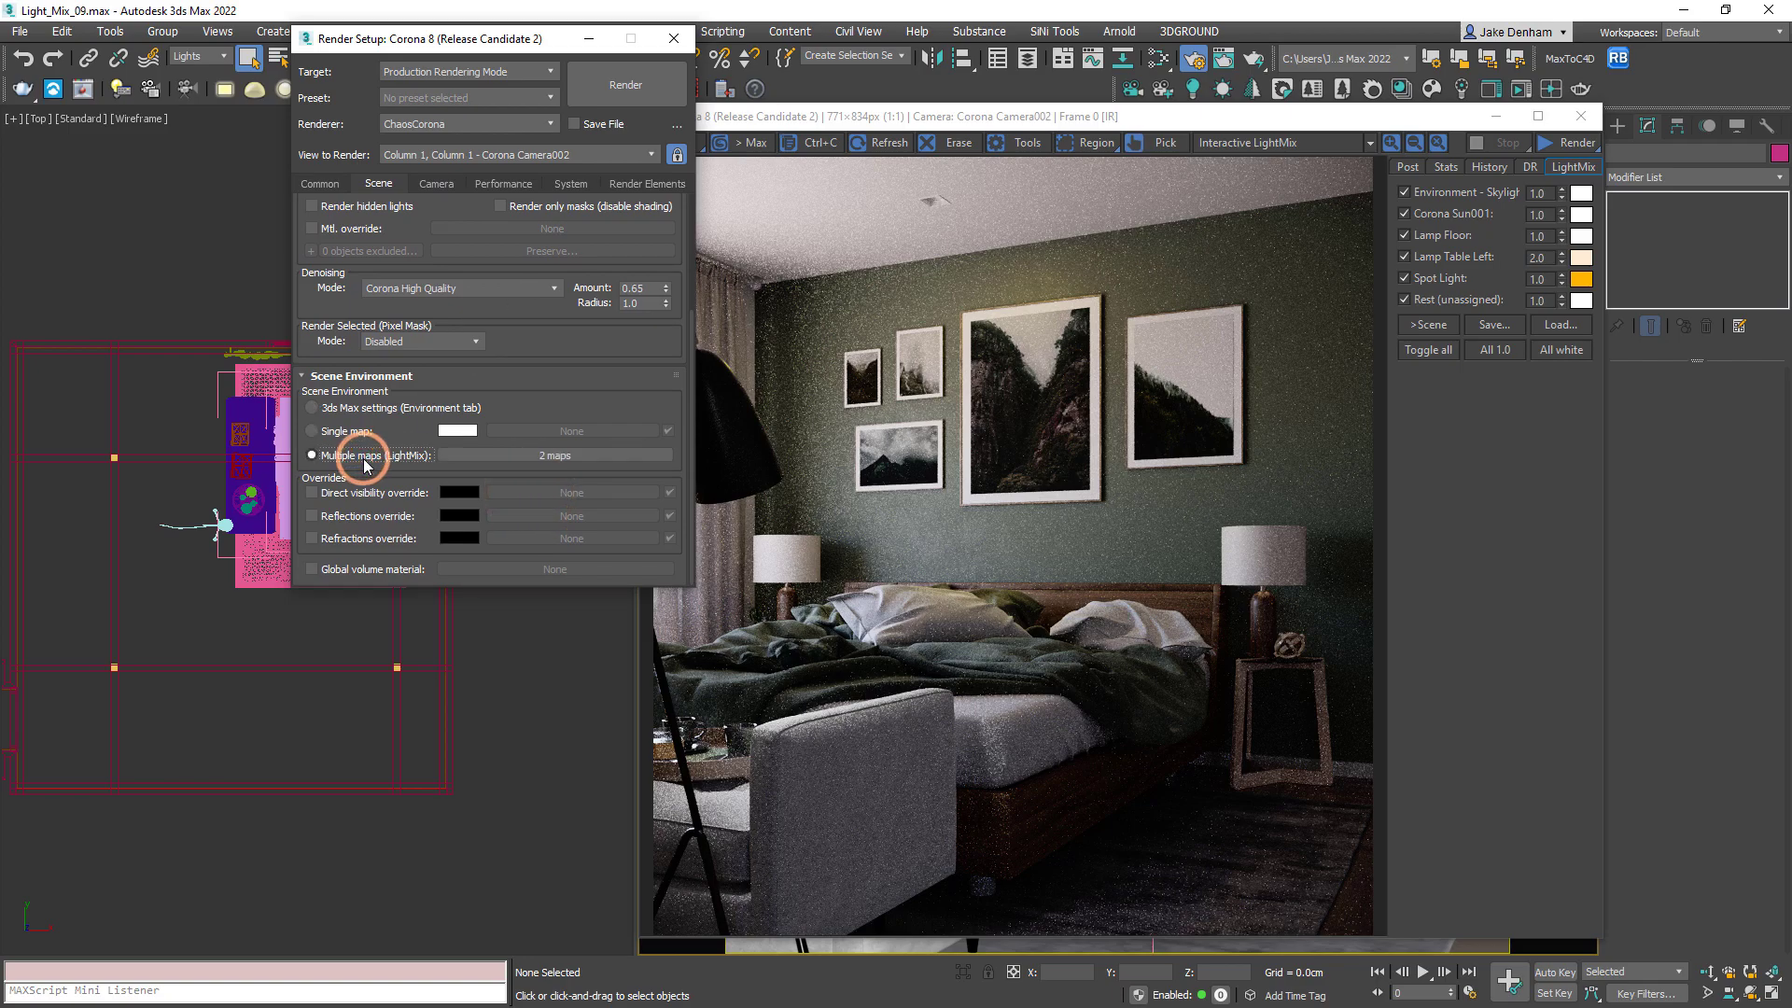
click(451, 458)
text(3)
key(Return)
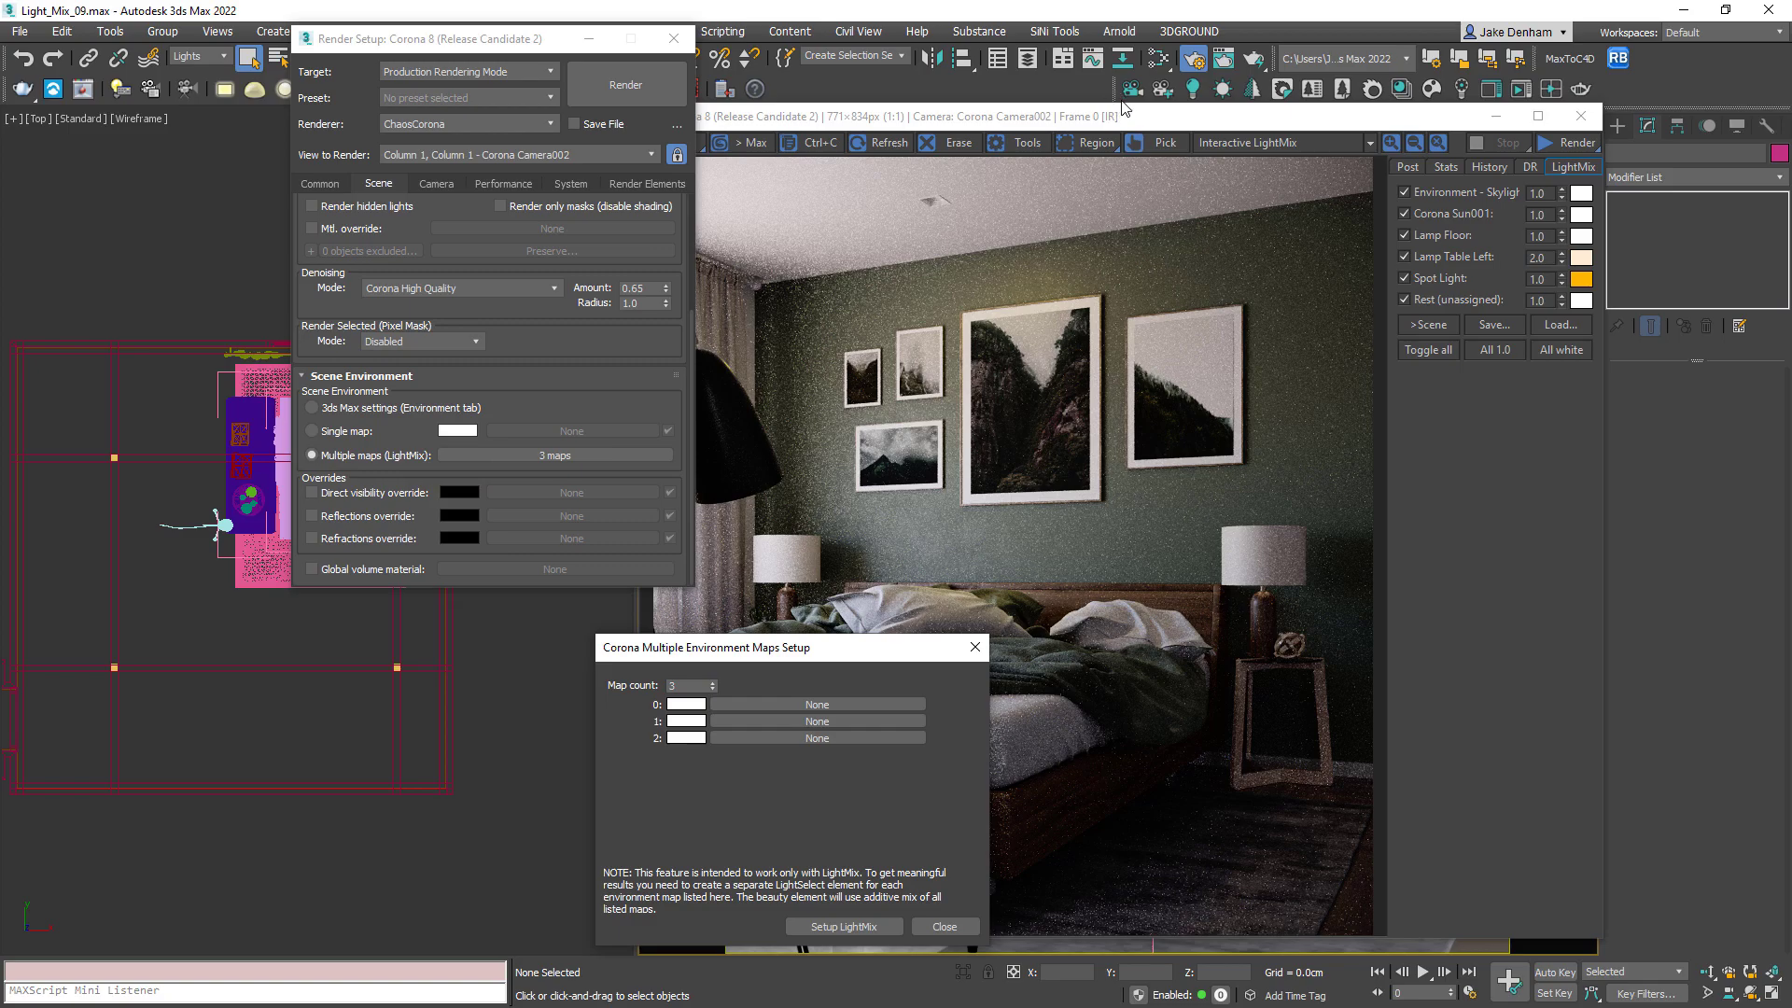
- Create a second Corona Sun up and left of the room in the top view, with its target at the bed
click(1221, 88)
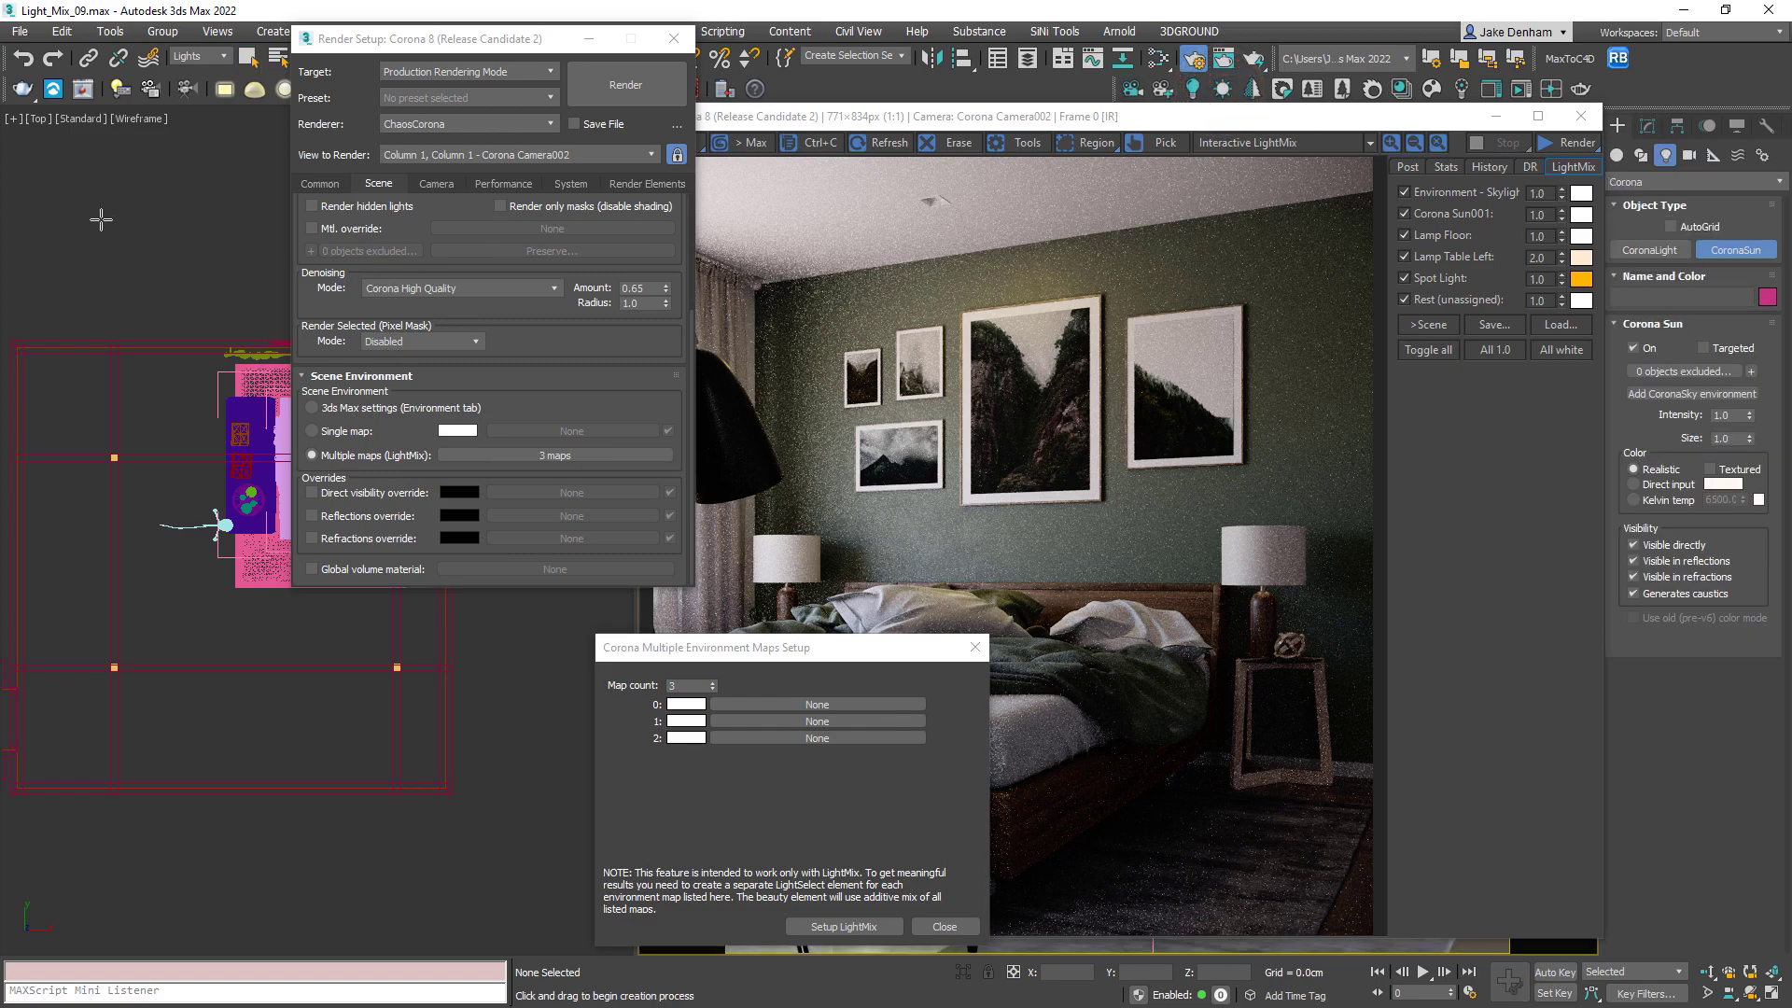
drag(82, 207, 301, 442)
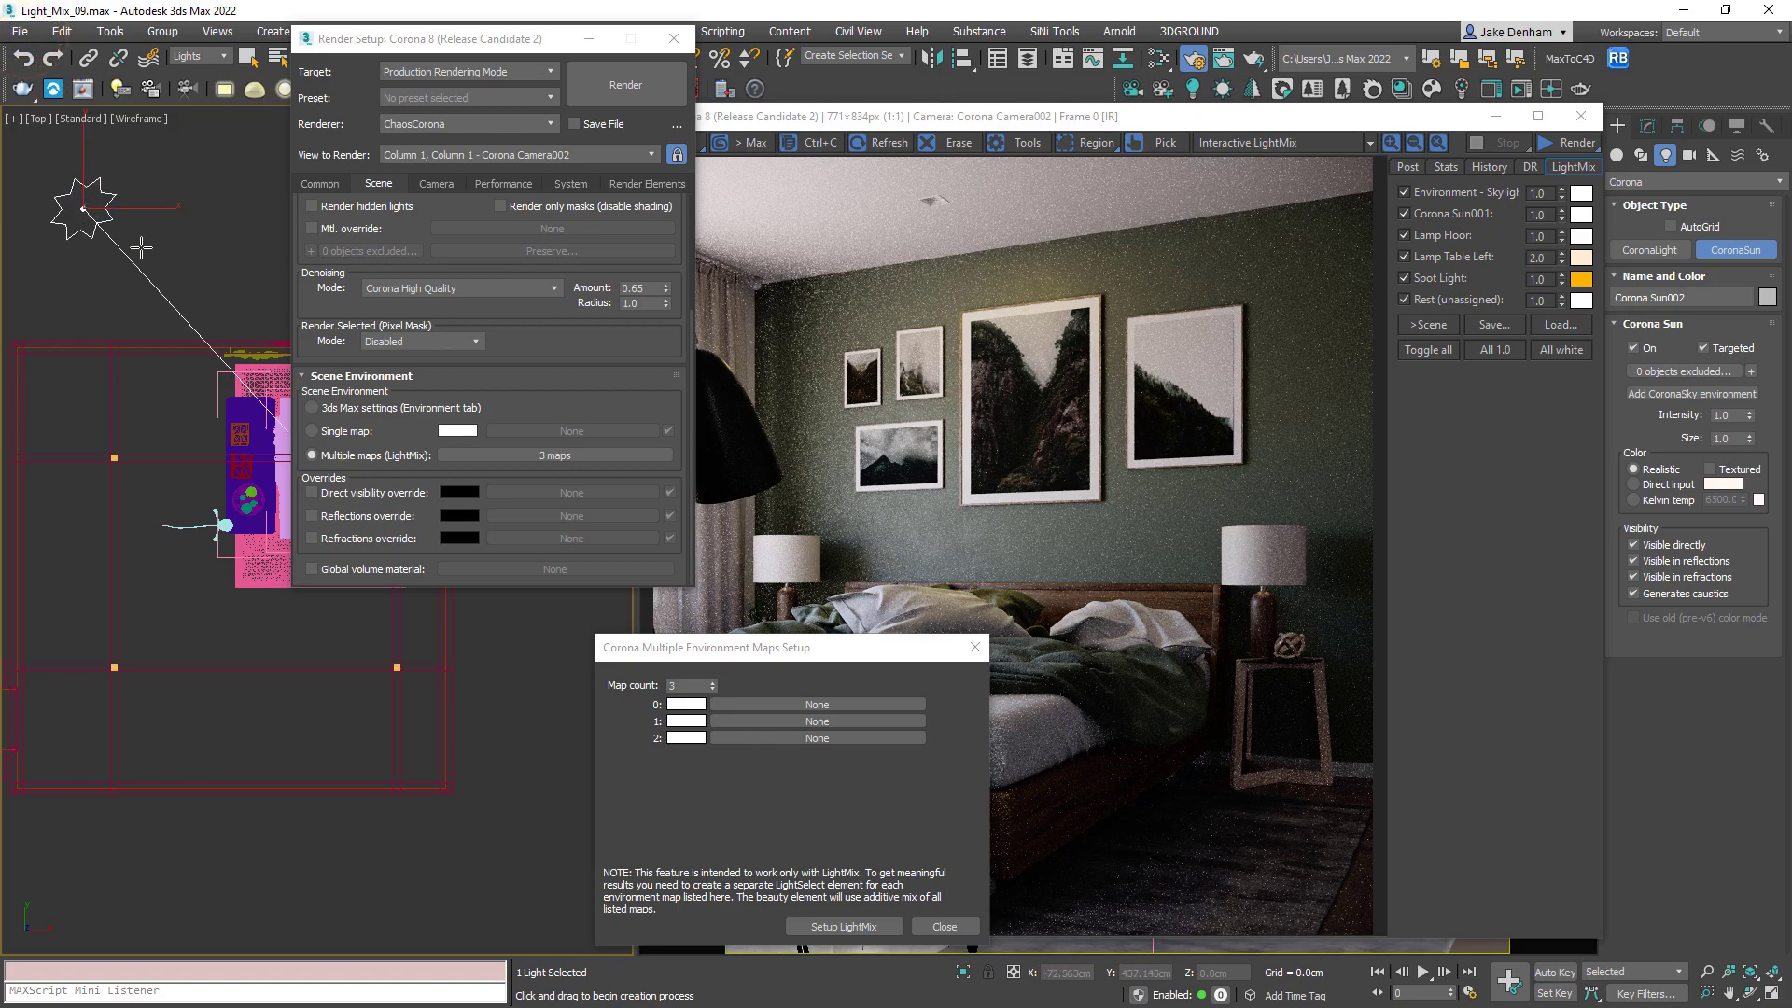
- Assign the Skylight environment CoronaSky map to environment map slot 0 and display its parameters
key(m)
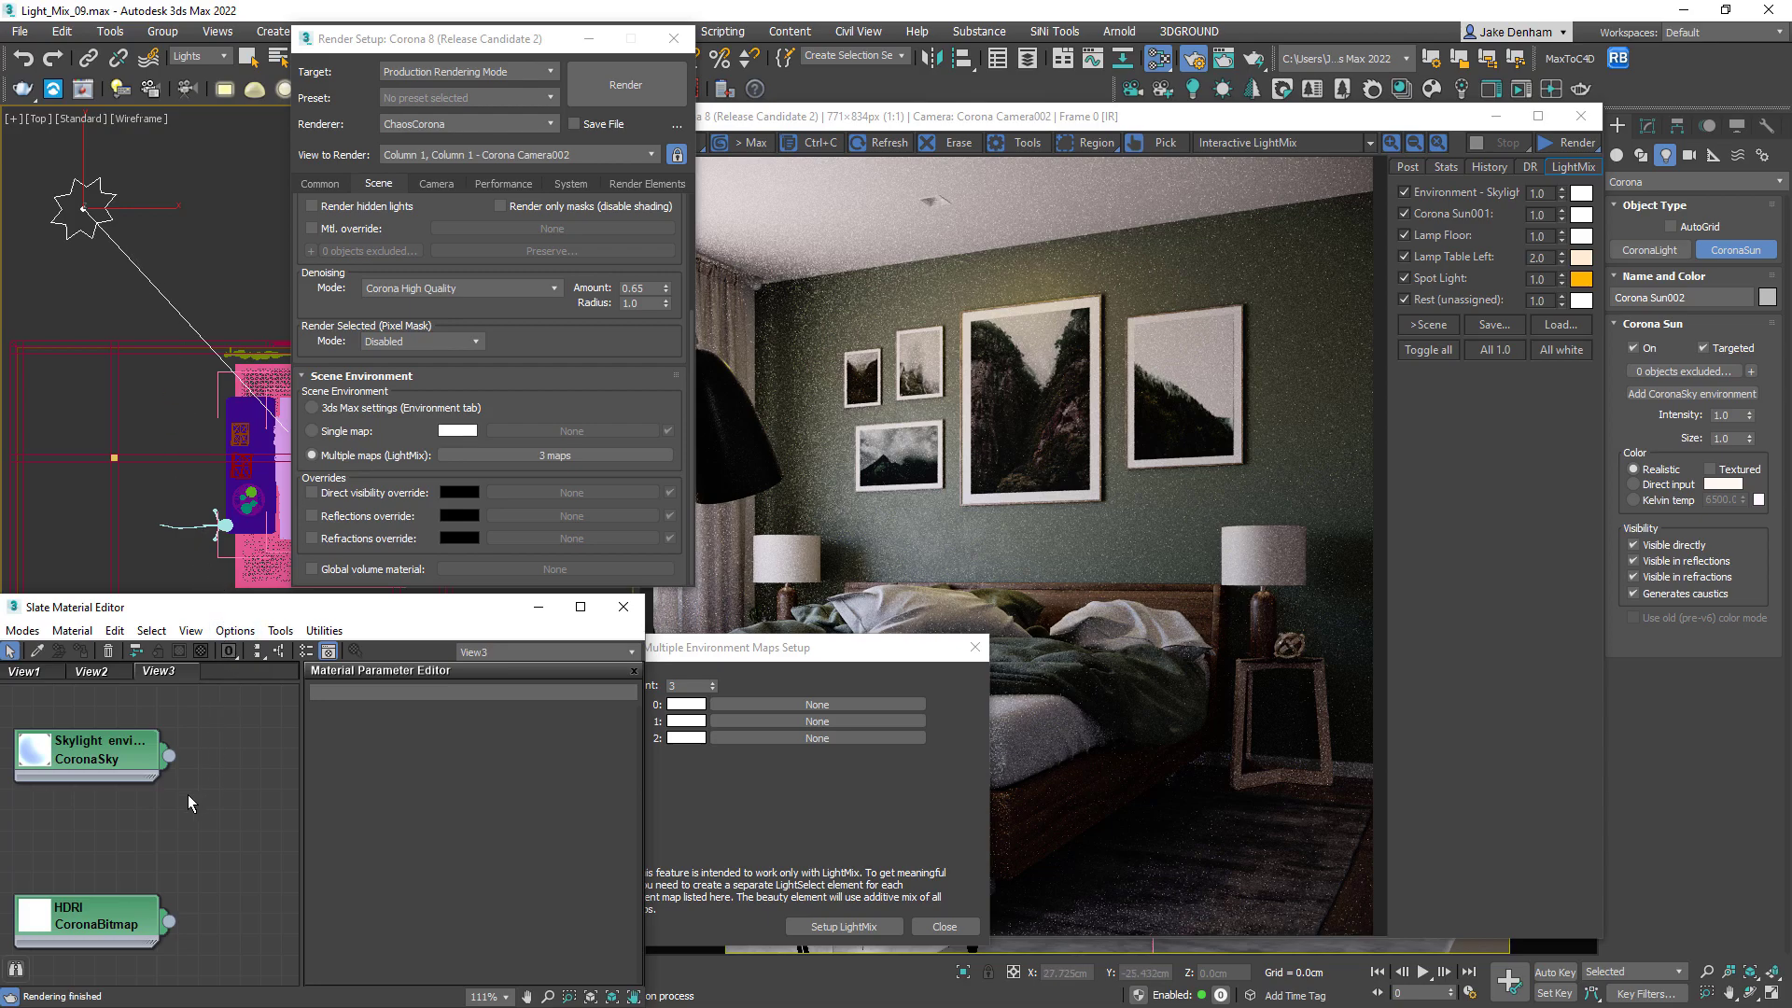
drag(169, 757, 760, 706)
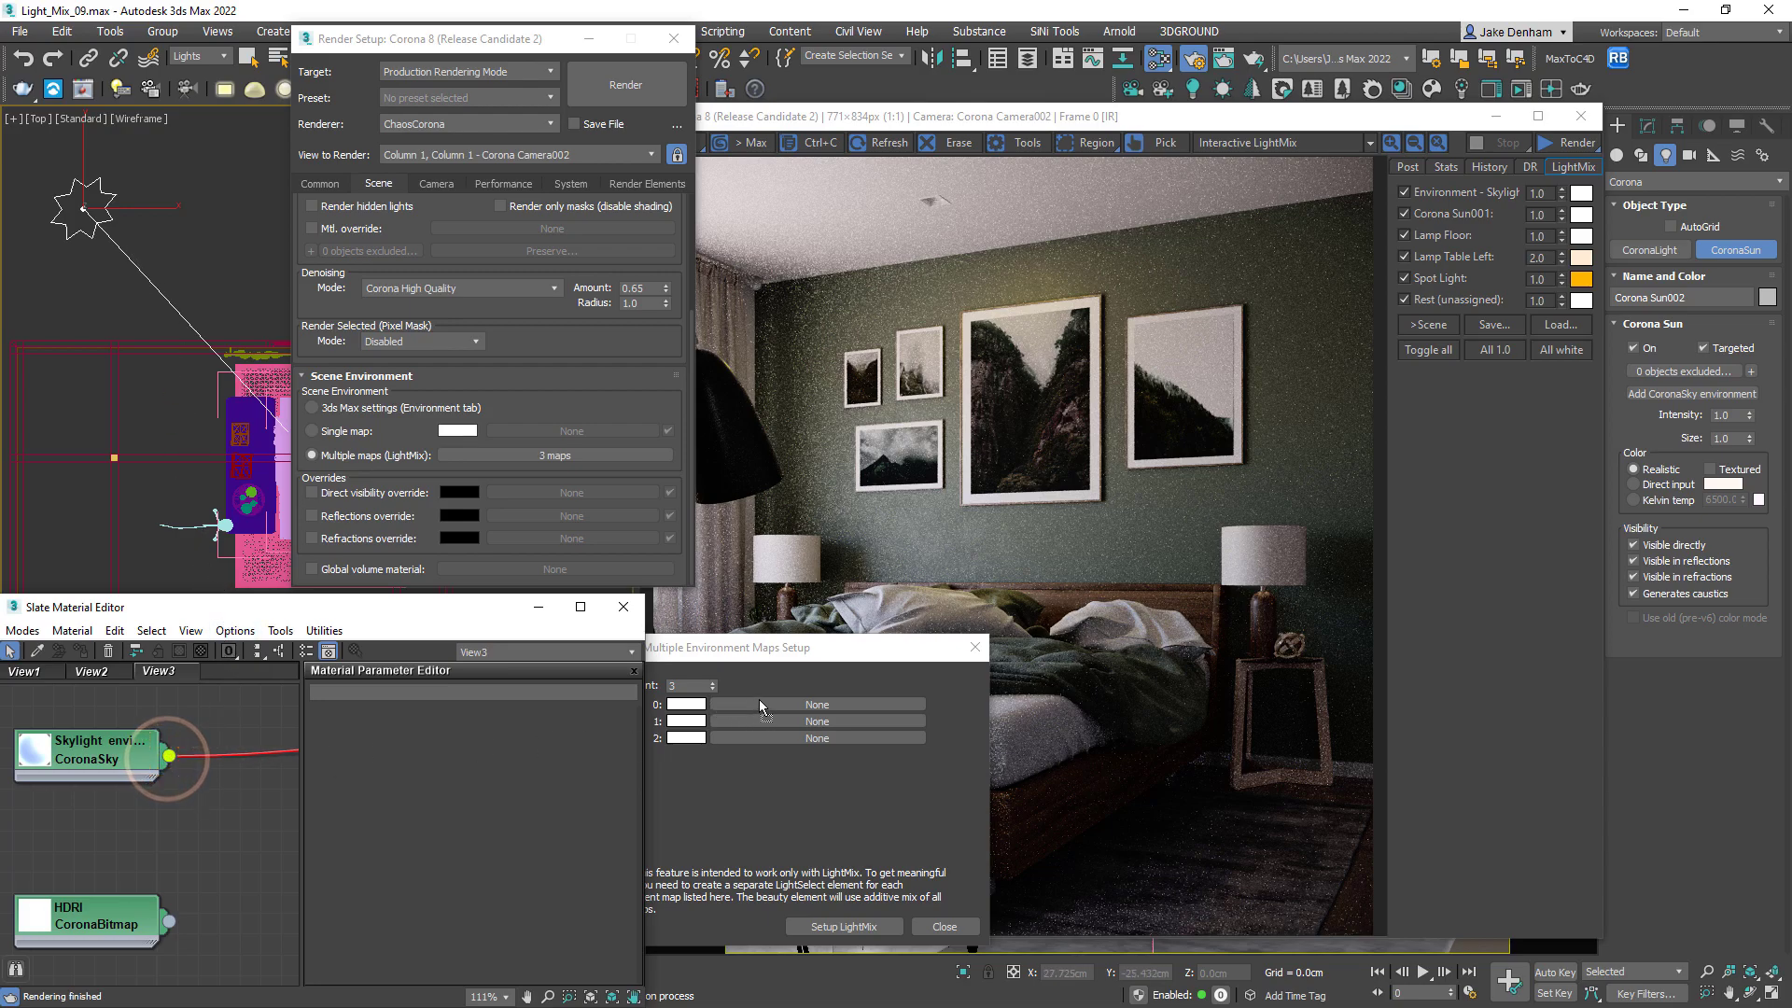
click(749, 797)
click(750, 854)
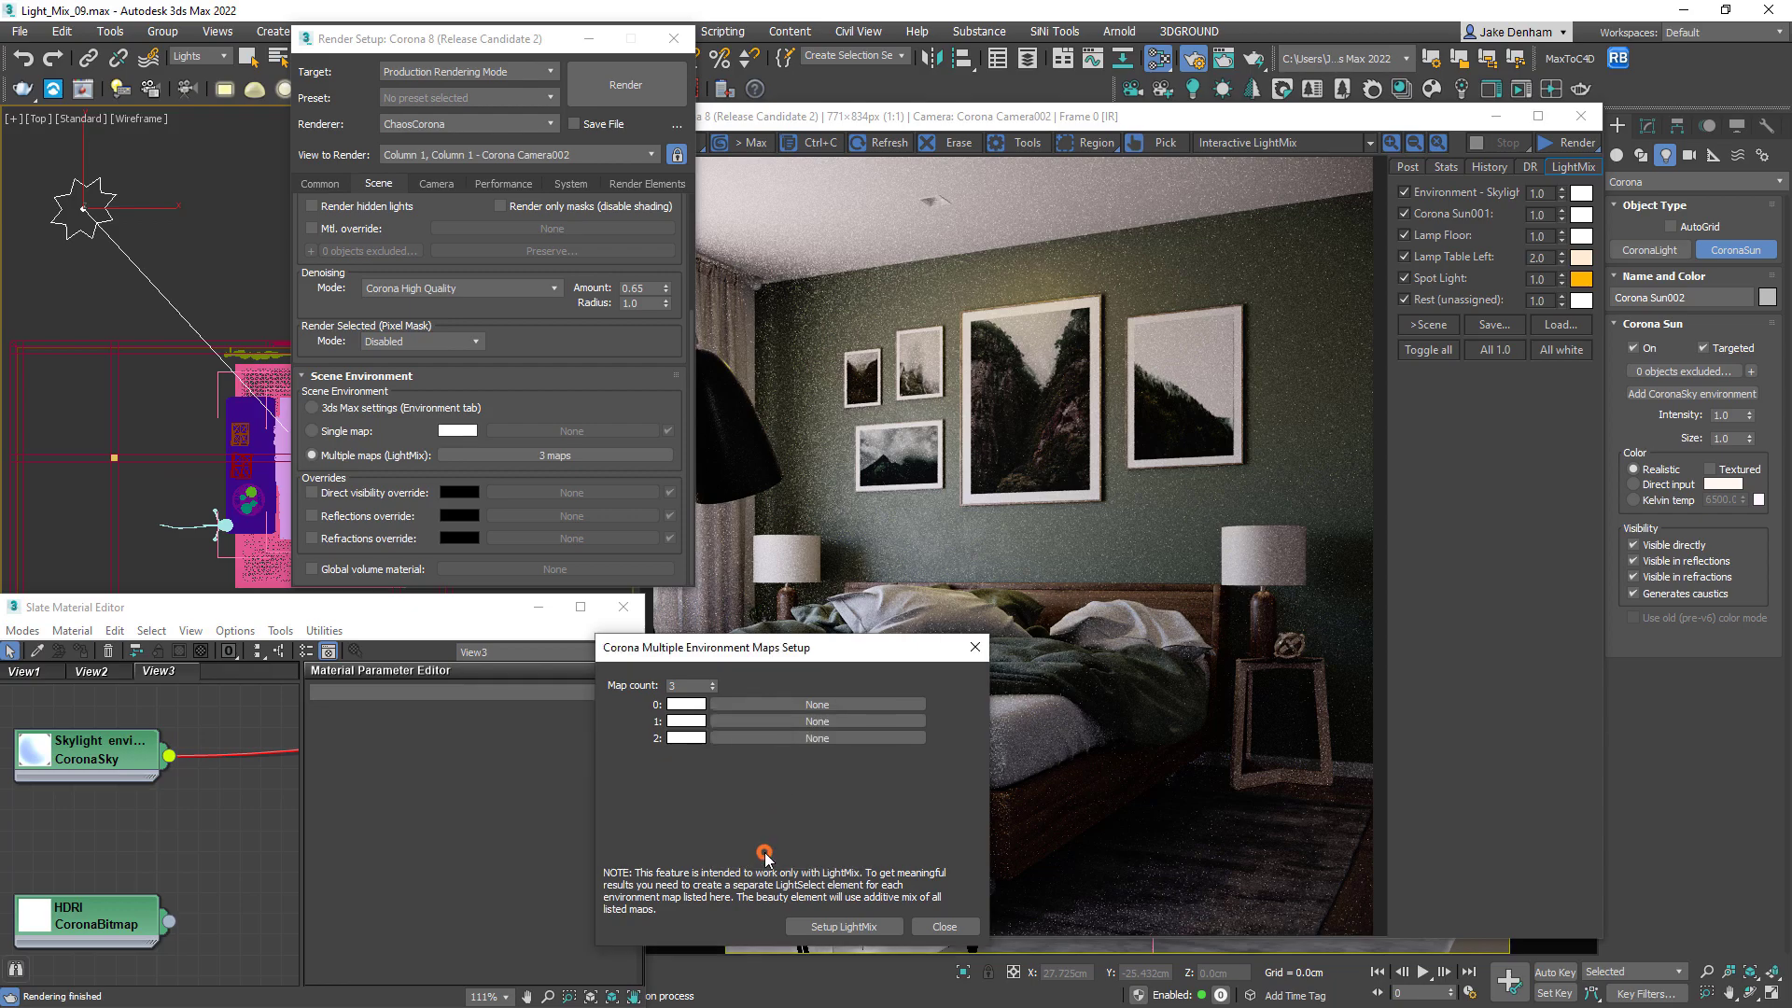
double_click(93, 756)
- Create a new CoronaSky map, instance it into environment map slot 1, and assign the HDRI CoronaBitmap to slot 2
right_click(112, 827)
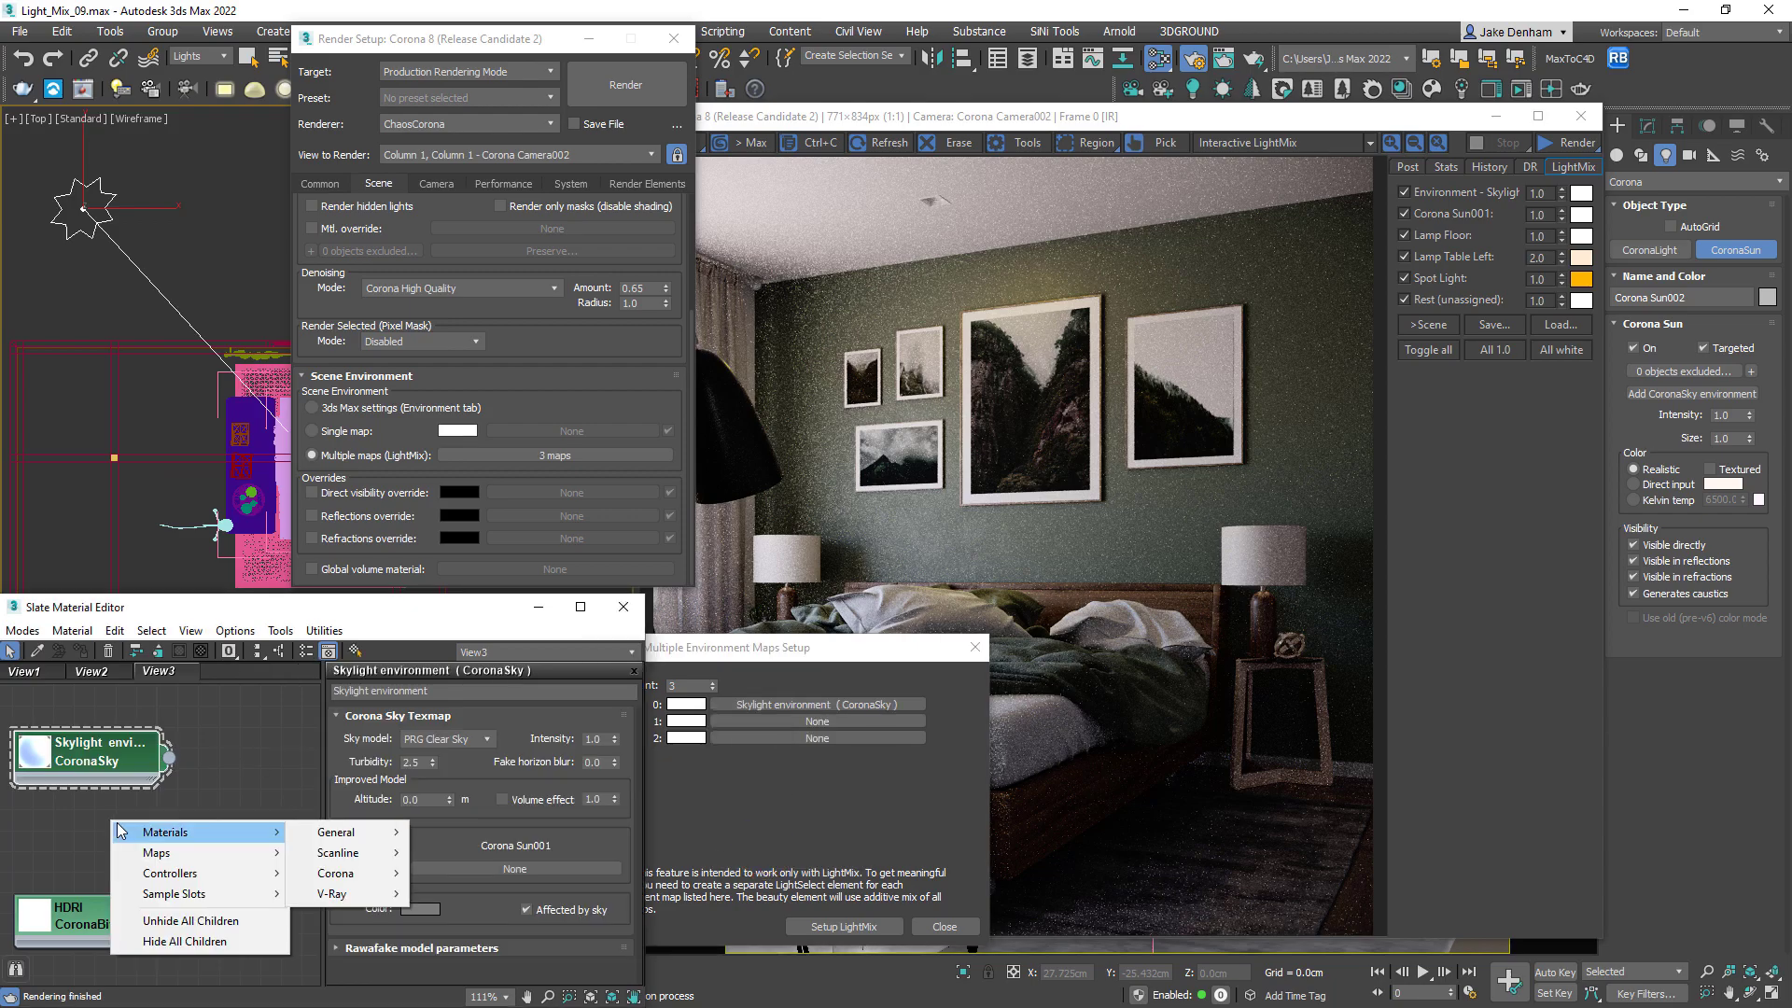
click(147, 852)
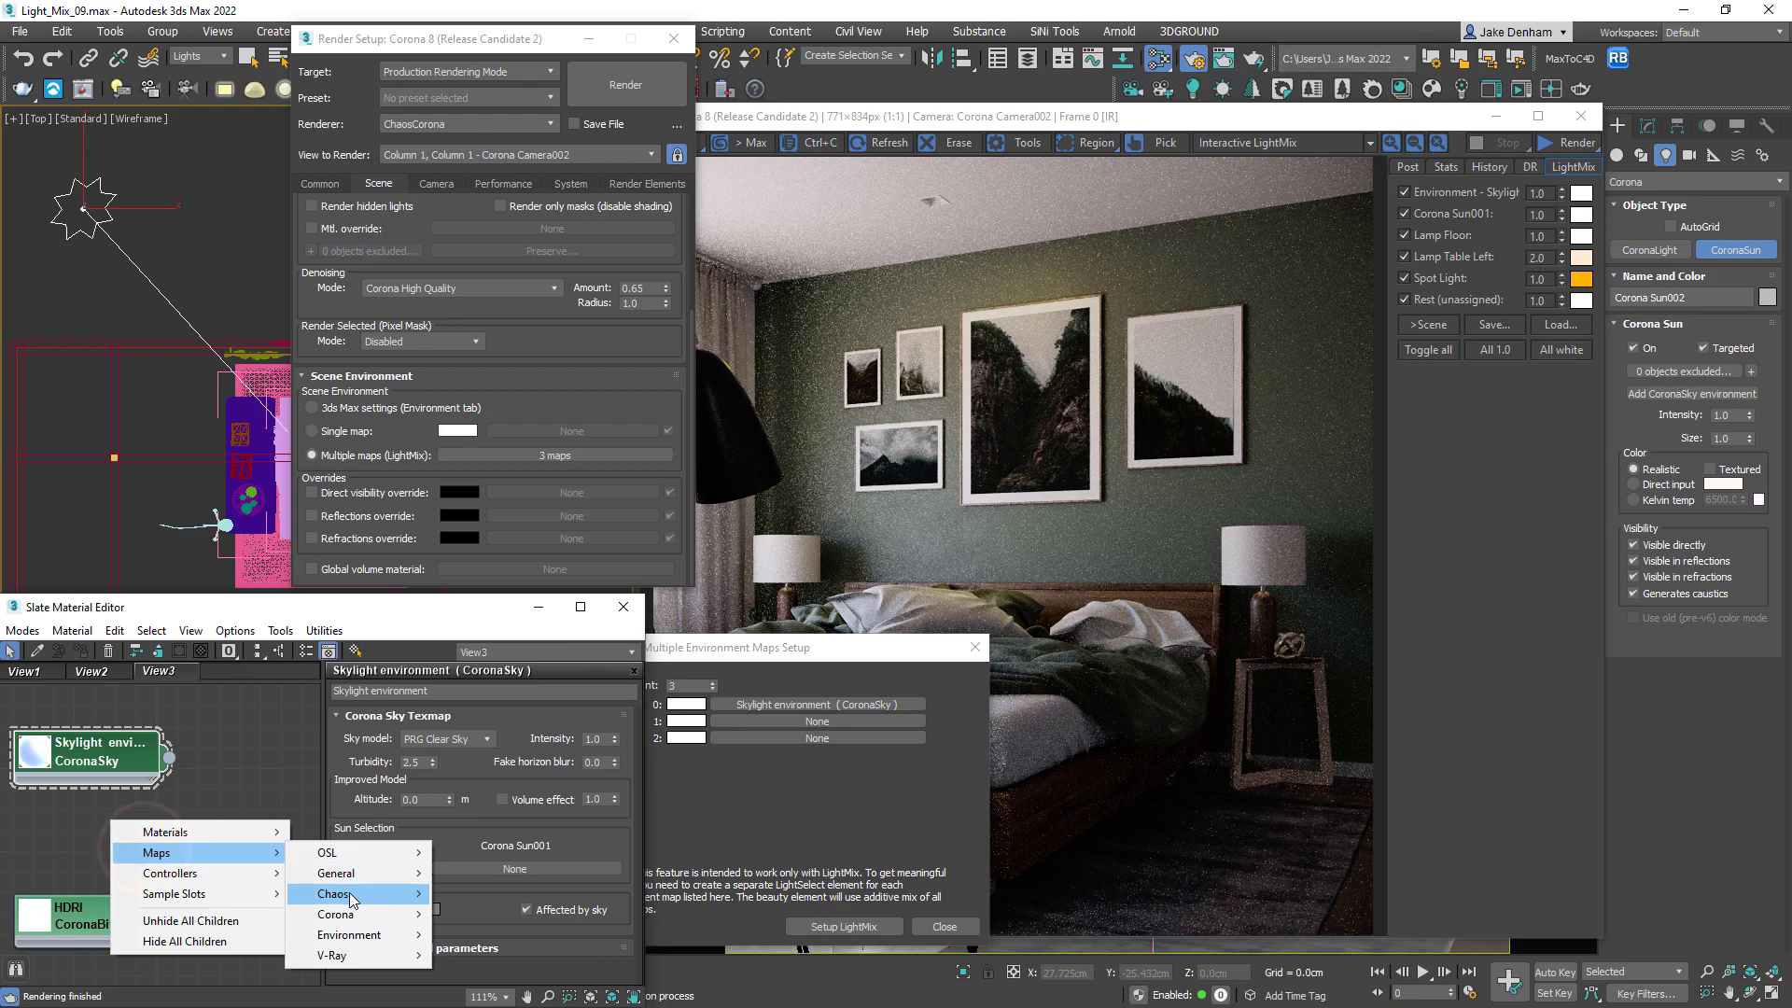
click(337, 914)
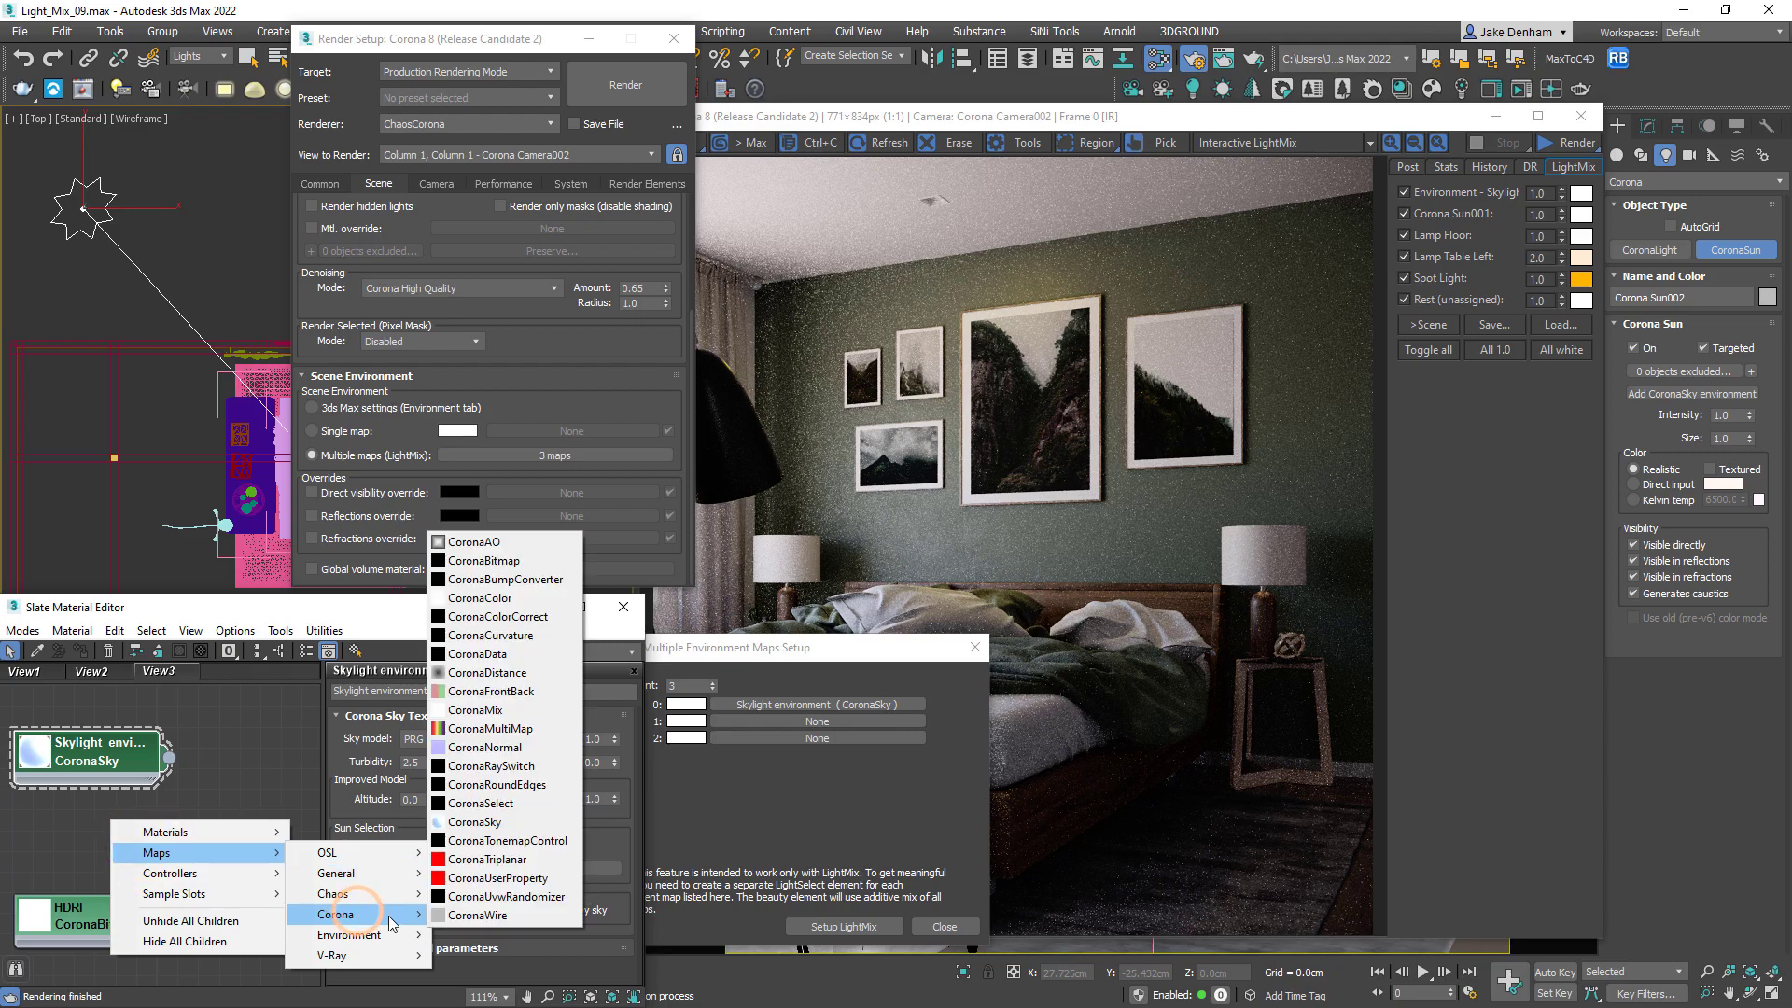
click(478, 823)
drag(186, 822, 800, 724)
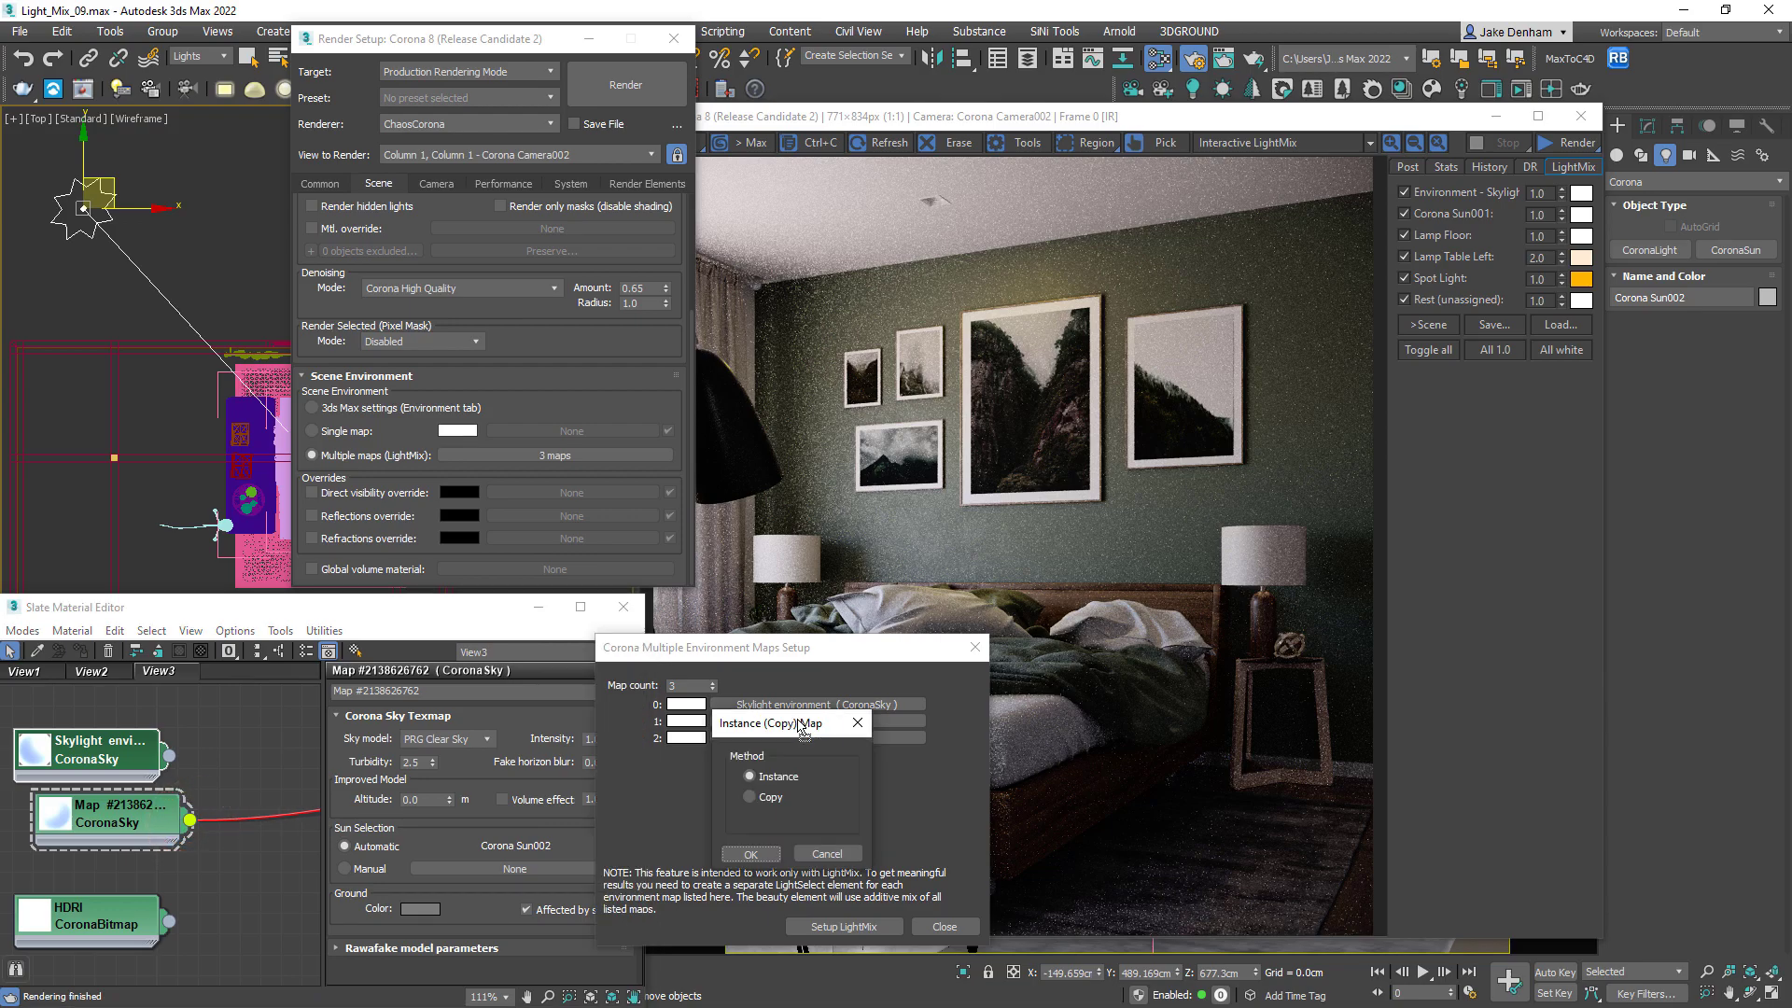
click(750, 854)
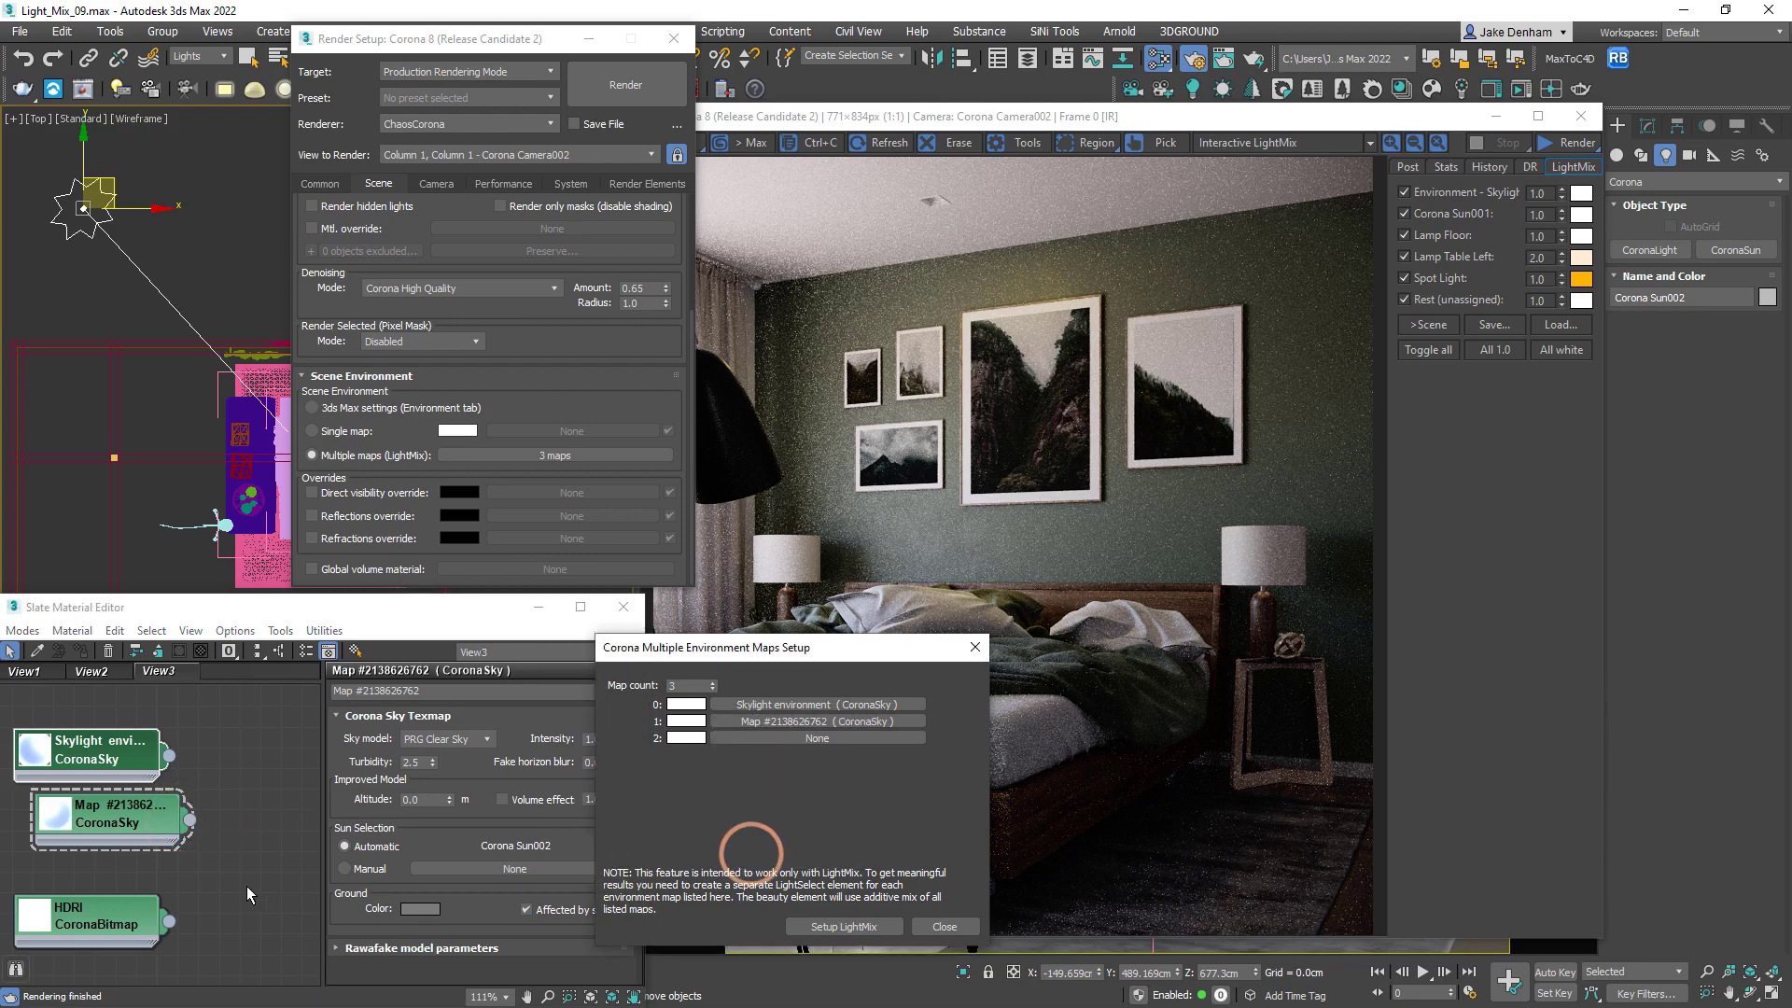
drag(169, 921, 885, 744)
click(748, 856)
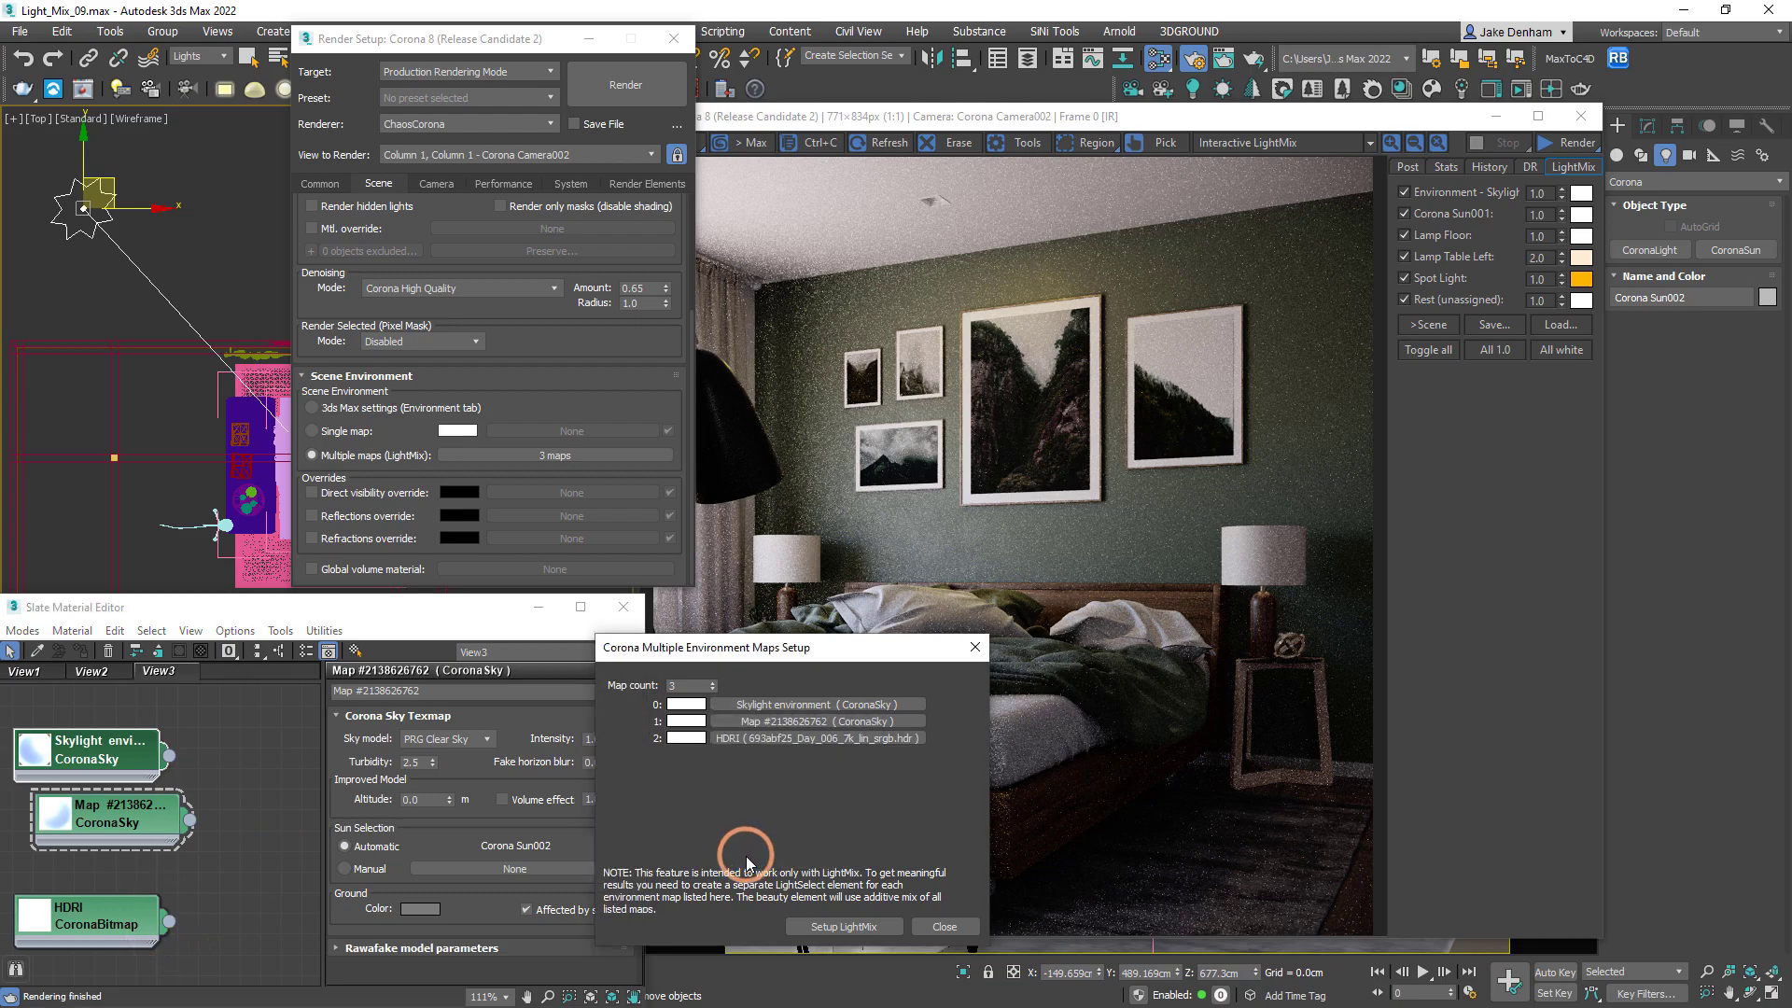
- Generate a new LightMix setup separated by instanced lights and restart the interactive render
click(838, 927)
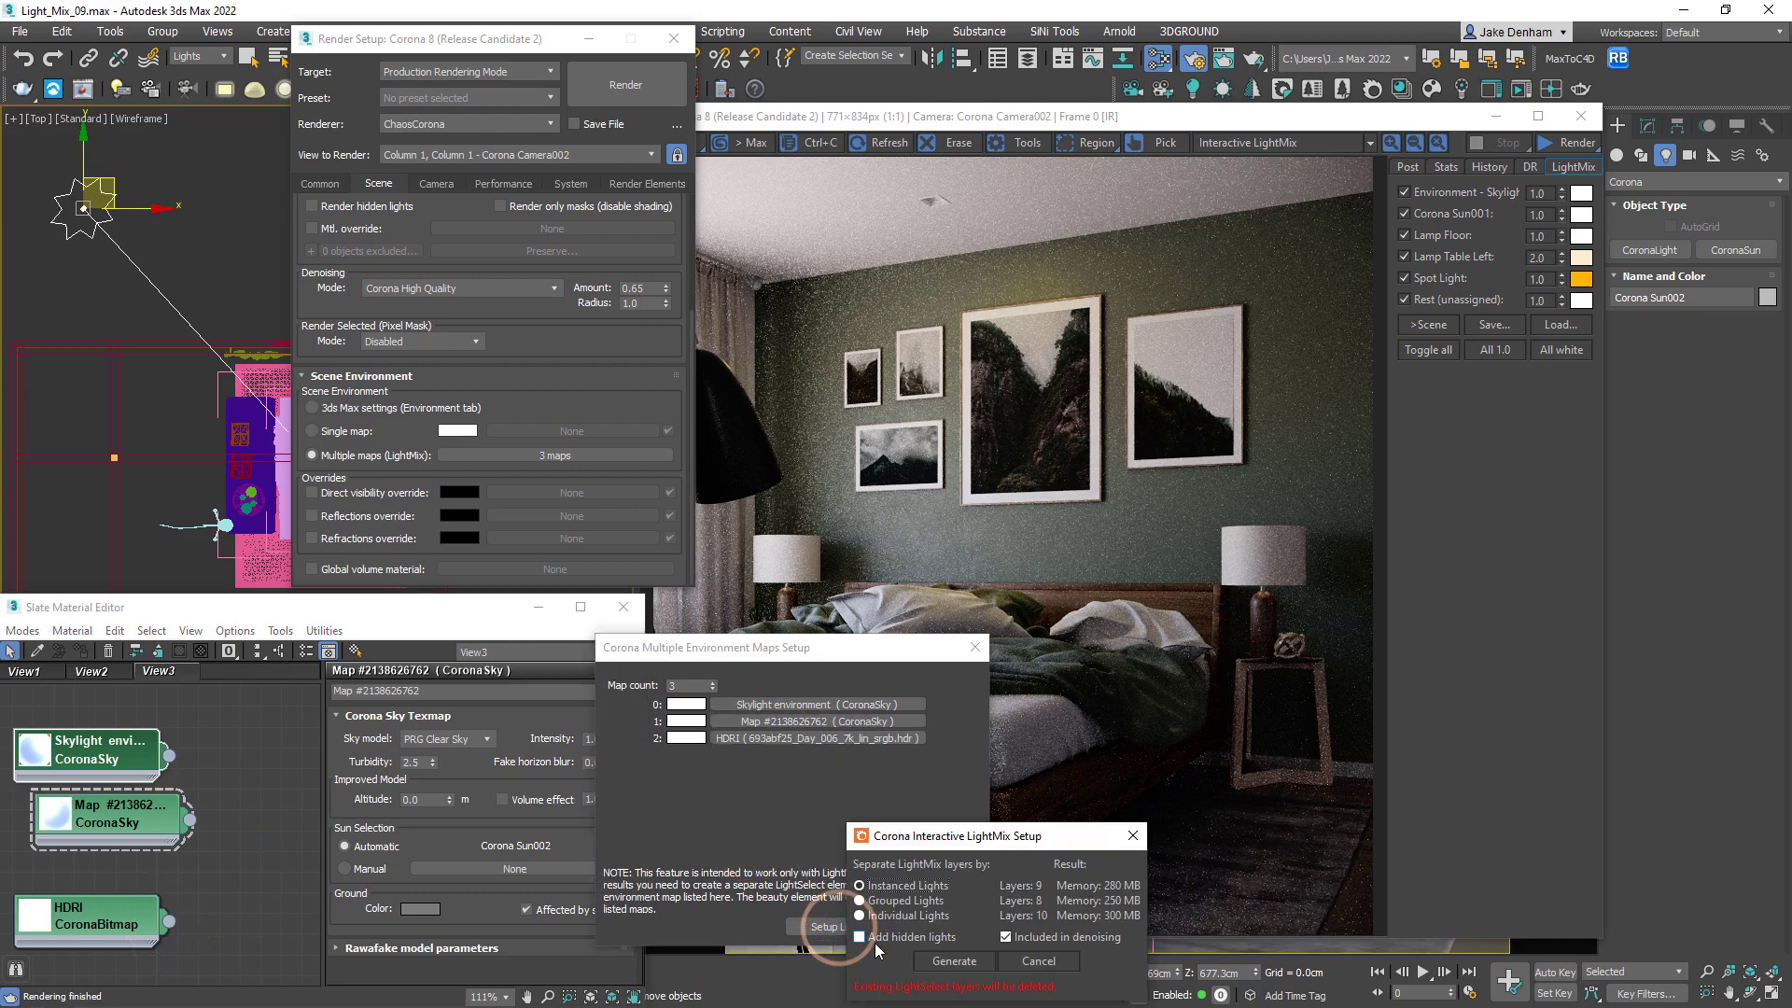
click(943, 960)
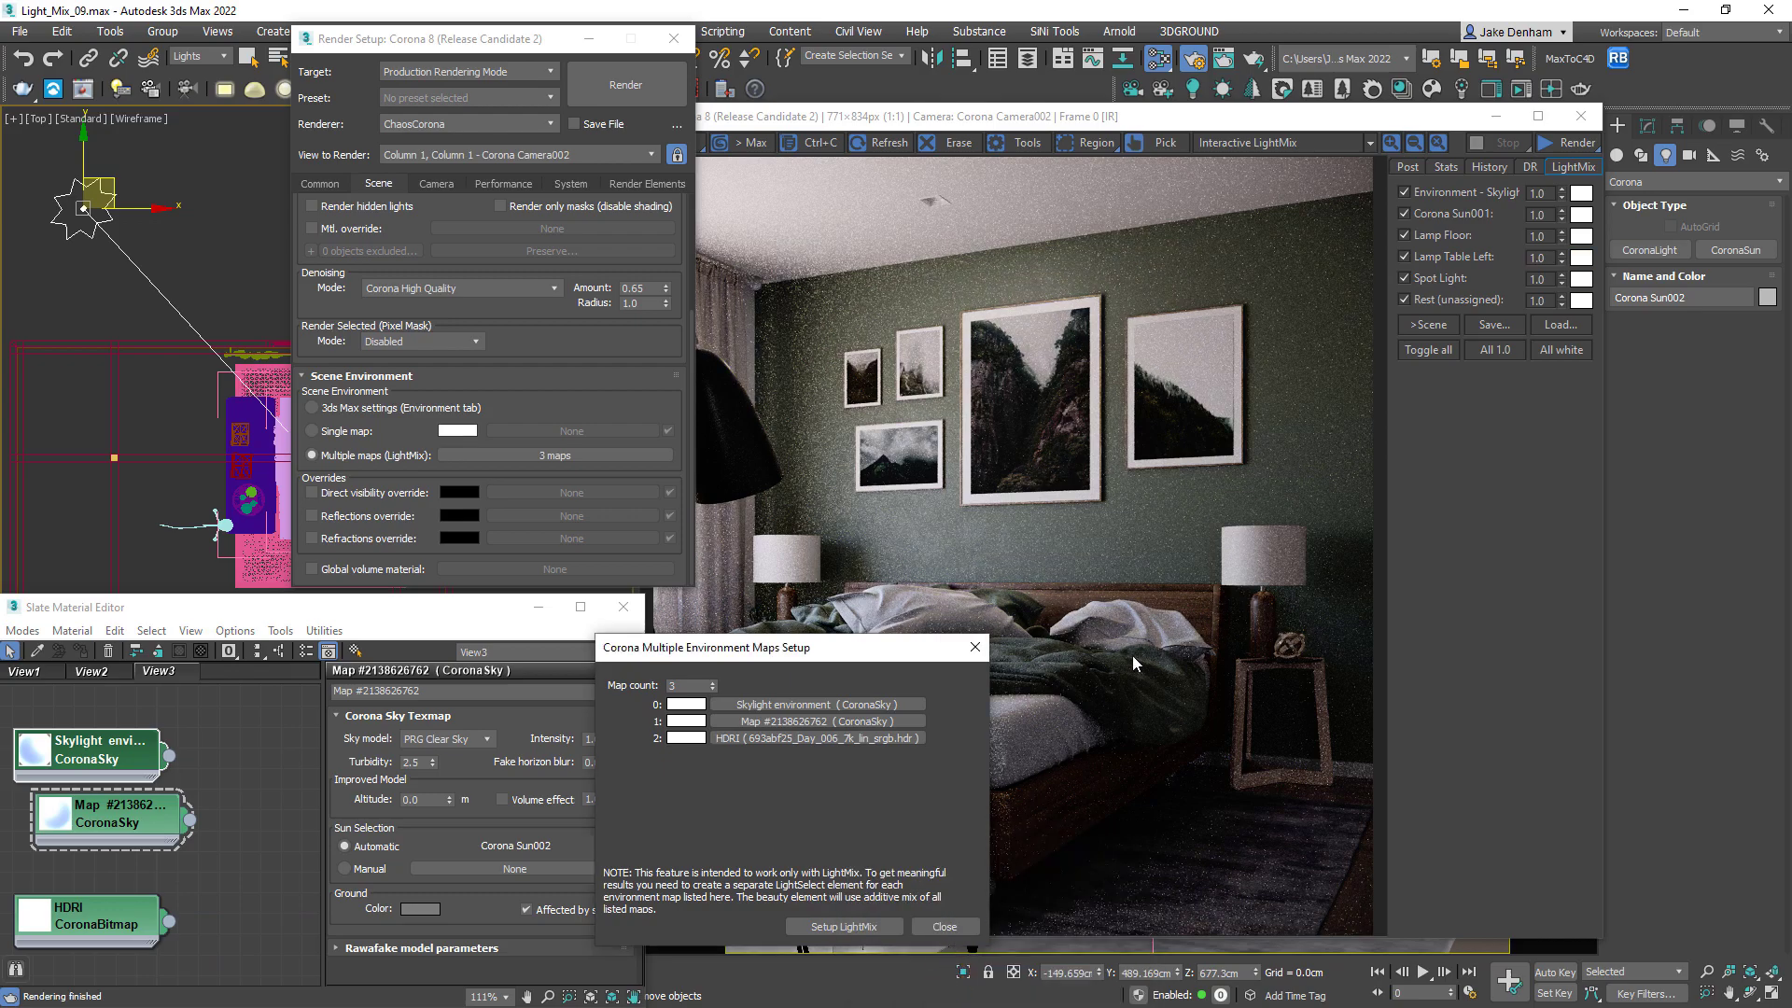
drag(1557, 146, 1556, 167)
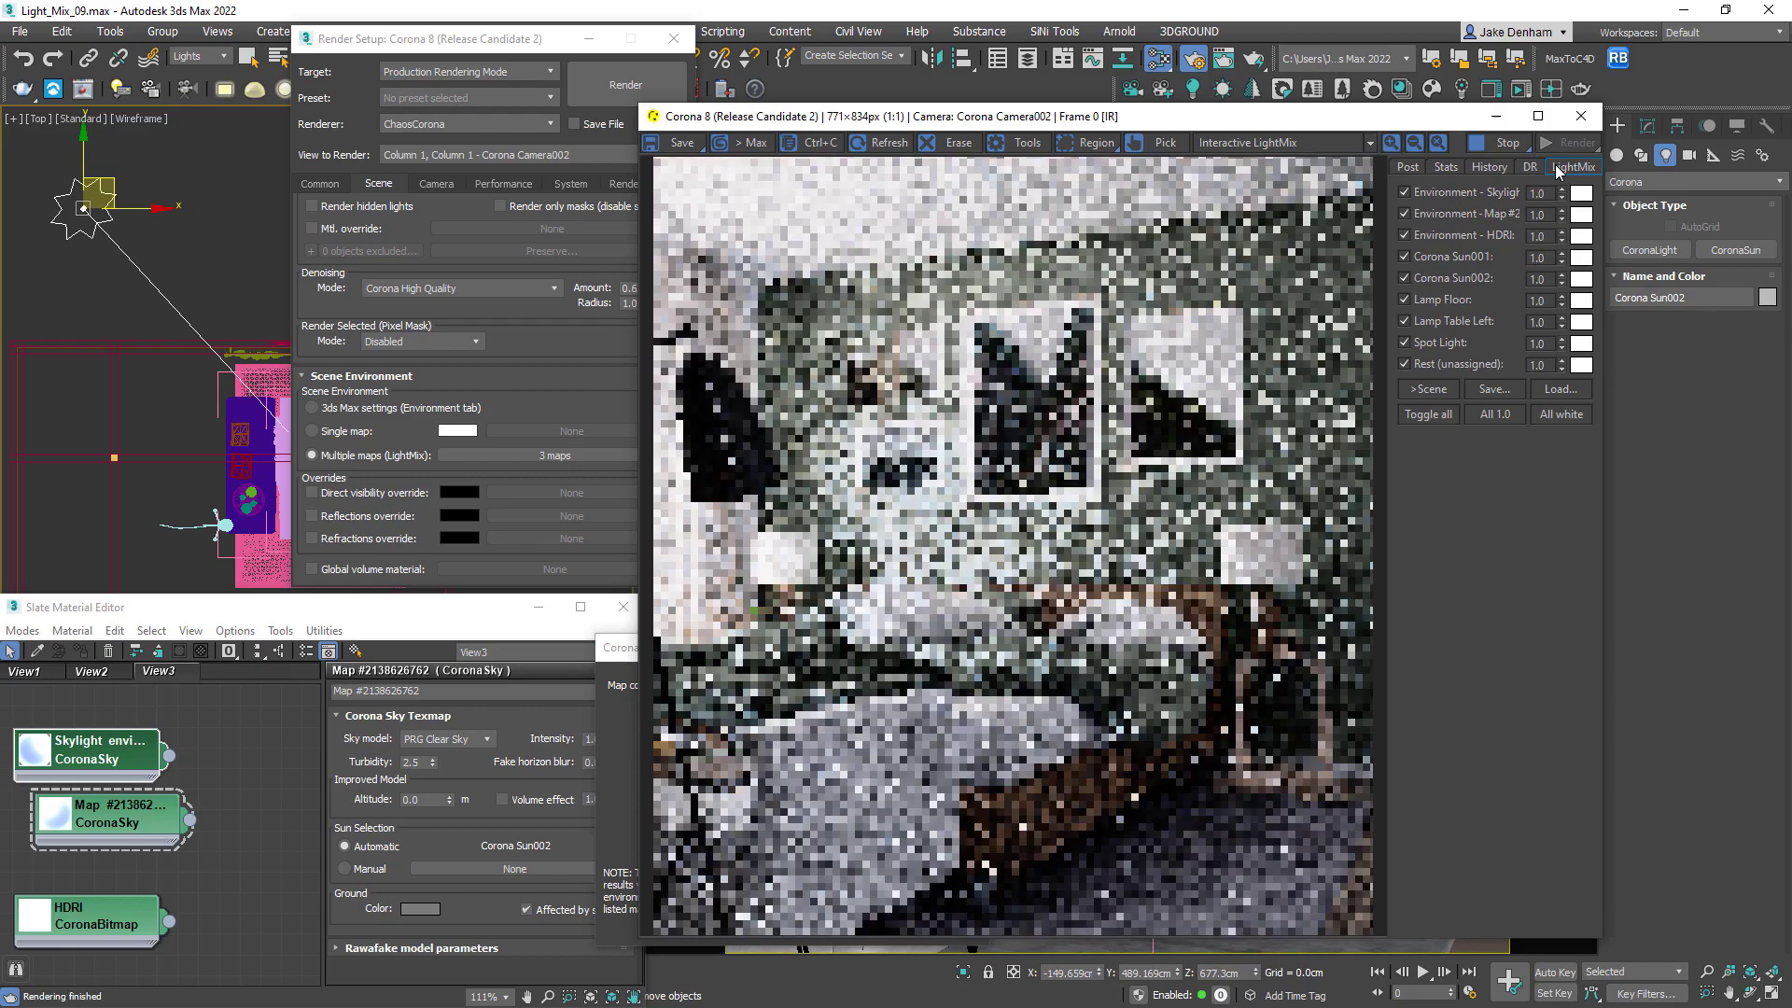
- Switch the interactive render view to Corona Camera001
click(1269, 949)
key(c)
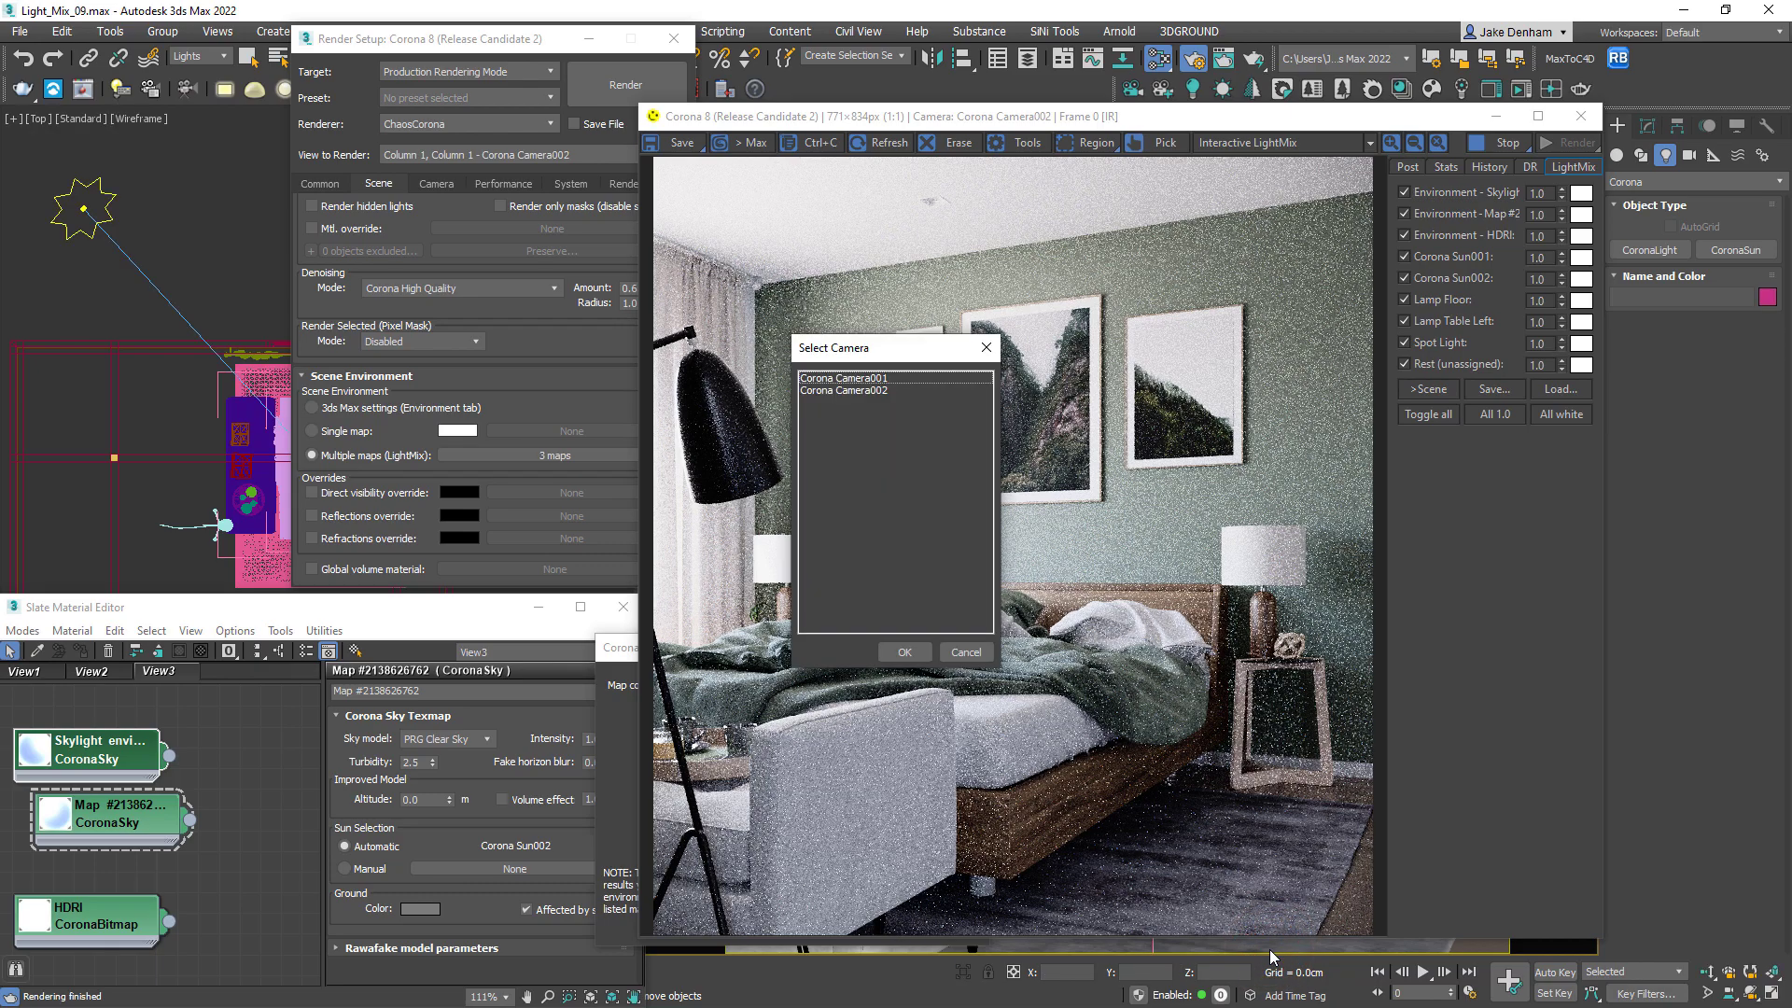
double_click(857, 379)
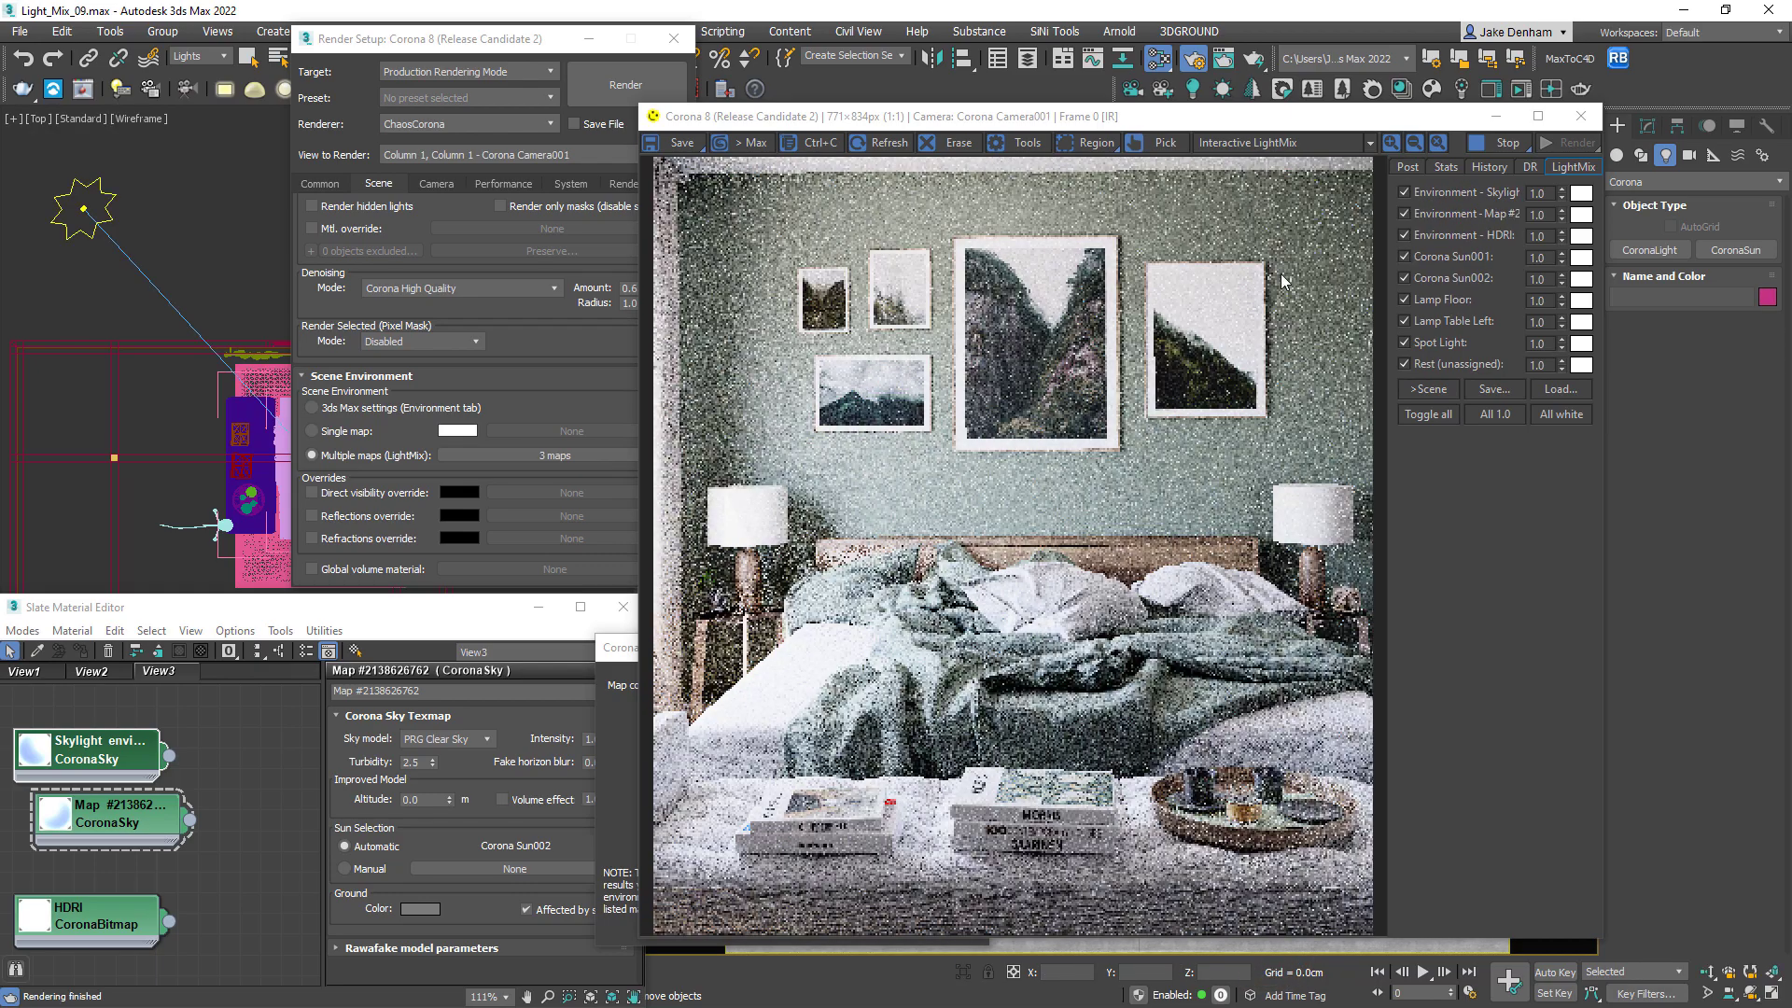
- Disable the HDRI environment, second CoronaSky environment and Corona Sun002 layers in LightMix
click(1405, 235)
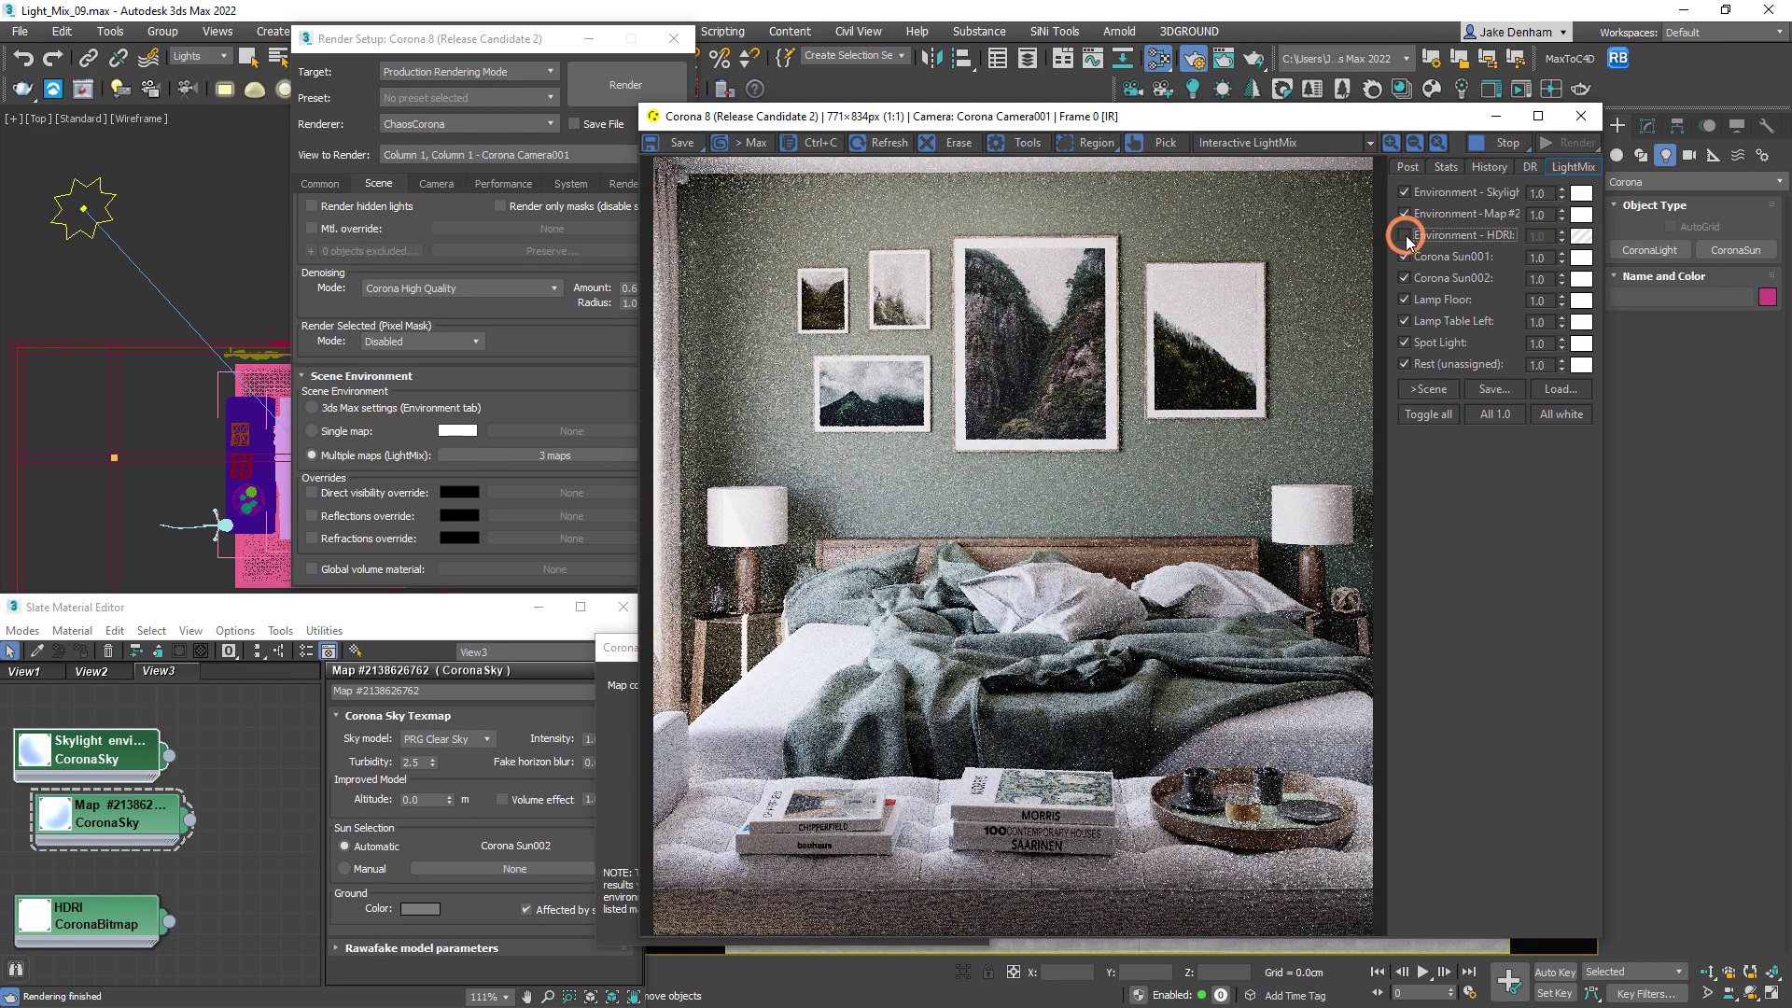
click(1403, 215)
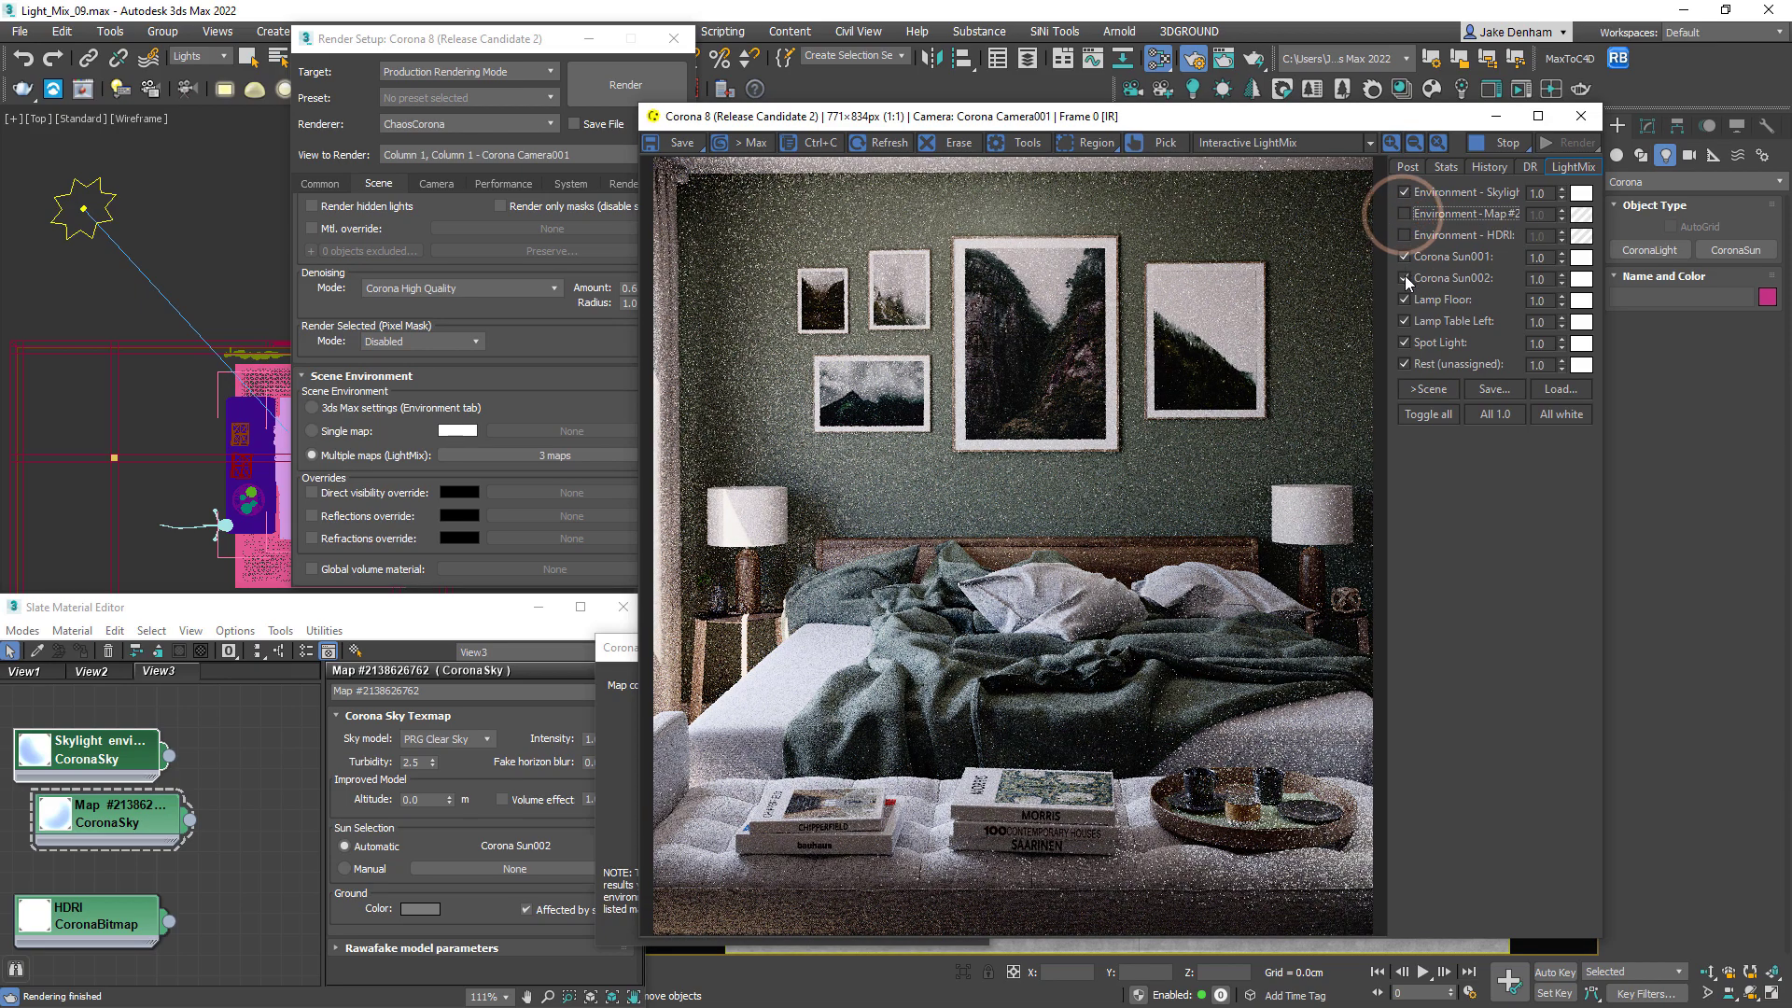
click(1404, 278)
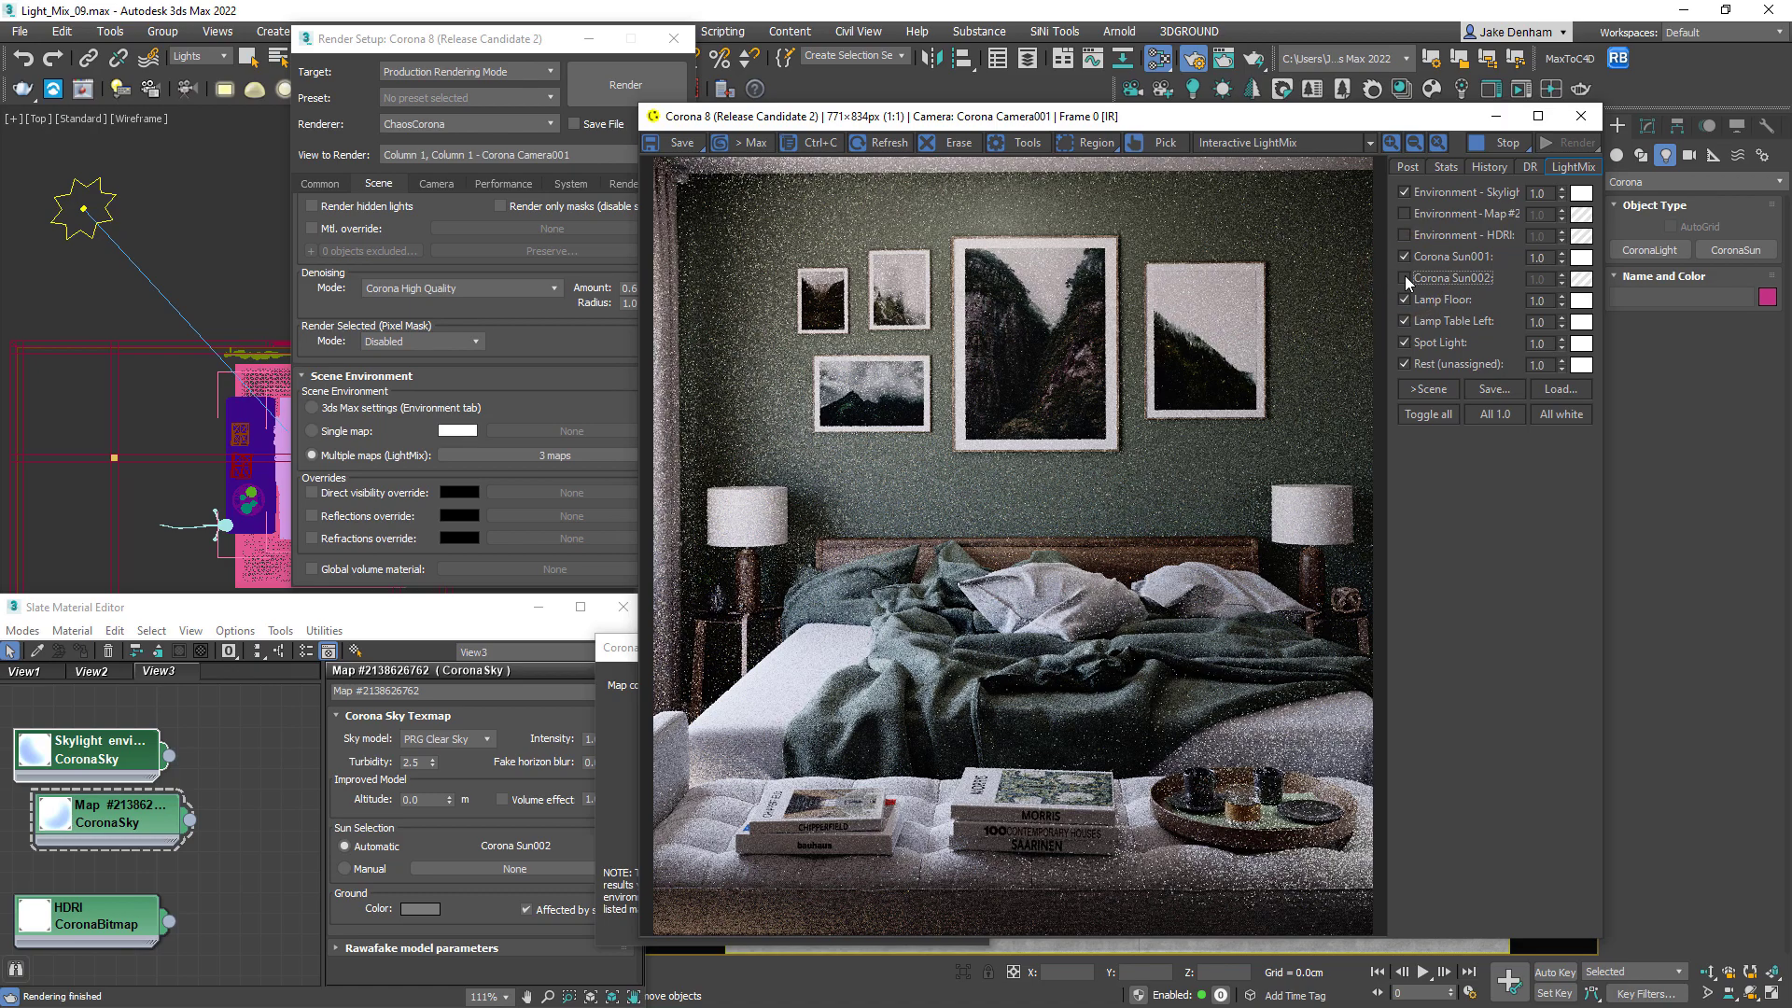
- Swap the LightMix layers from the Skylight environment and Corona Sun001 to the second CoronaSky environment and Corona Sun002
click(1405, 192)
click(1404, 213)
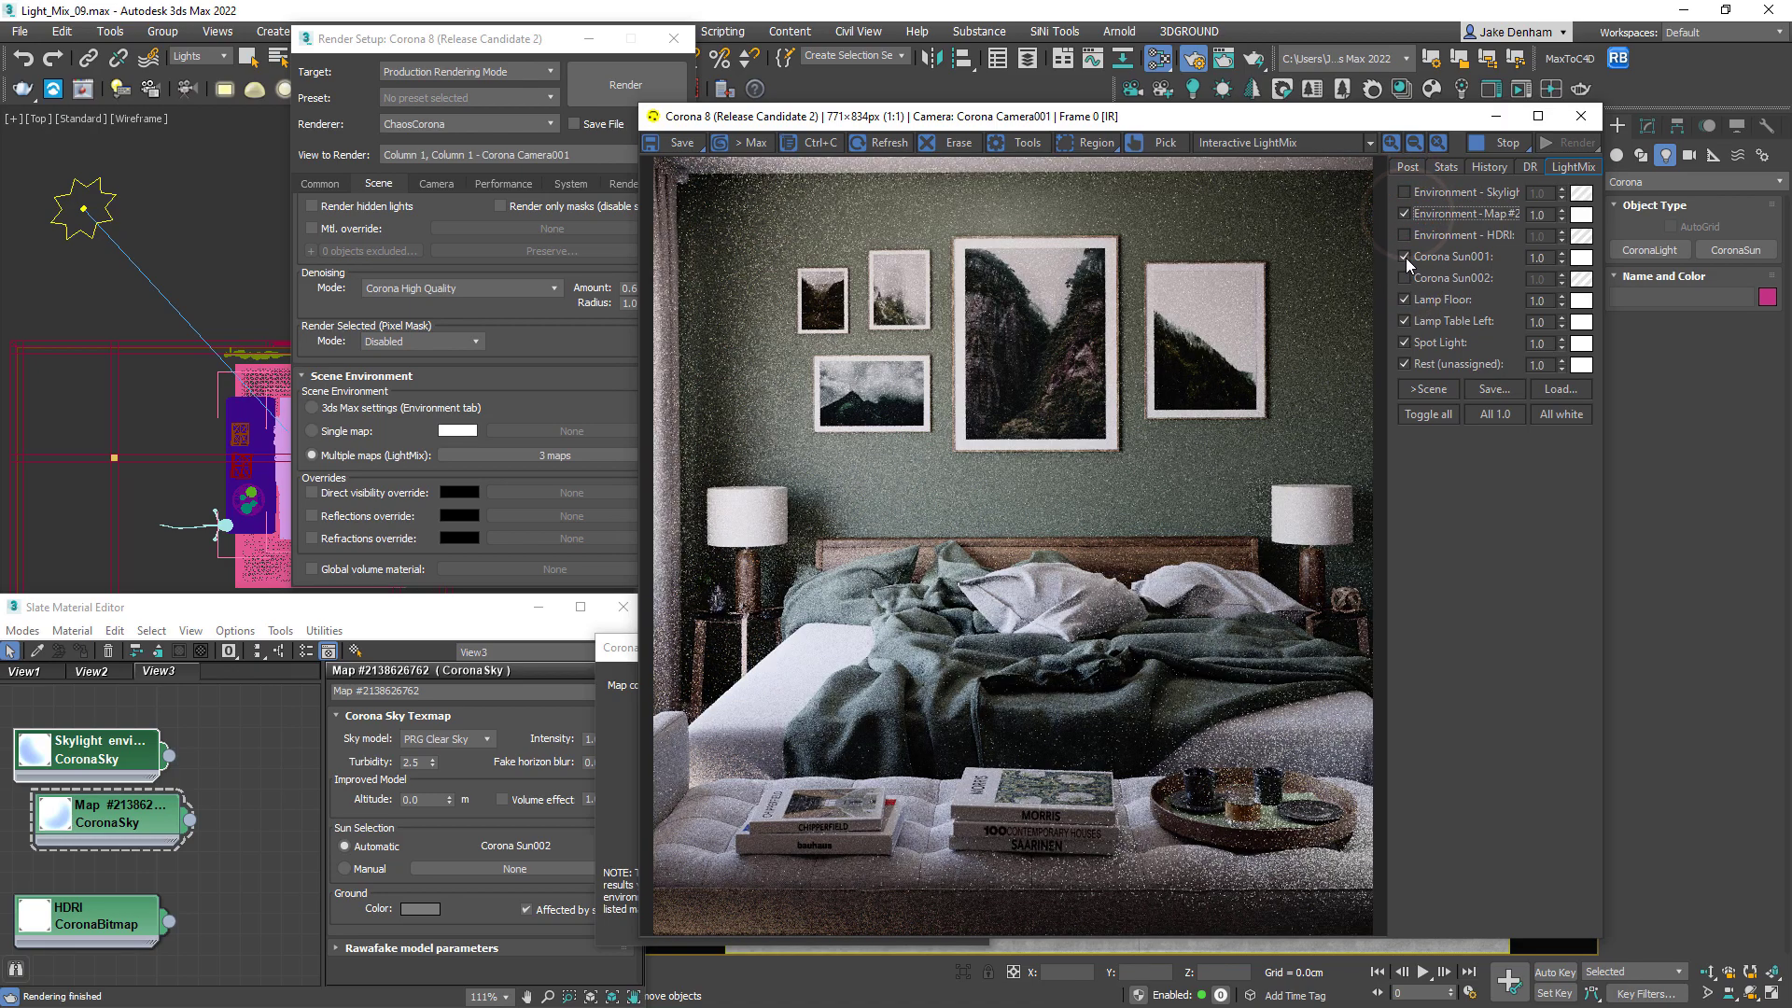
click(1403, 257)
click(1405, 278)
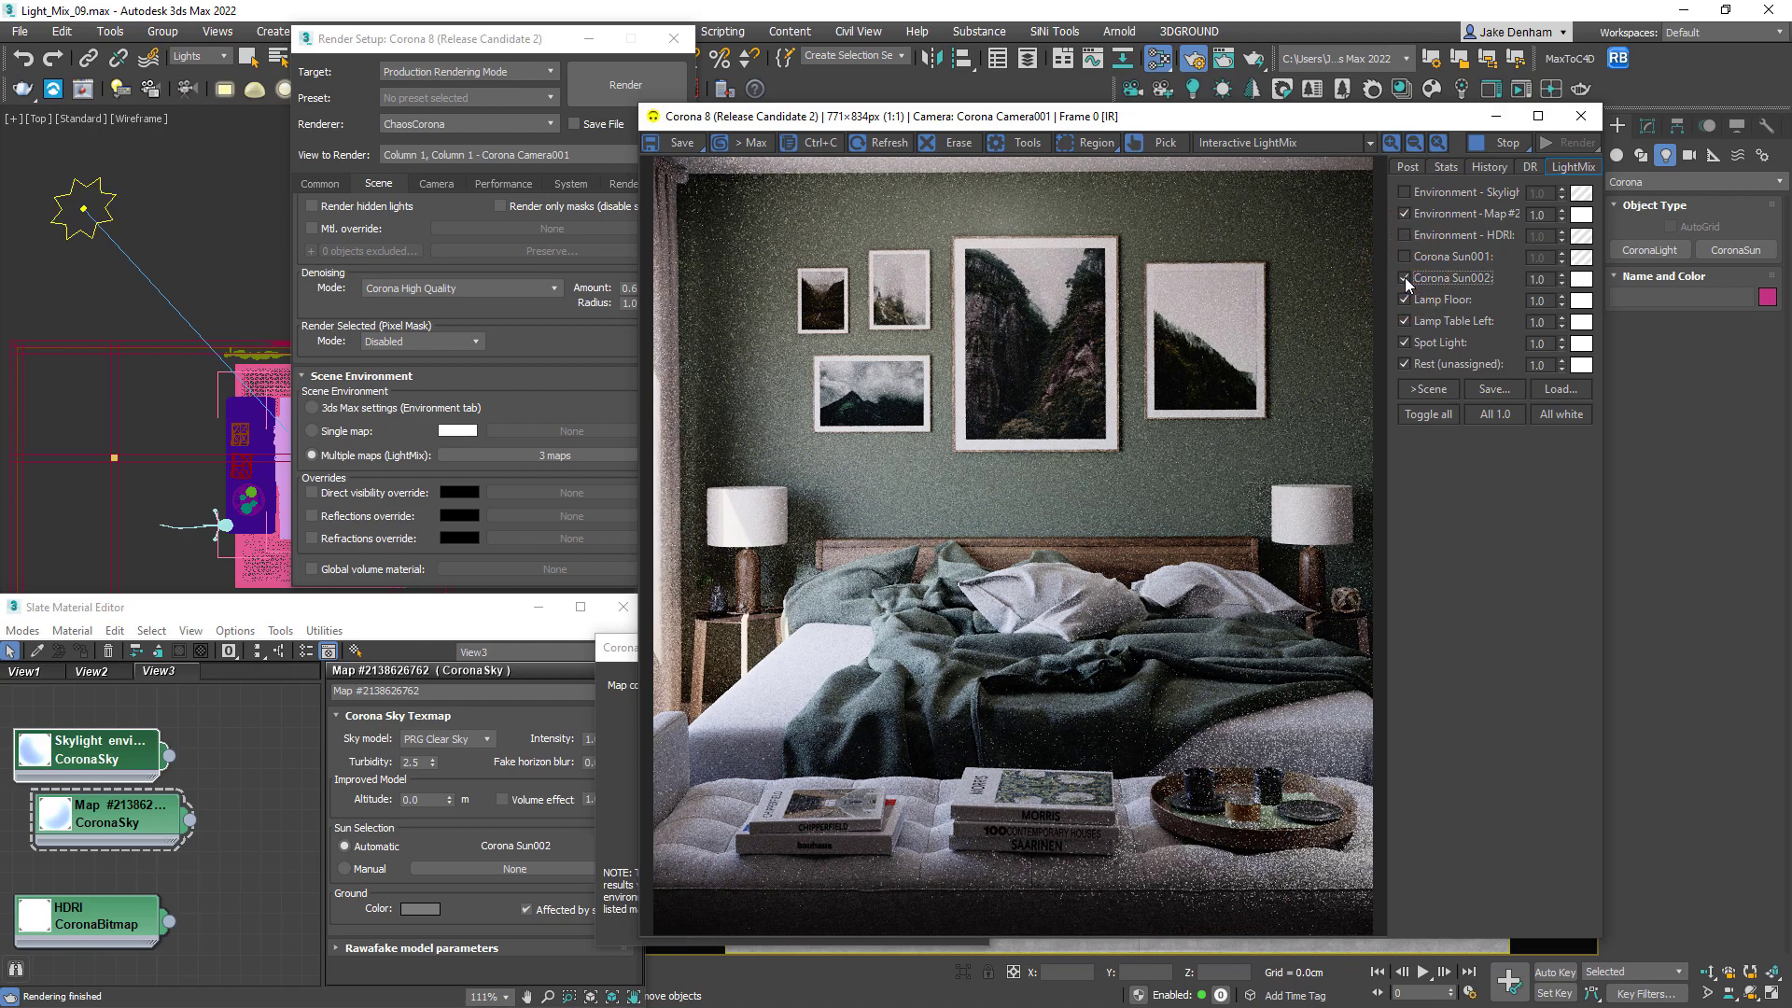
- Disable Corona Sun002 and the second CoronaSky layer in LightMix, and enable the HDRI environment layer instead
click(1404, 278)
click(1404, 235)
click(1404, 213)
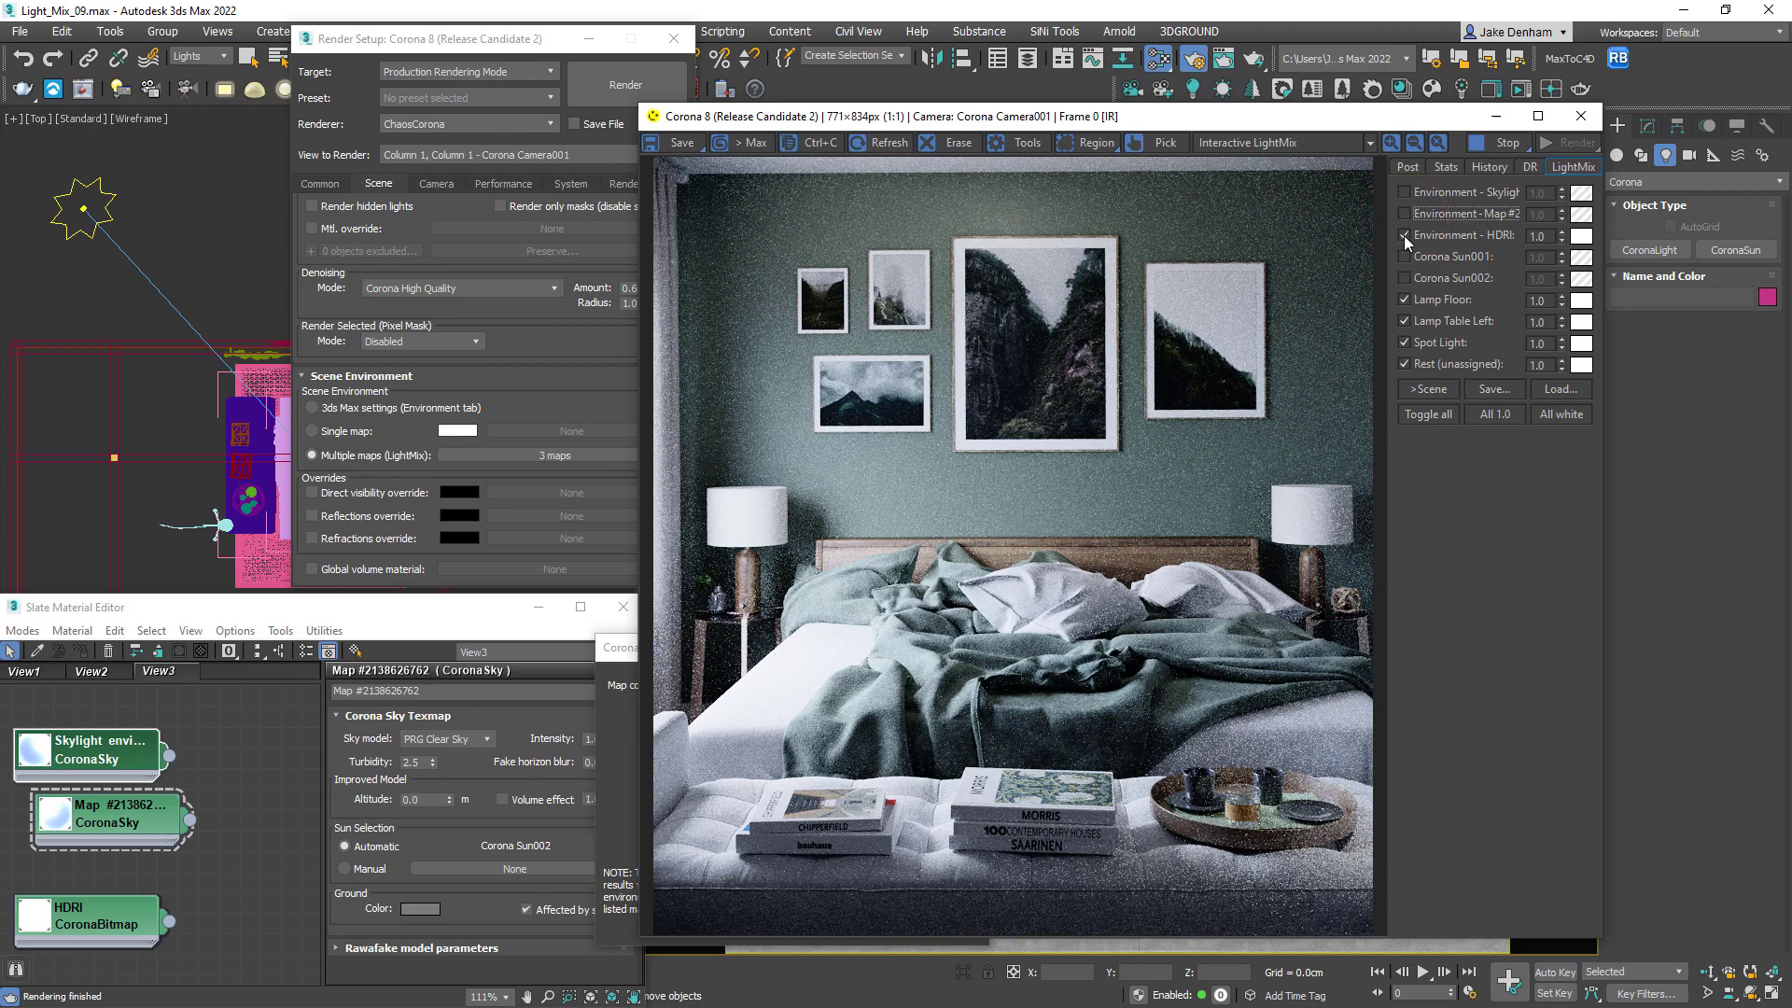
- Start saving the render, and in Corona Image Editor set the HDRI environment layer's LightMix intensity to 0.320
click(672, 147)
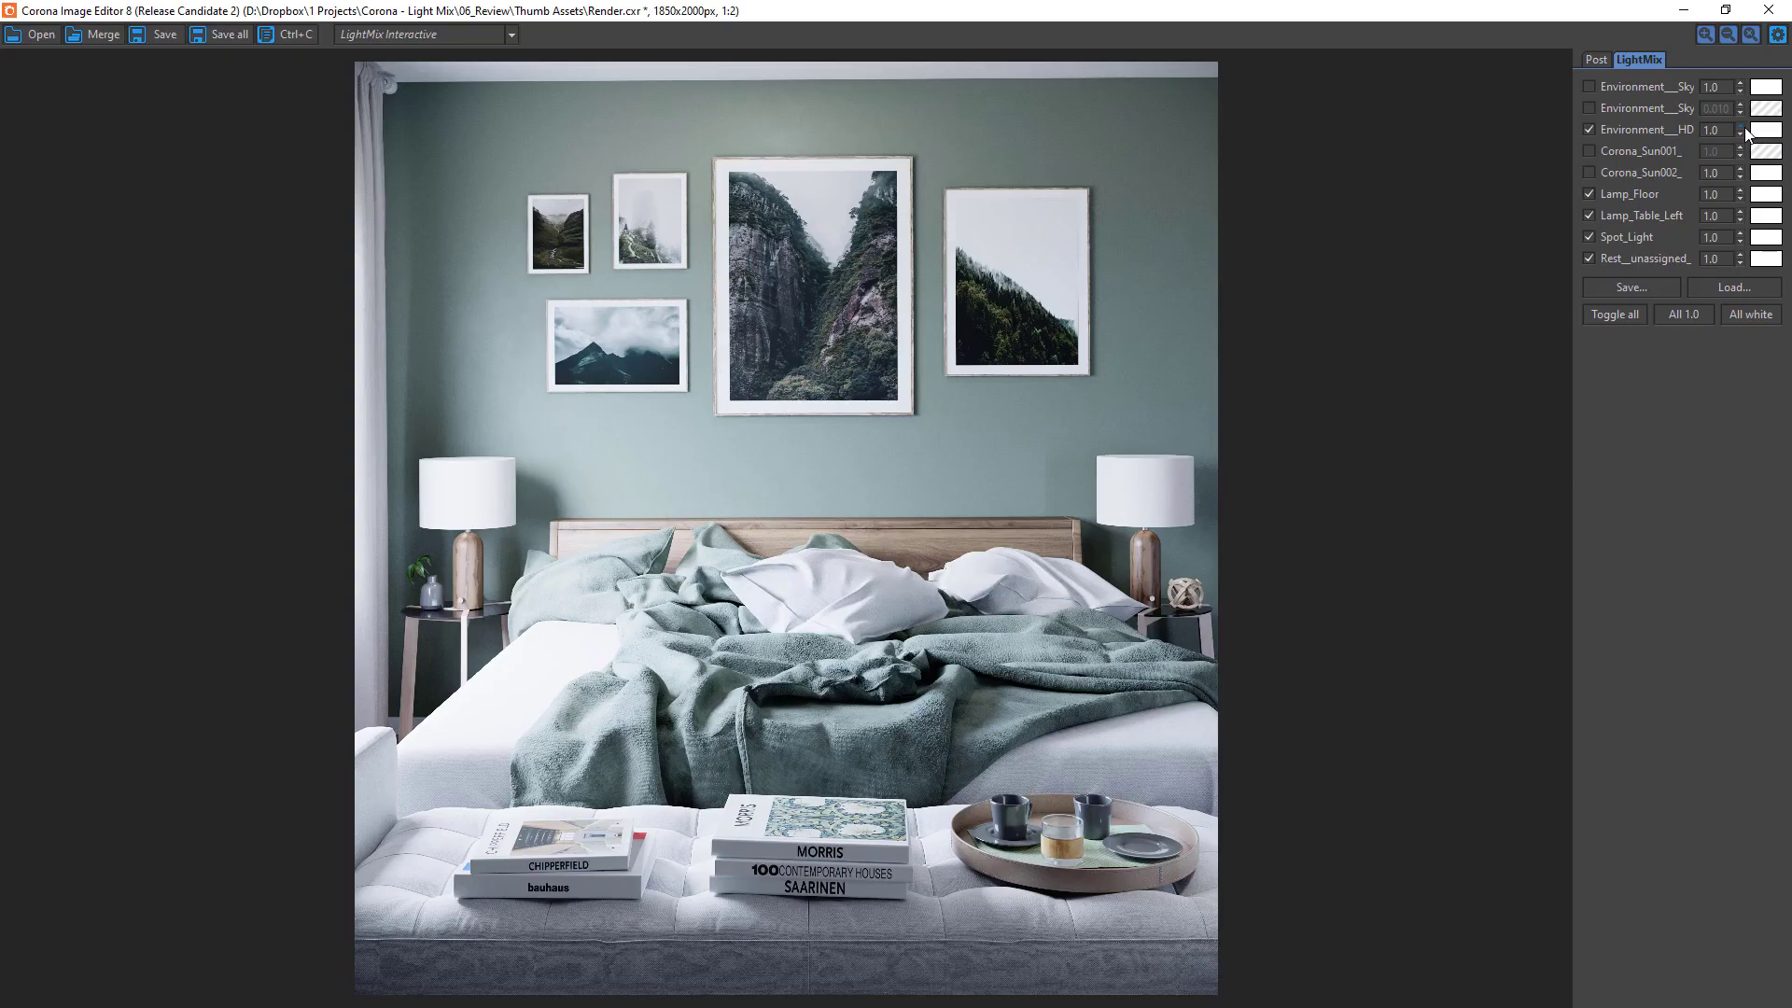
drag(1739, 127, 1746, 285)
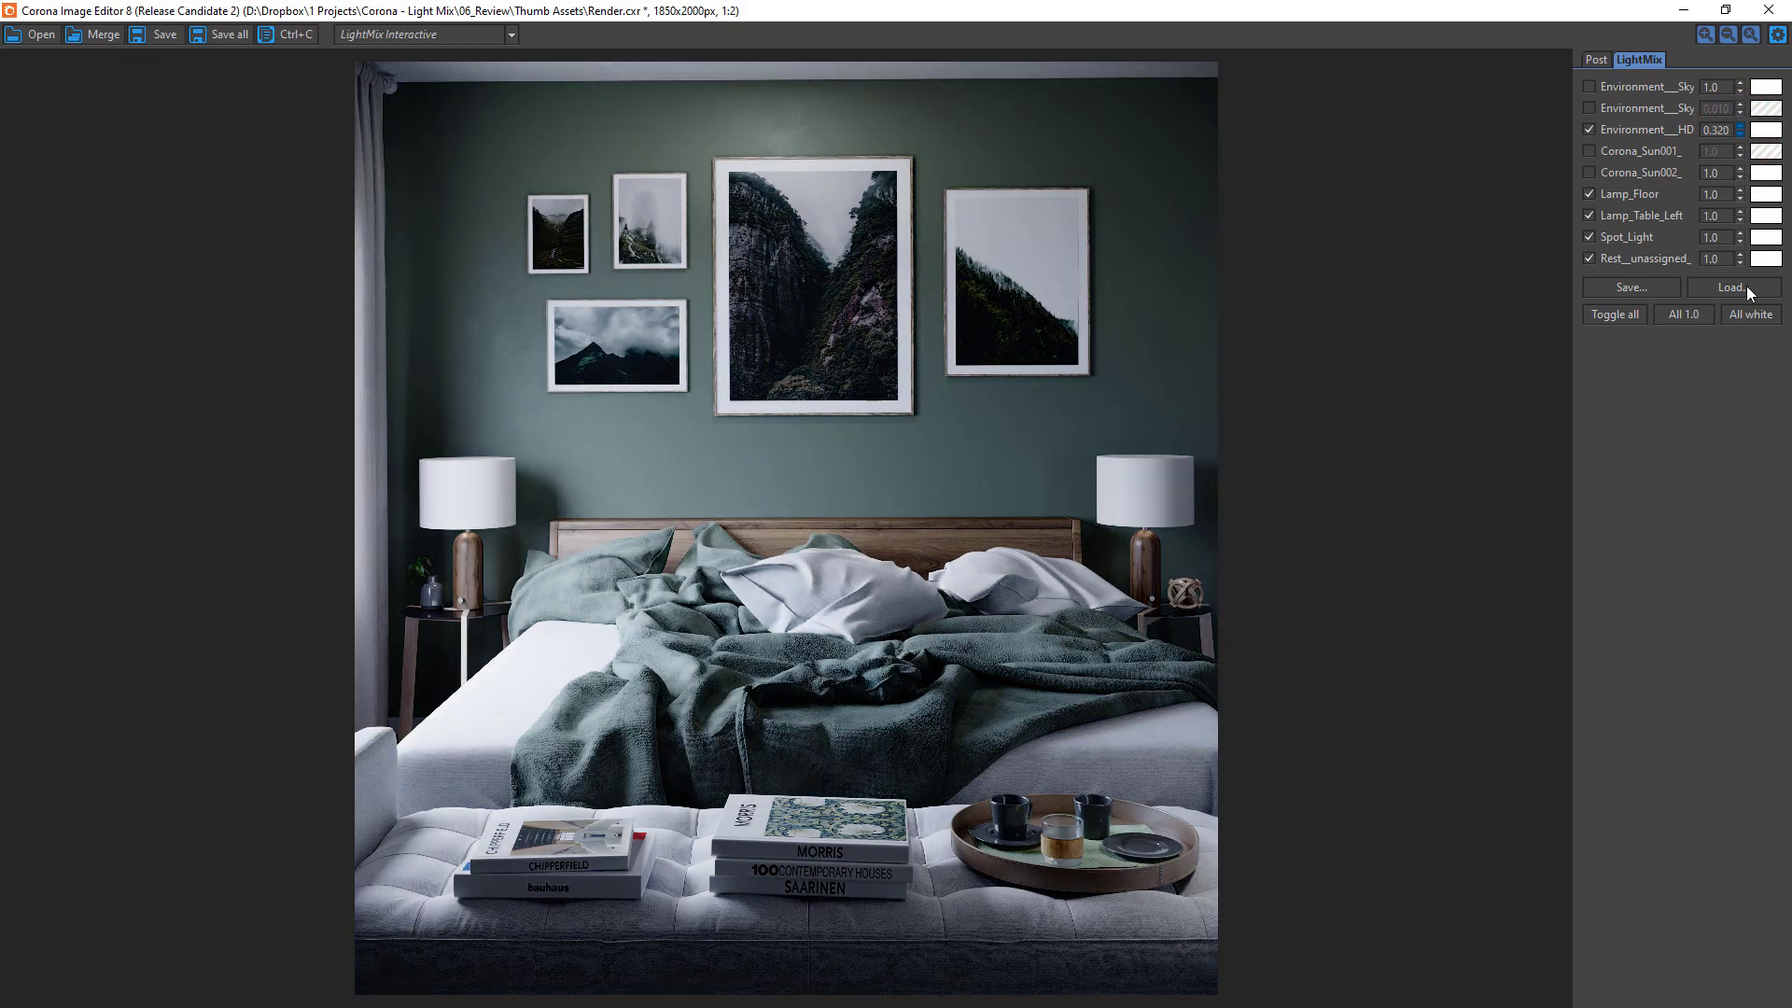